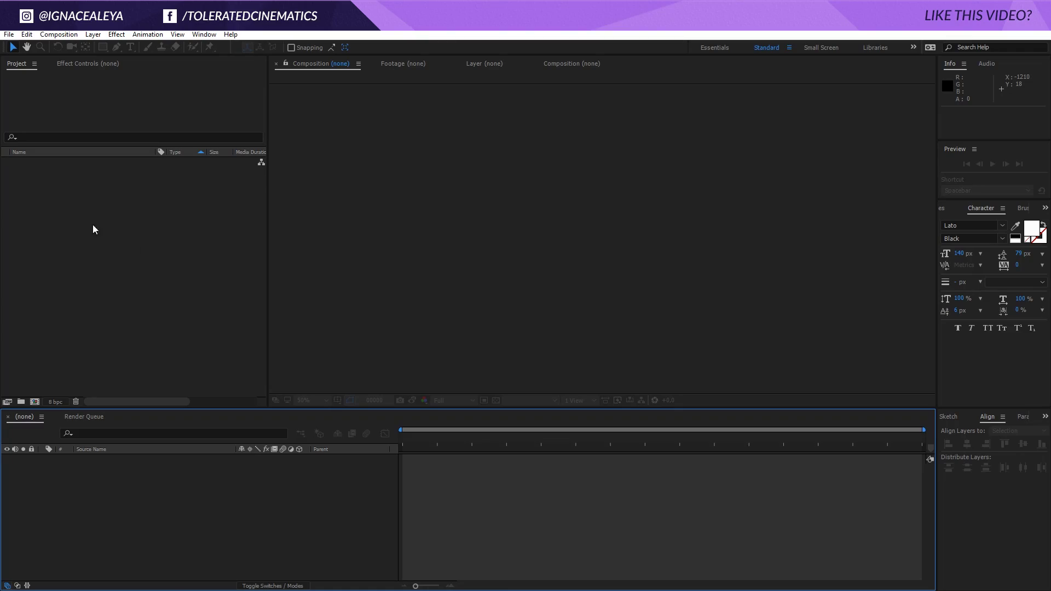
- Create a composition named Main Comp at 1920×1080, 30 fps, lasting 300 frames
left_click(59, 34)
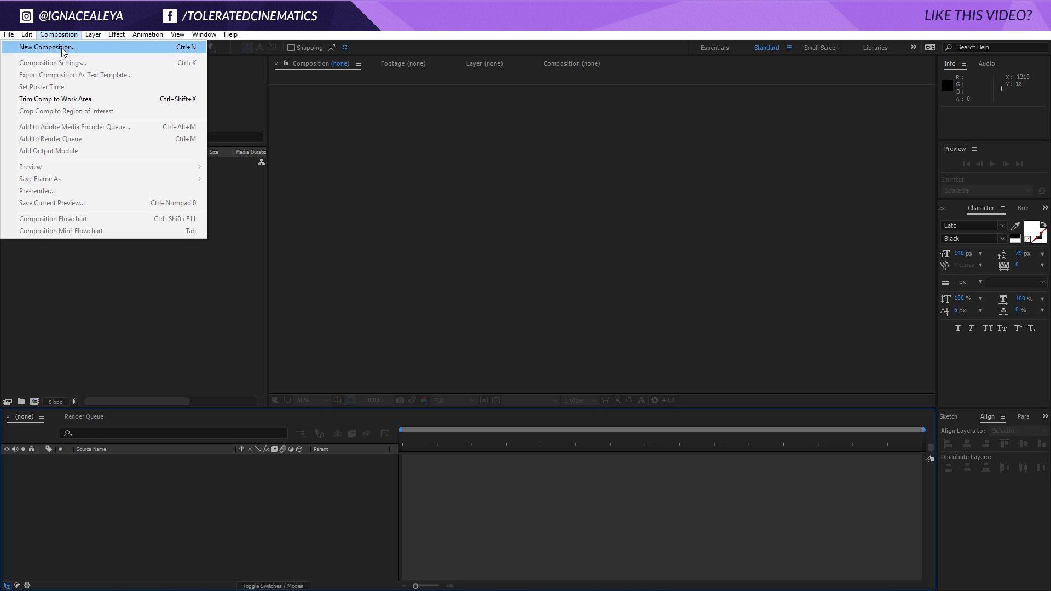
left_click(47, 47)
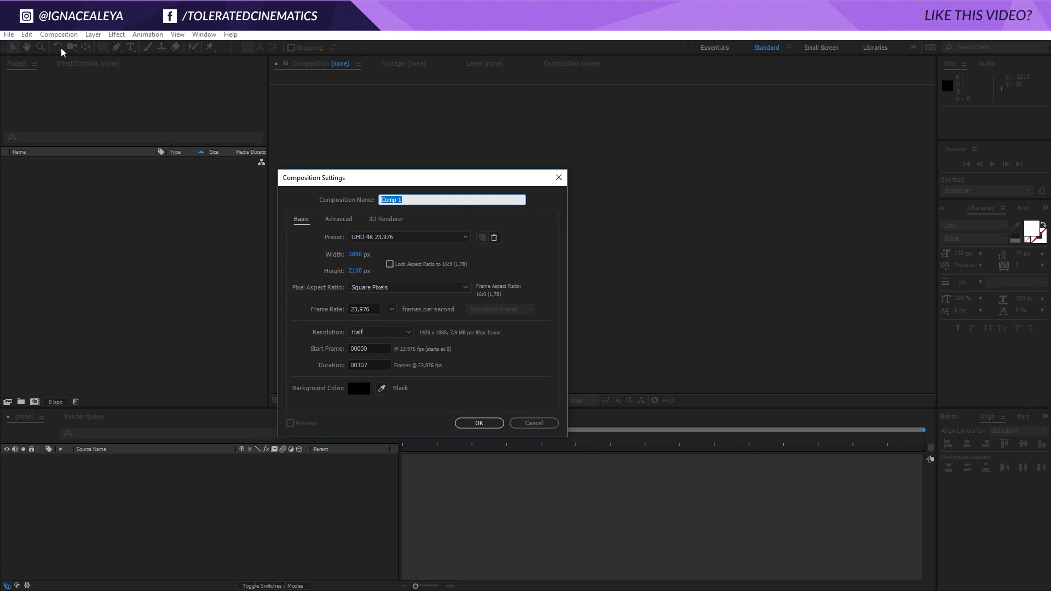
type("Mao")
type("n Comp")
key("Tab")
type("1920")
key("Tab")
type("1080")
key("Tab")
type("30")
key("Tab")
key("Tab")
key("Tab")
key("Tab")
key("Tab")
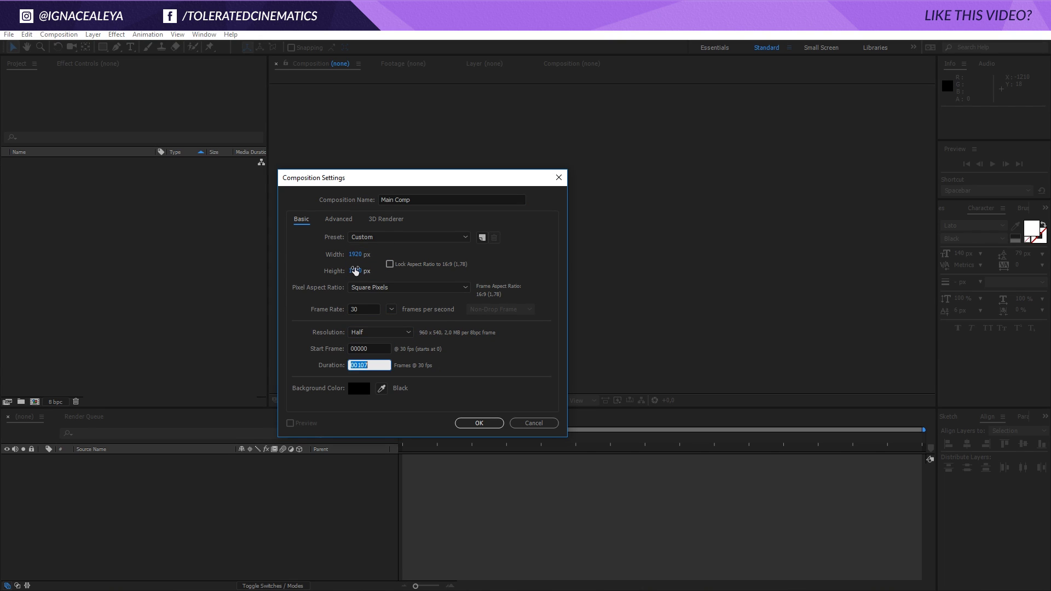
left_click(382, 364)
type("300")
left_click(474, 424)
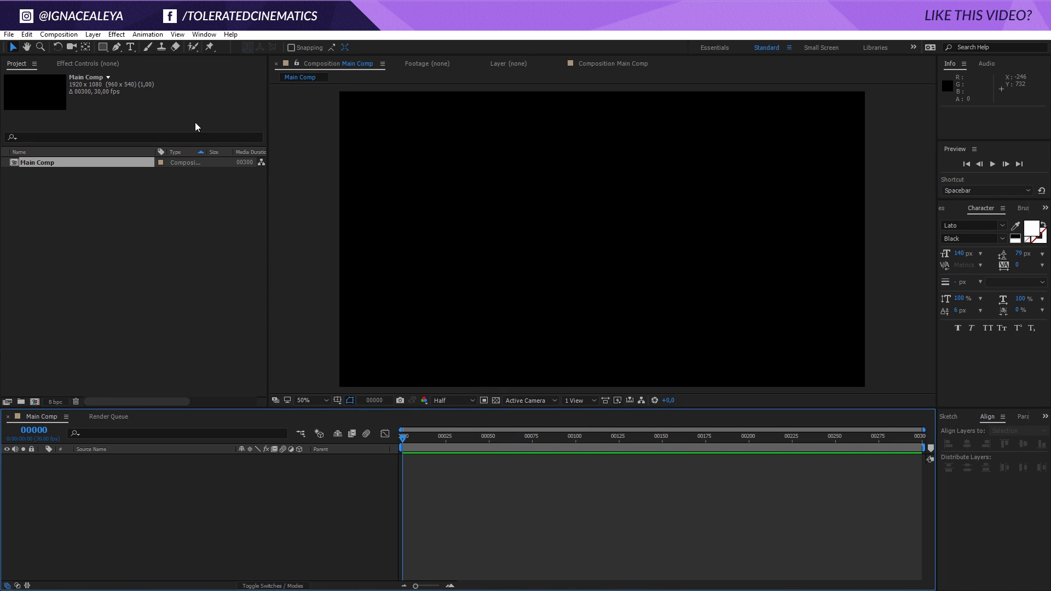
- Type 'Romeo & Juliette' as a new text layer and set it to Lato Medium
left_click(131, 46)
left_click(513, 241)
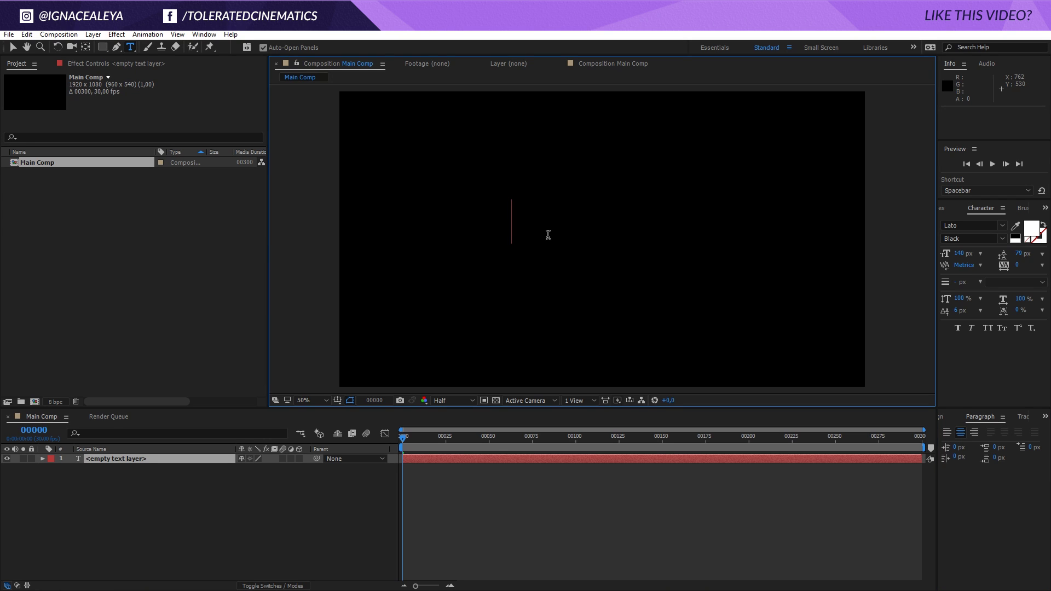
type("Romeo & J")
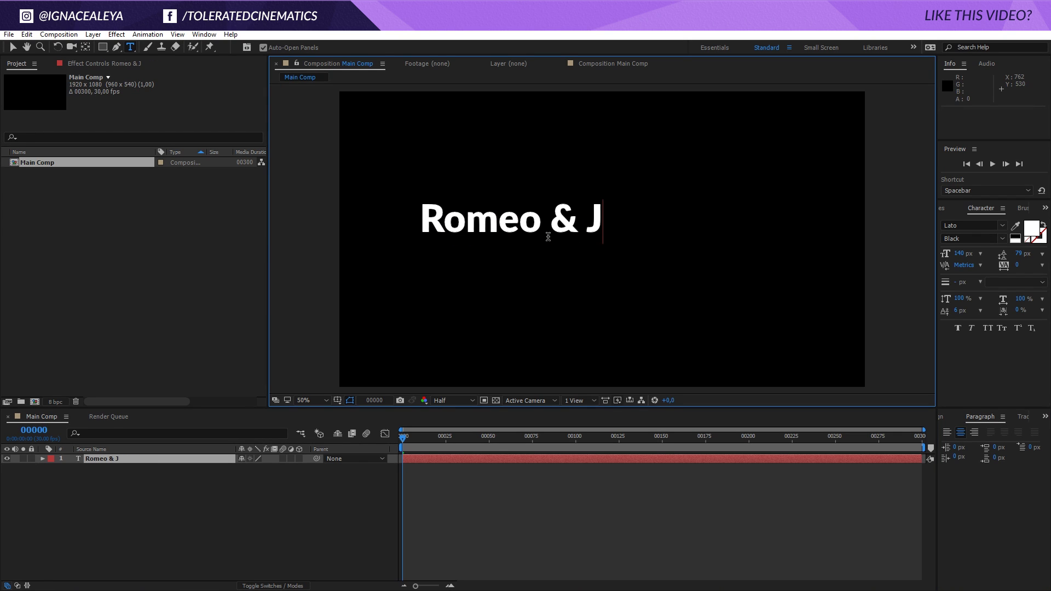
type("uliette")
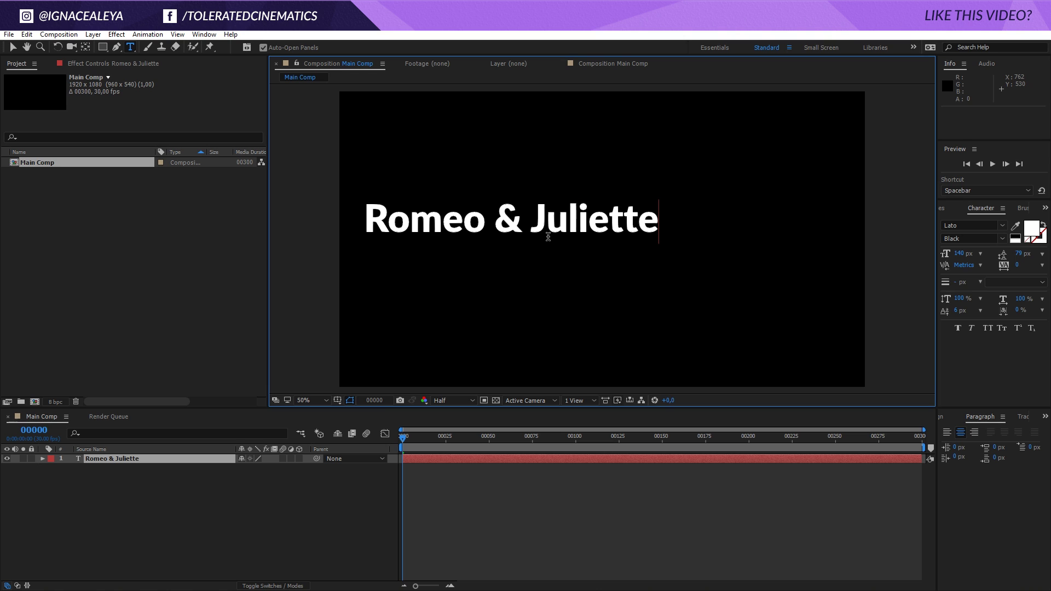
key("ctrl+a")
left_click(970, 225)
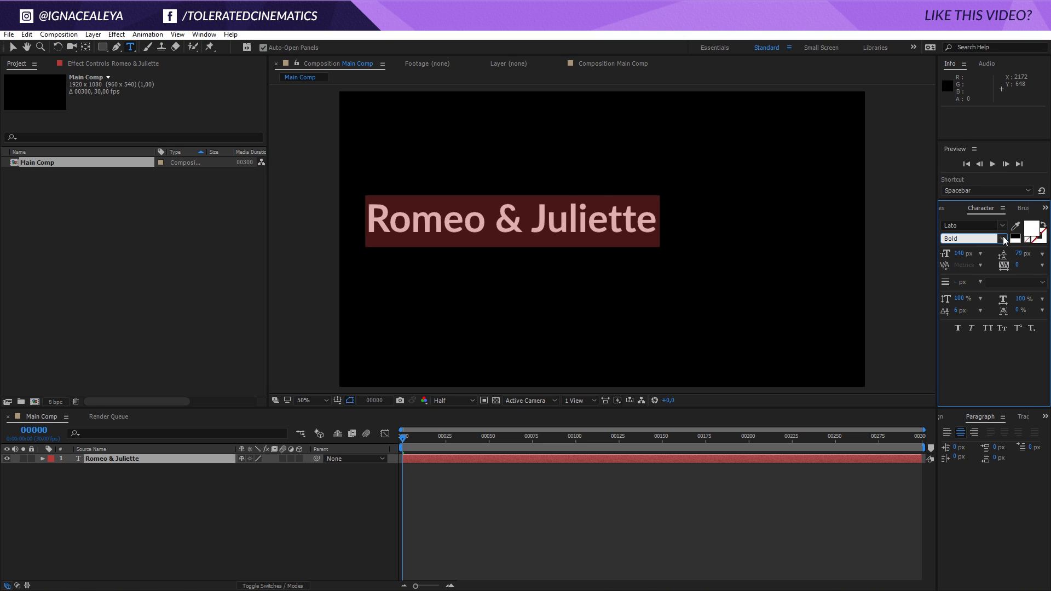
left_click(1003, 239)
left_click(974, 348)
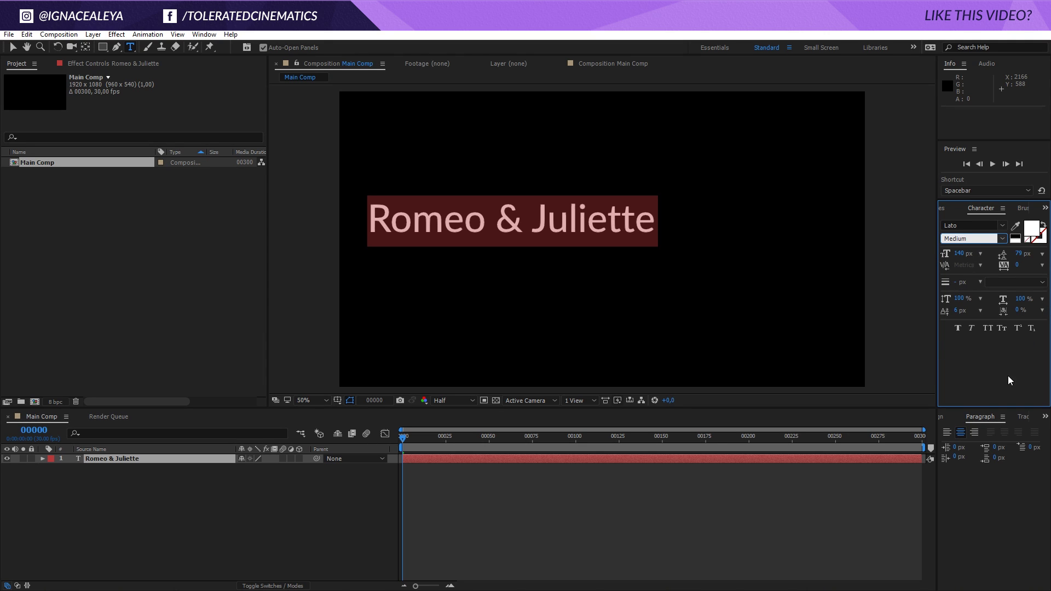
- Make the title All Caps at 75 px with tracking widened to 169
left_click(988, 328)
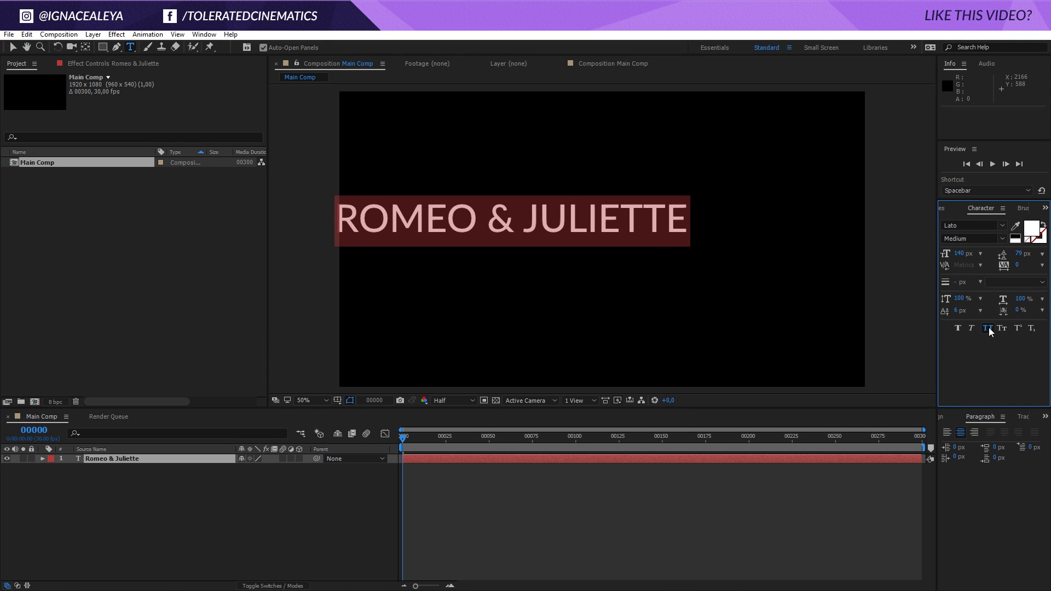
left_click(962, 255)
type("75")
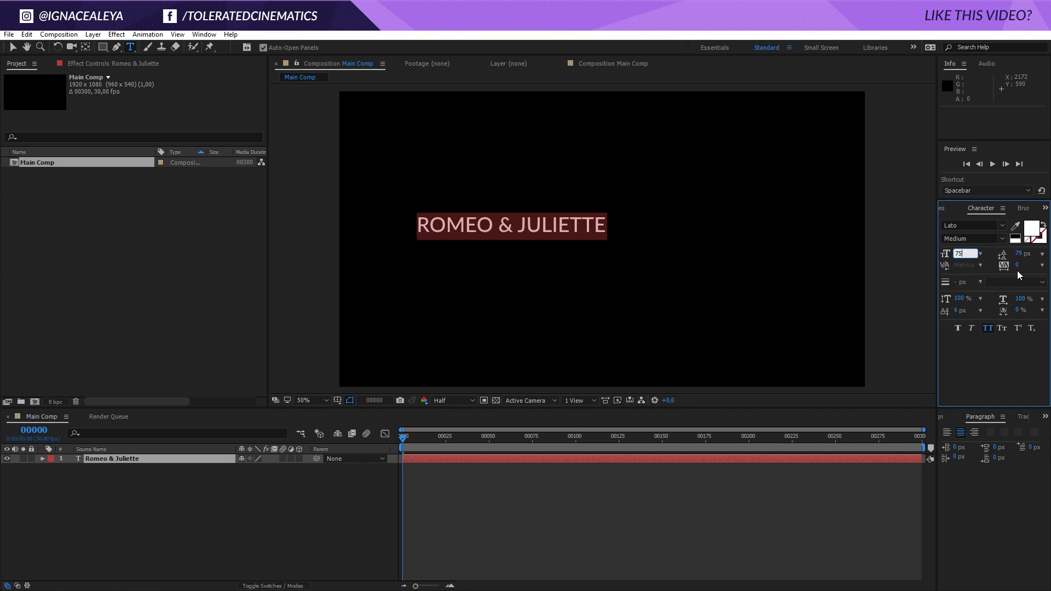
left_click_drag(1018, 265, 1043, 265)
left_click(492, 221)
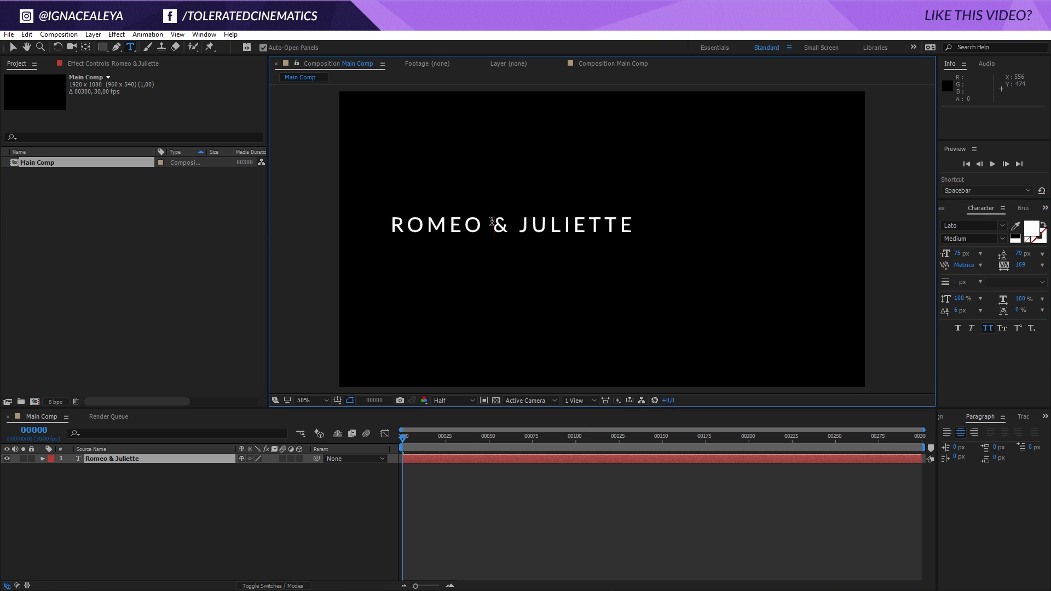
left_click(10, 50)
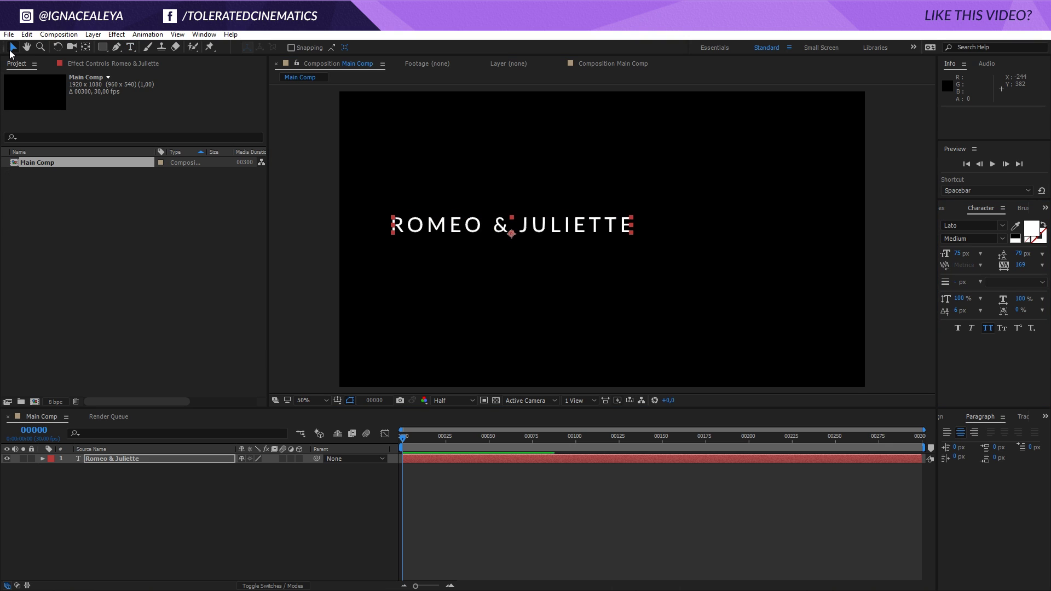
- Centre the title horizontally and vertically in the composition
left_click(945, 418)
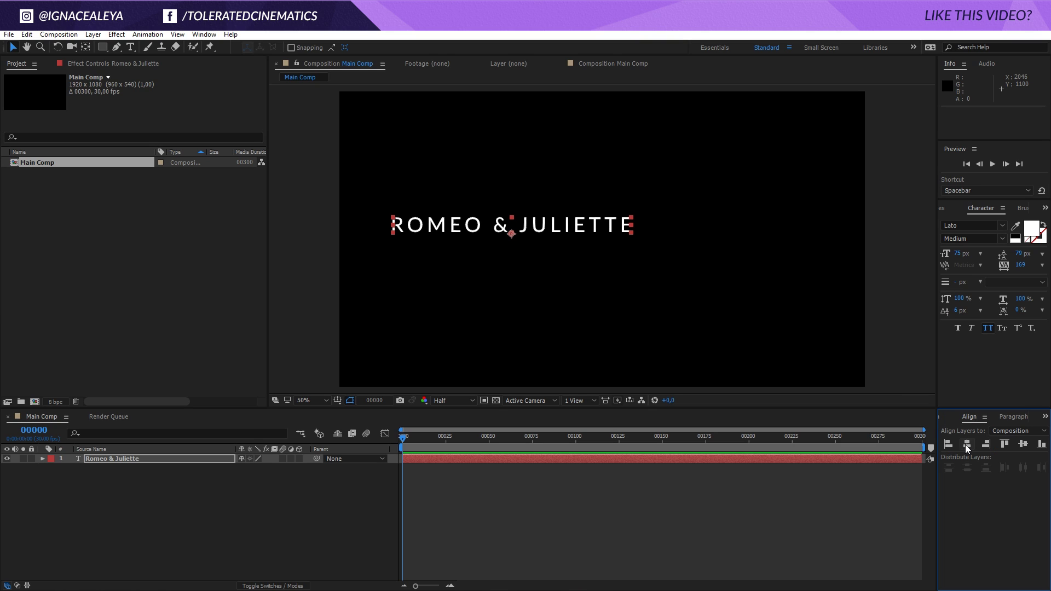
left_click(968, 445)
left_click(1024, 444)
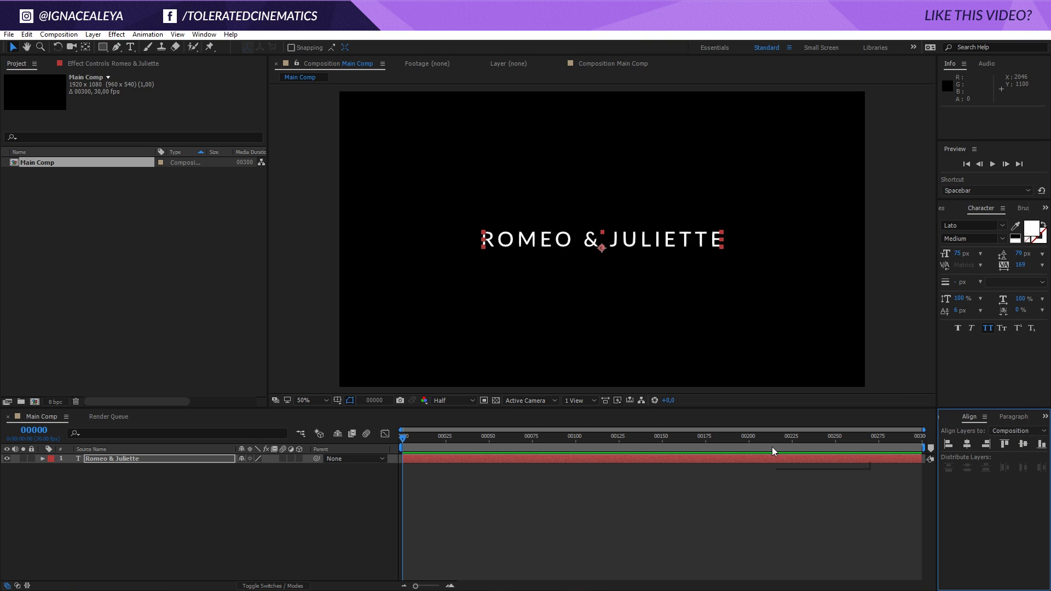
- Add a new shape layer with a rectangle path sized 1086×221 around the title
right_click(138, 504)
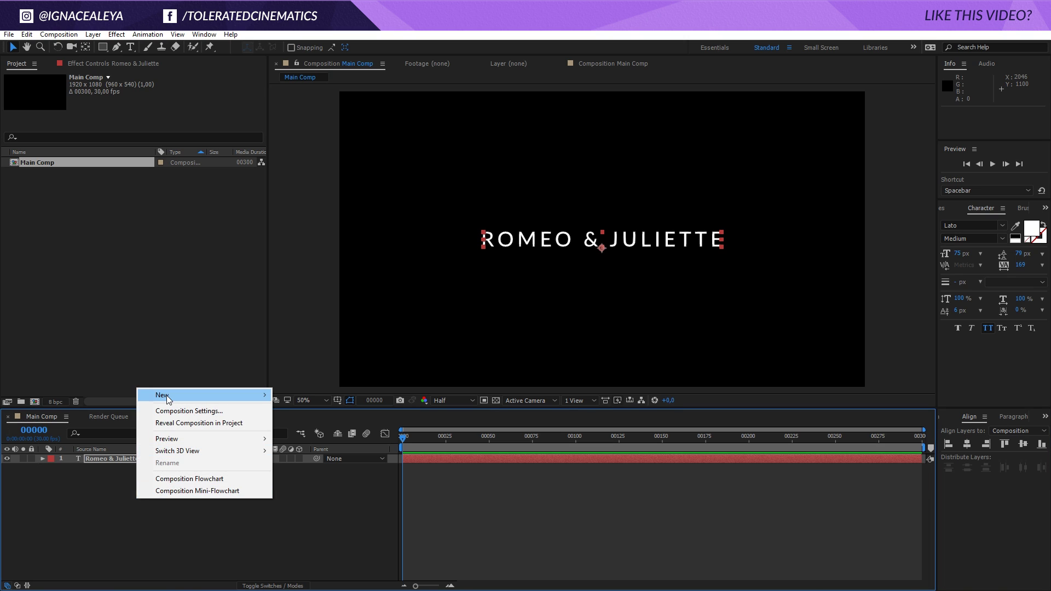
mouse_move(157, 397)
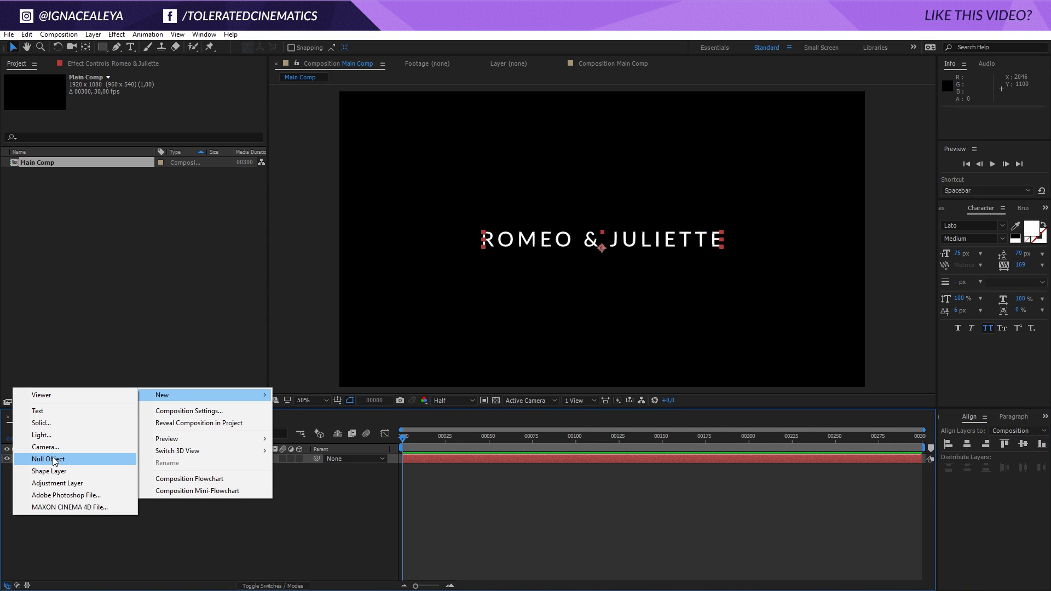
left_click(48, 471)
key("q")
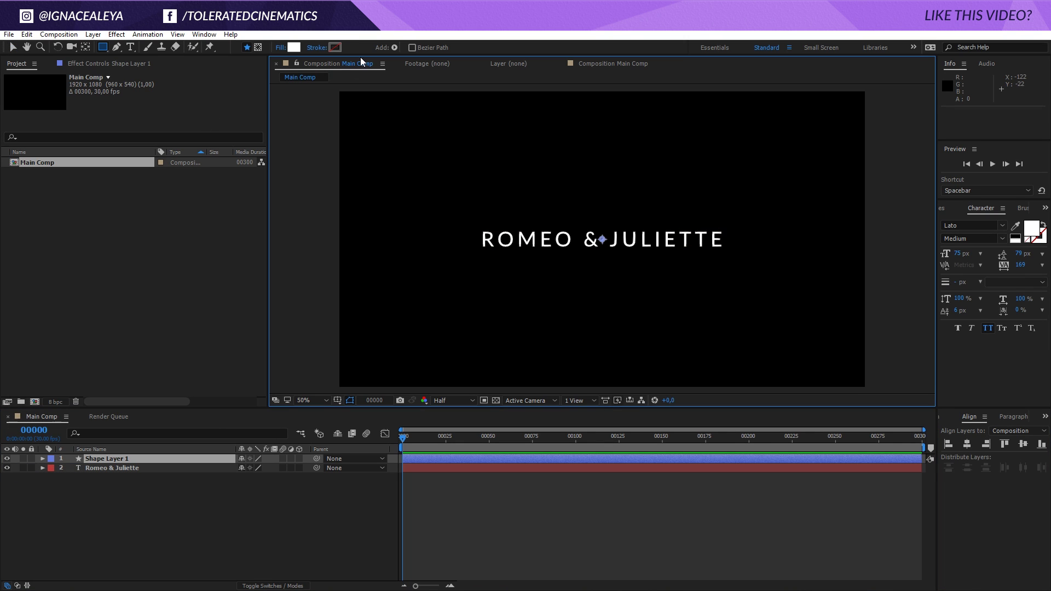
left_click(394, 49)
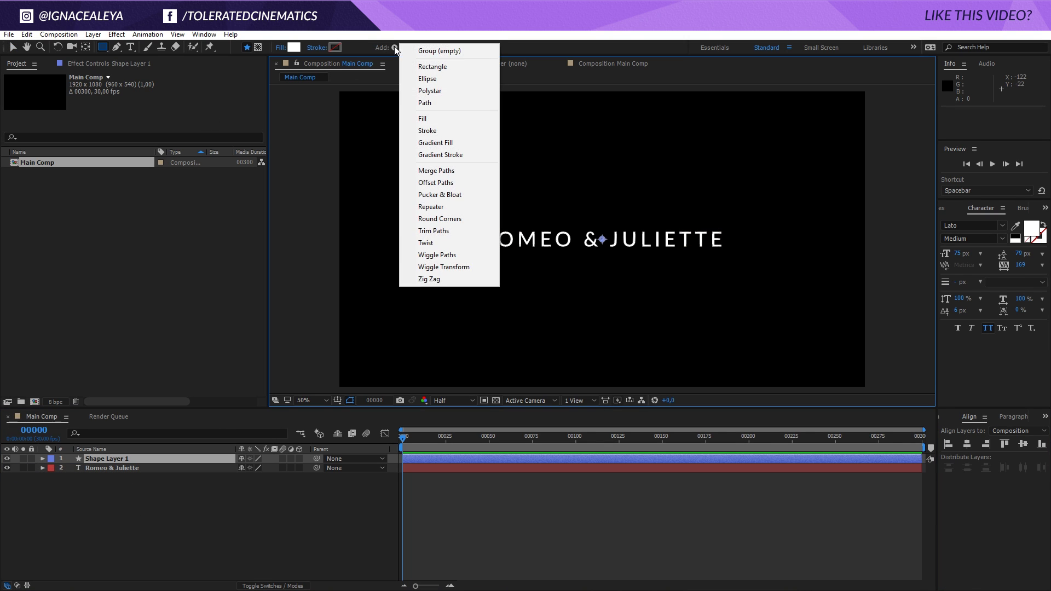
left_click(443, 68)
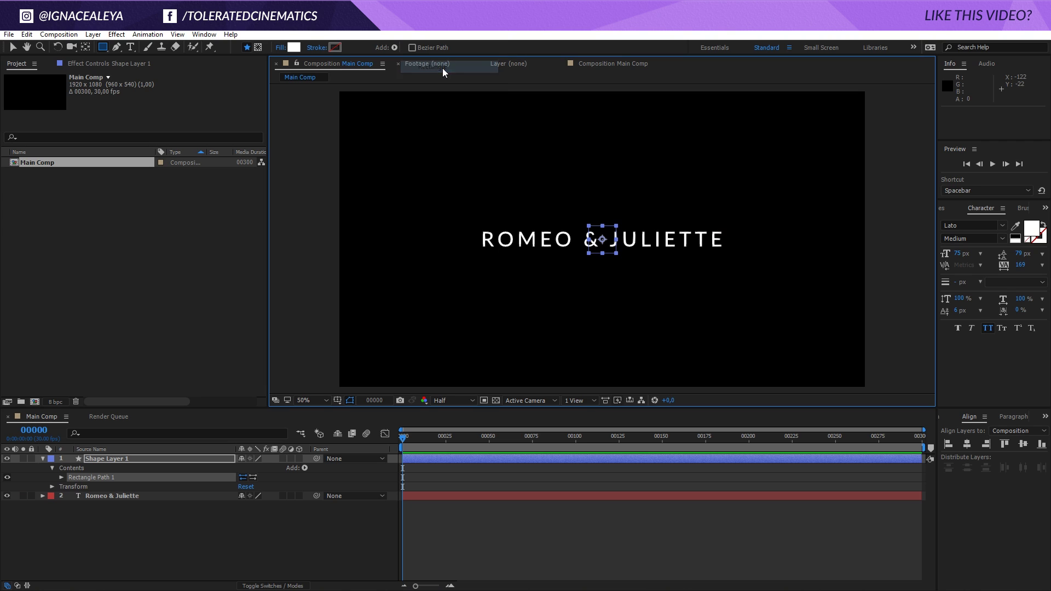
left_click(61, 478)
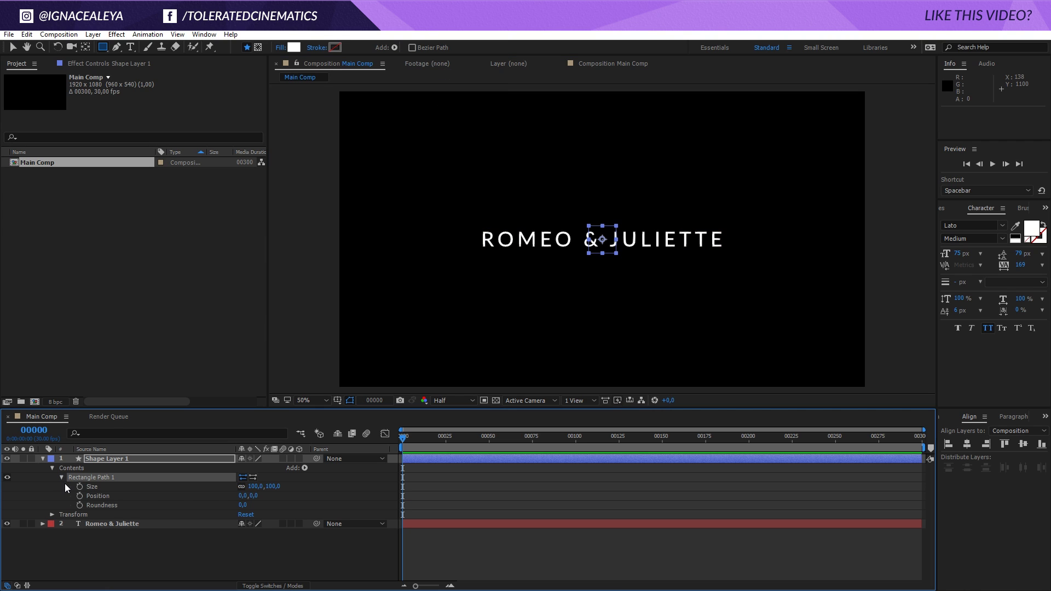
left_click(255, 487)
left_click_drag(255, 488, 340, 488)
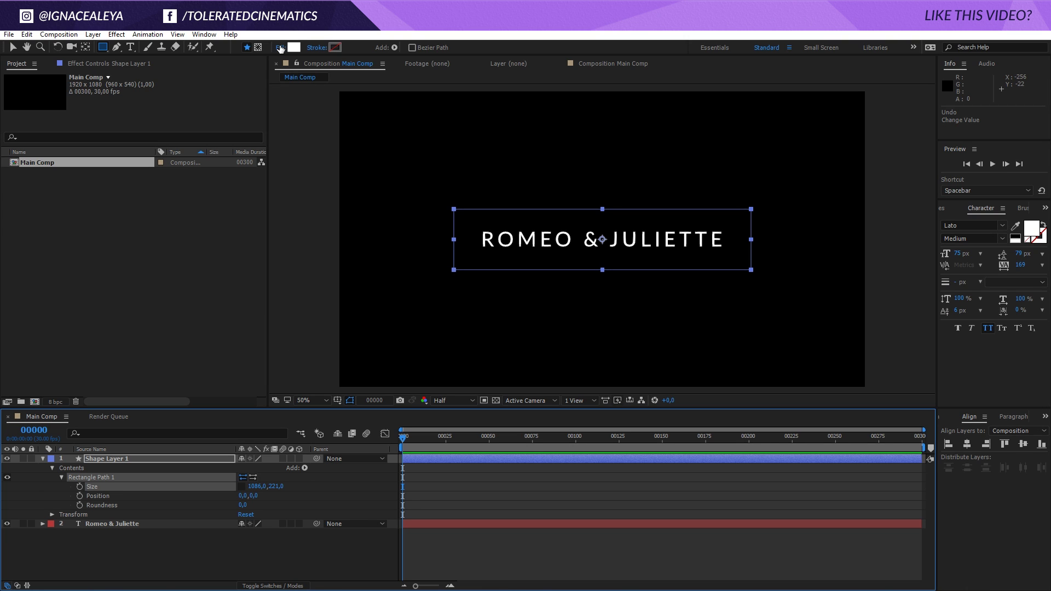
- Give the rectangle a white outline stroke 3 px wide
left_click(394, 47)
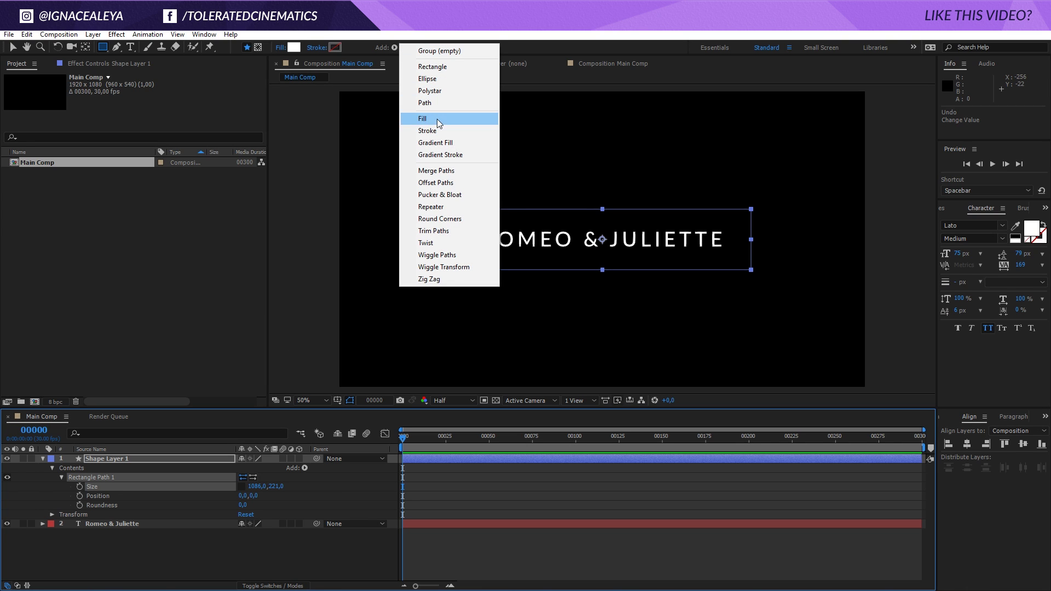
left_click(427, 133)
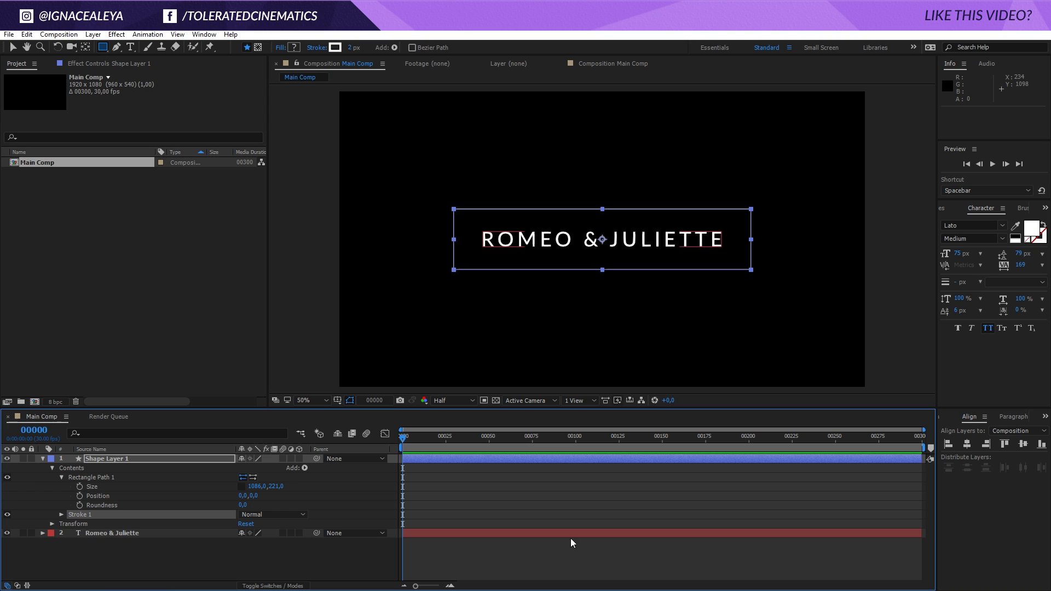
left_click(506, 514)
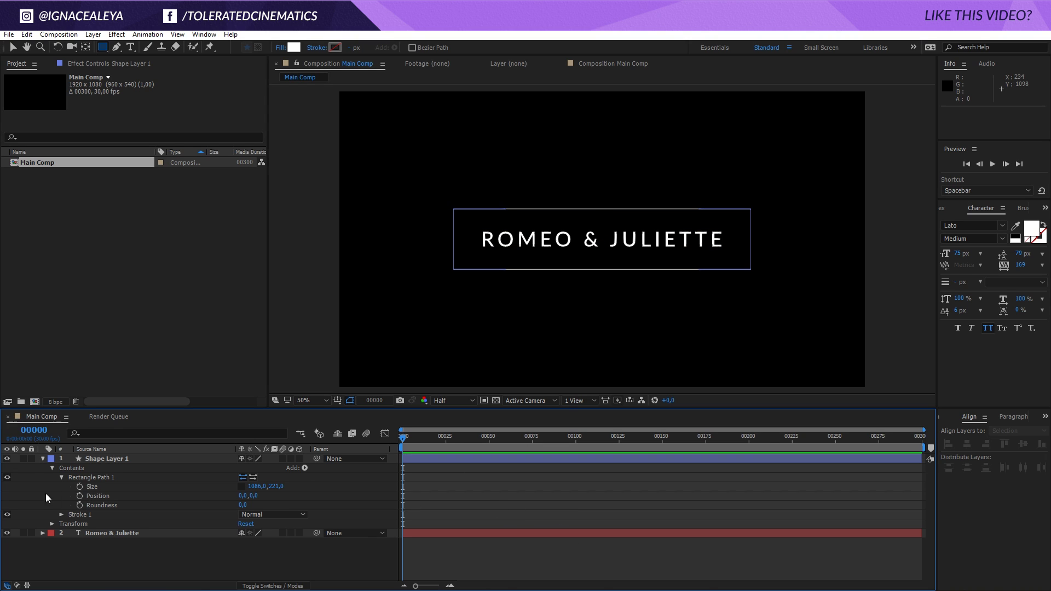
left_click(61, 514)
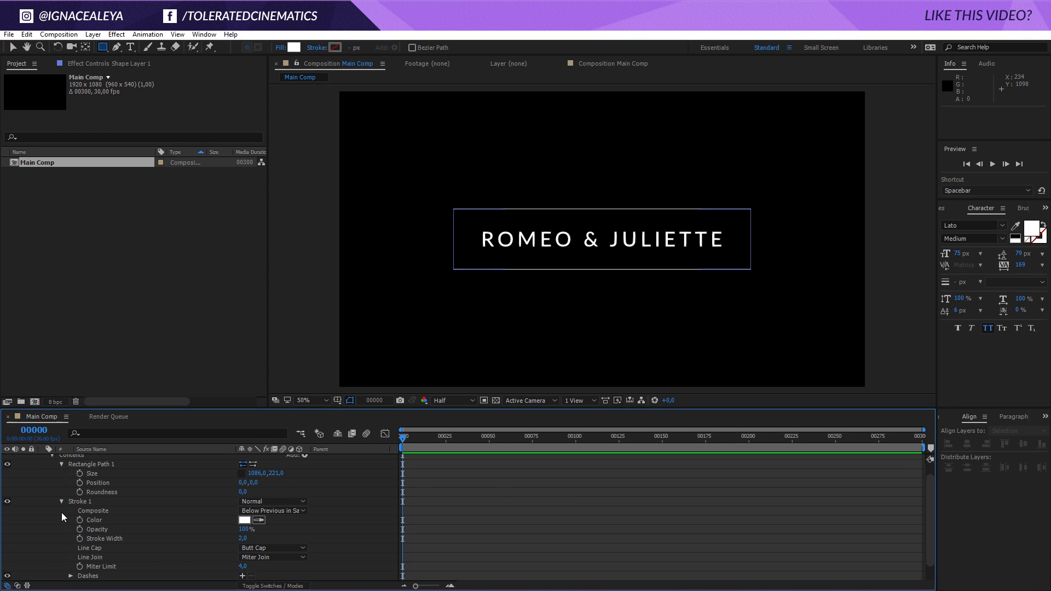
scroll(60, 540, "down", 1)
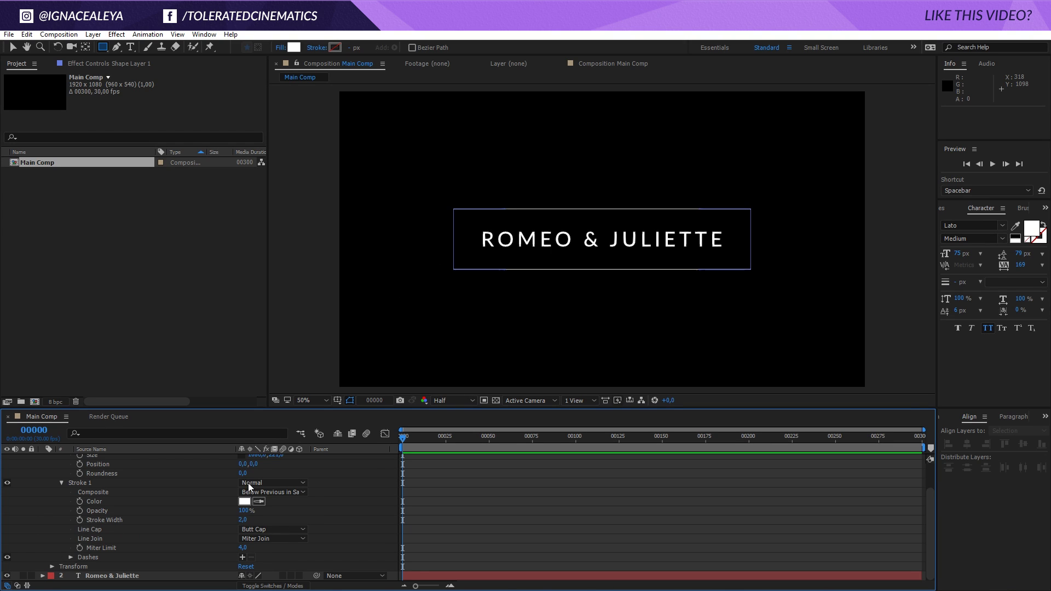
left_click_drag(242, 519, 248, 520)
left_click(519, 513)
scroll(251, 513, "up", 1)
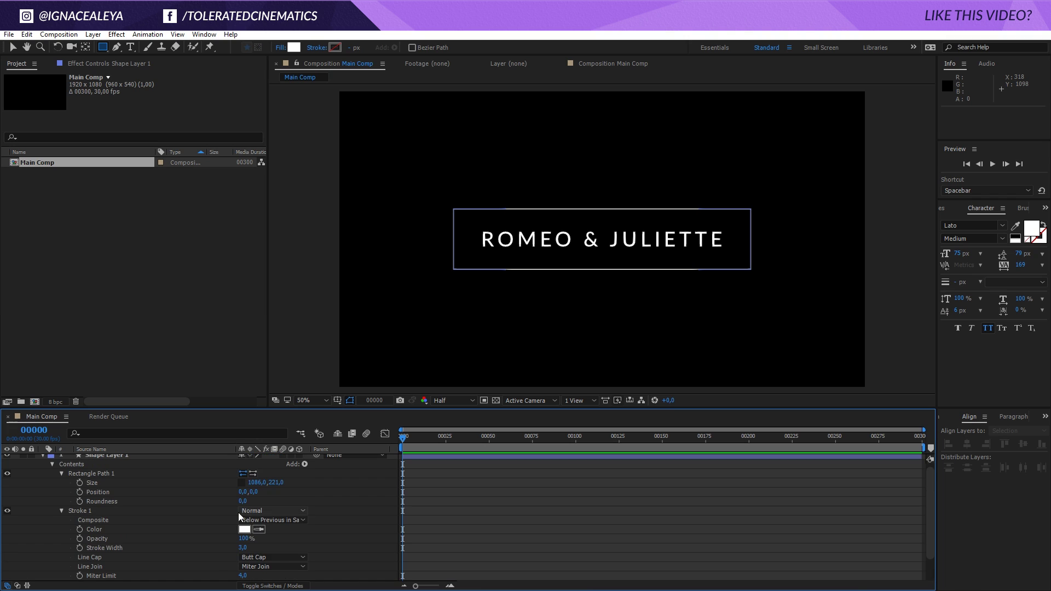
scroll(221, 519, "up", 1)
- Add Trim Paths to the frame's shape layer with Start set to 10%
left_click(103, 460)
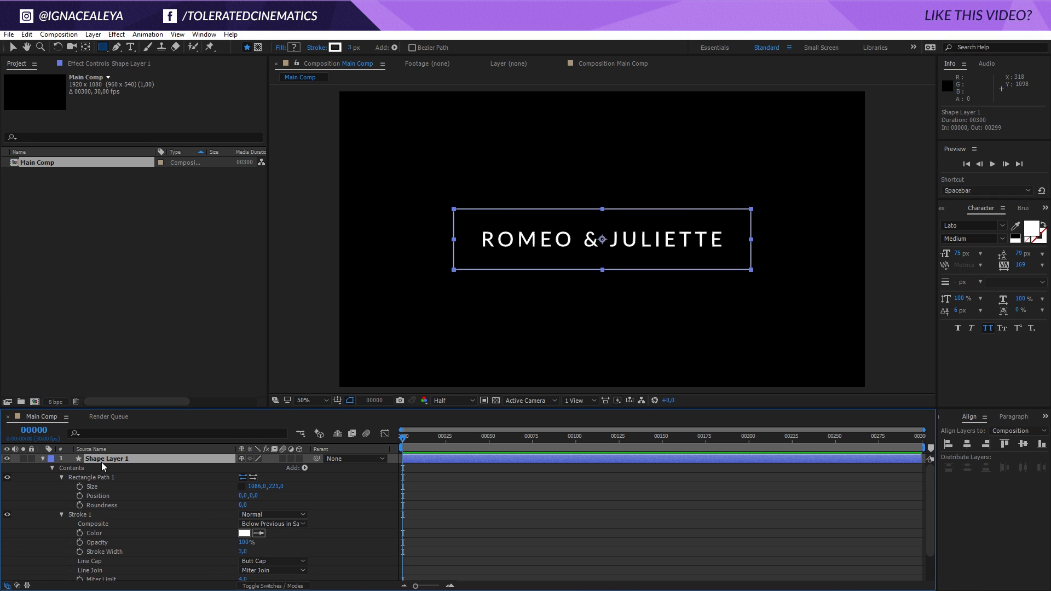
left_click(394, 48)
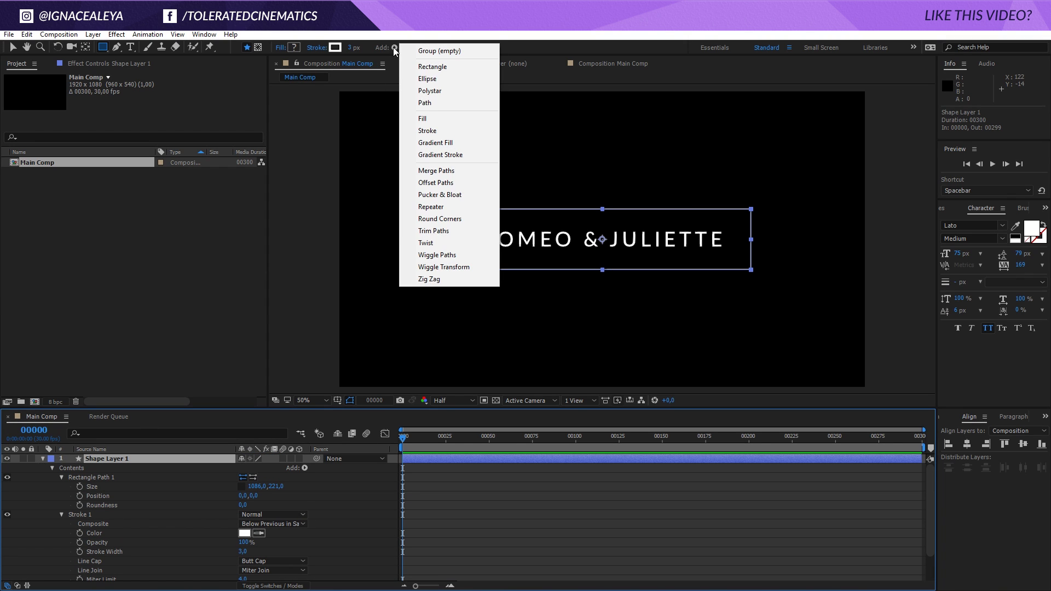
left_click(432, 231)
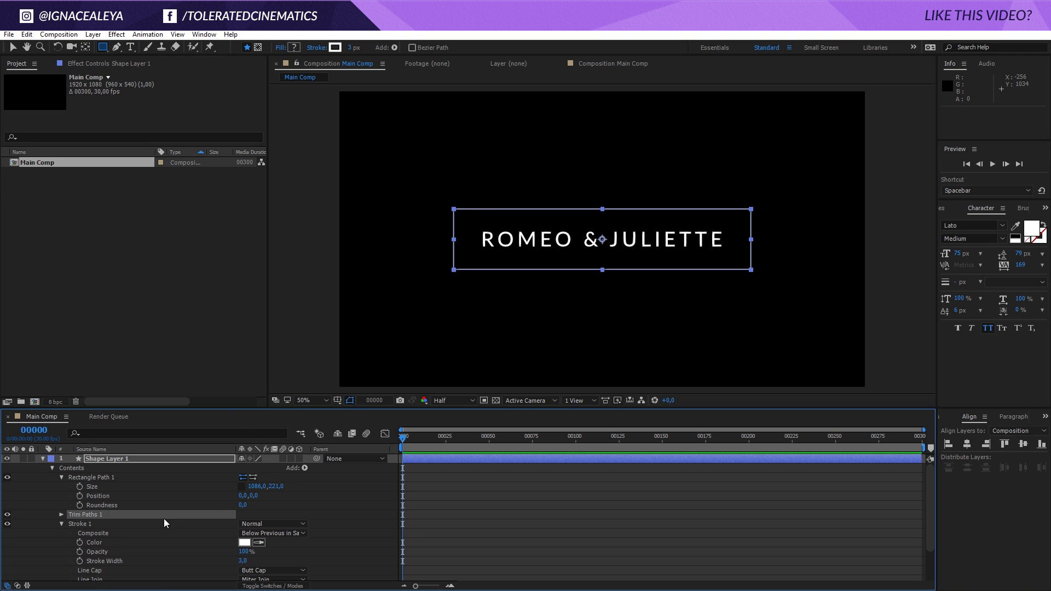
left_click(62, 516)
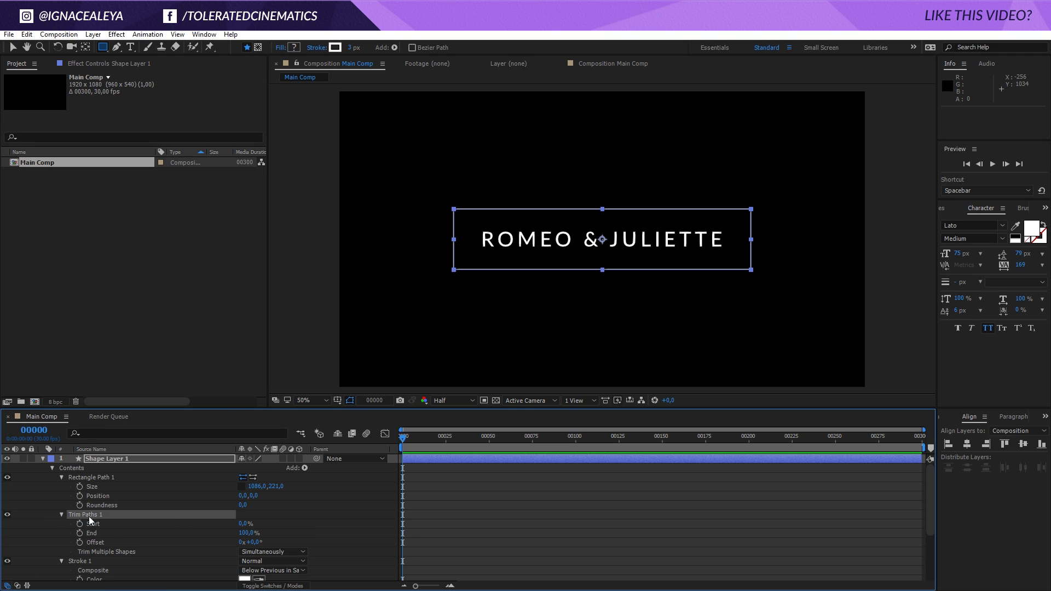
mouse_move(243, 524)
left_mouse_down()
mouse_move(271, 524)
mouse_move(252, 527)
left_mouse_up()
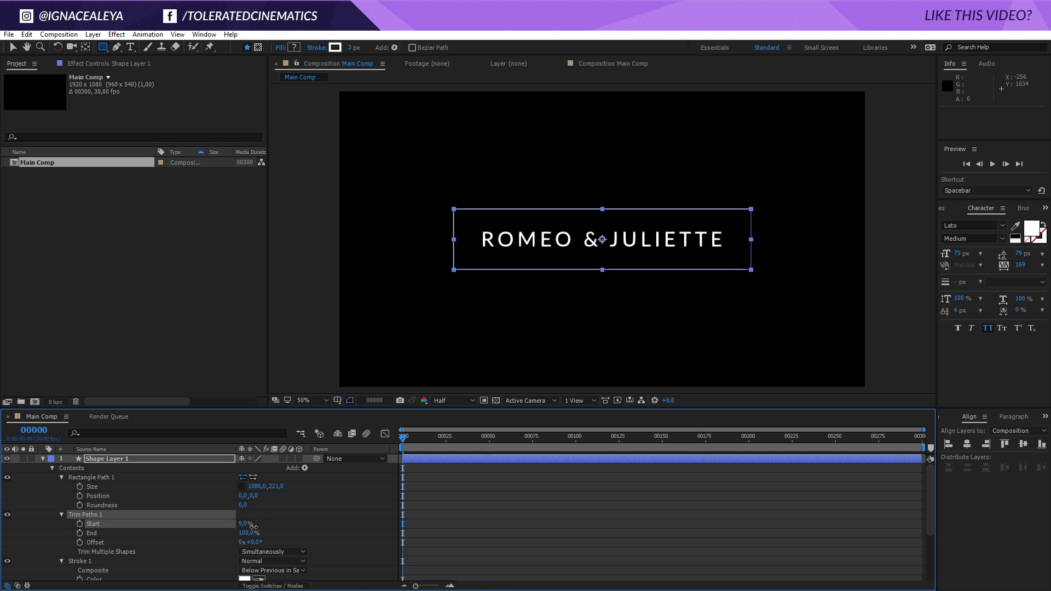
left_click(244, 524)
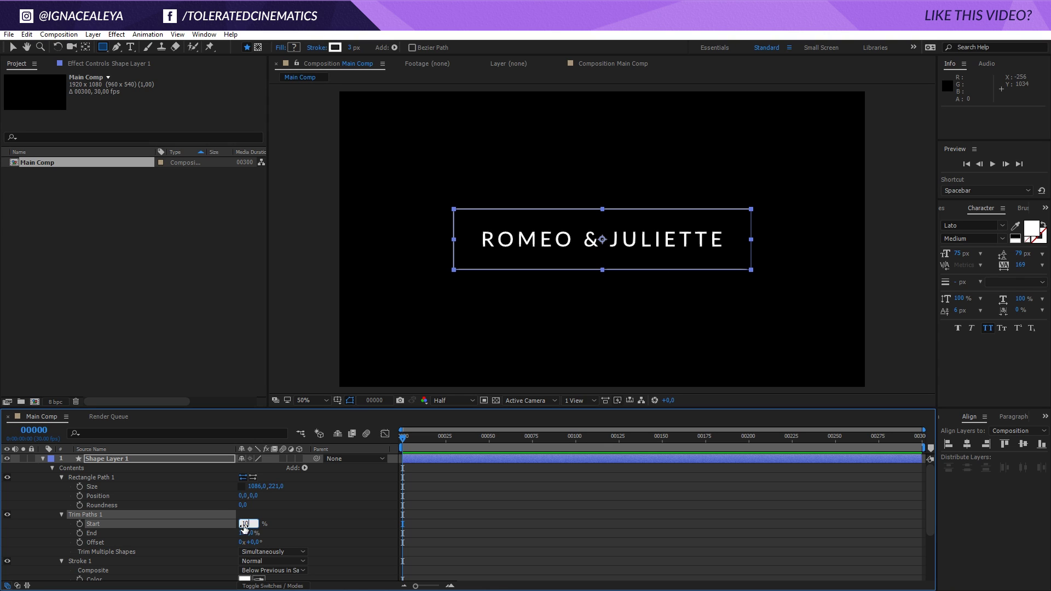
type("10")
key("Return")
- Set the trim Offset to about 87° so the gap centres on the bottom edge
left_click_drag(254, 542, 297, 543)
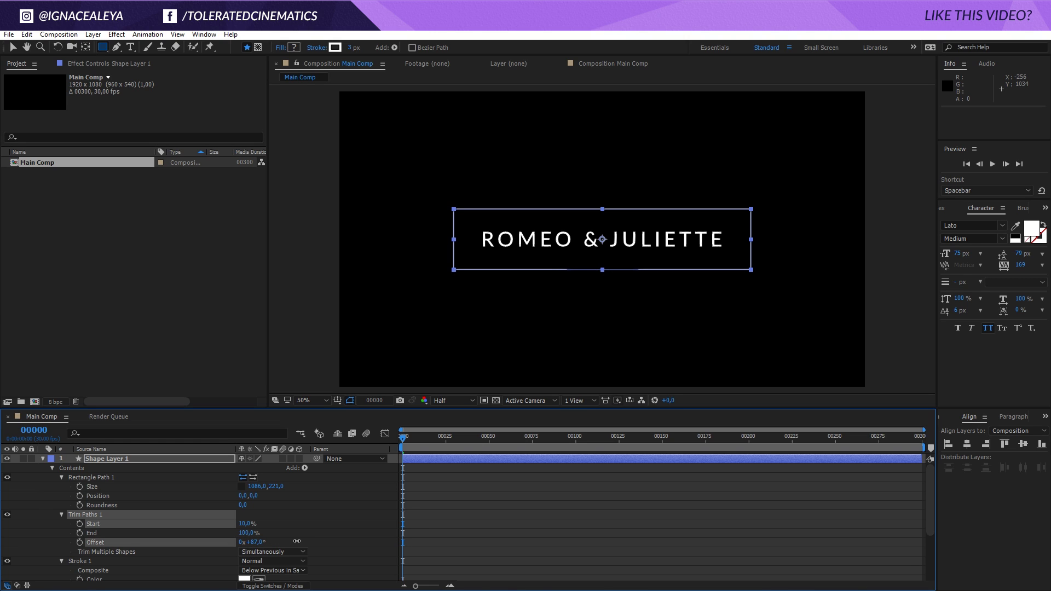
key("period")
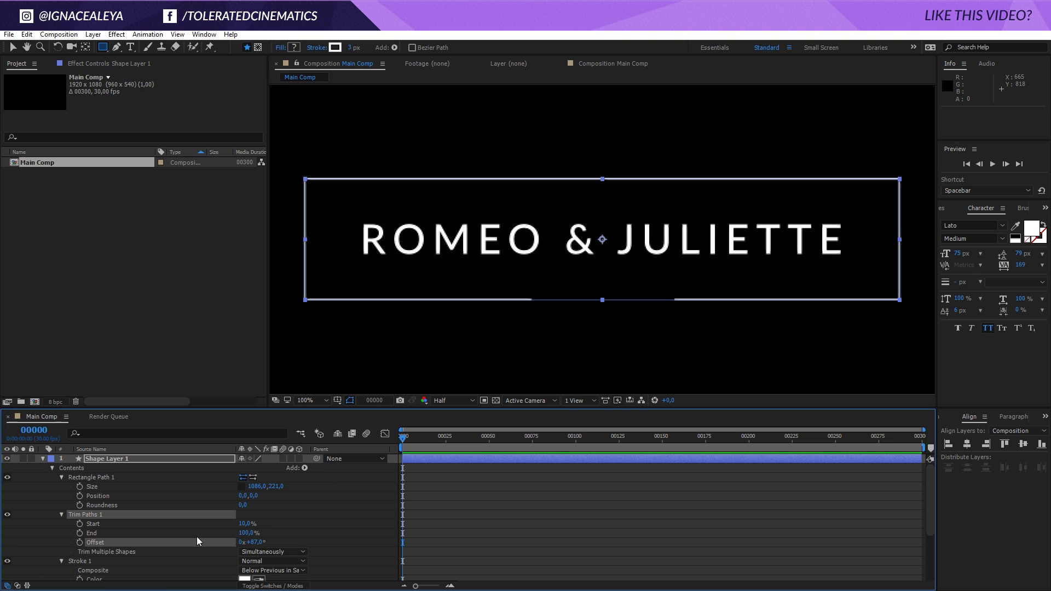
left_click(259, 543)
key("Return")
left_click_drag(258, 545, 262, 551)
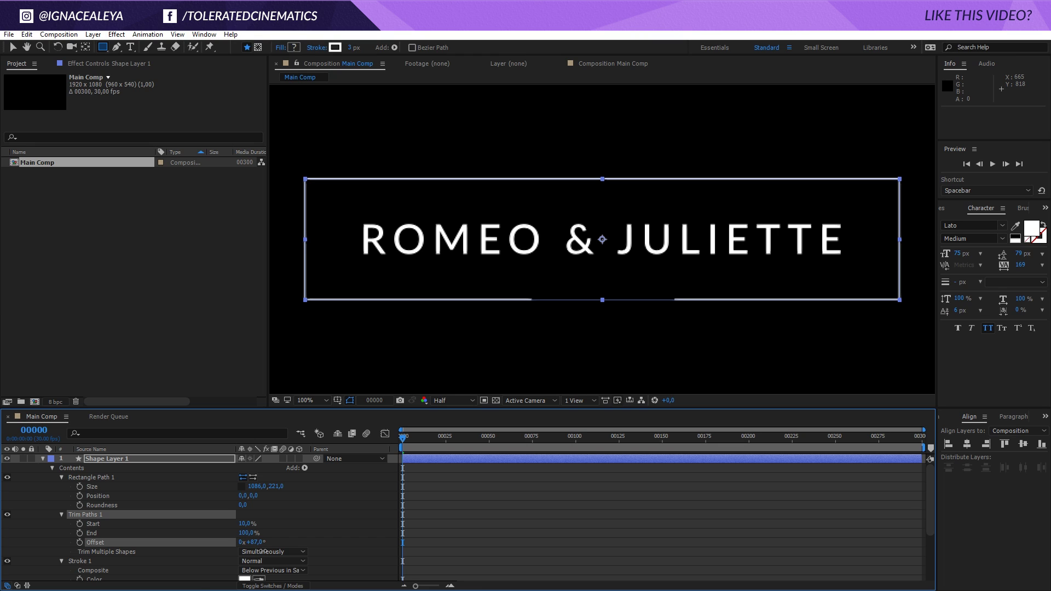
left_click(434, 511)
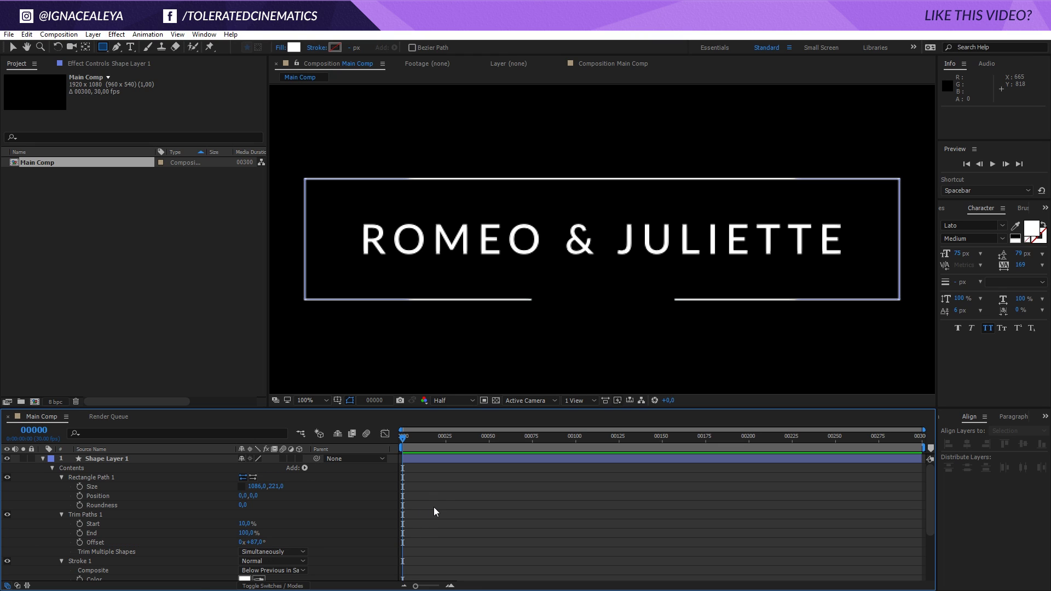
- Create a 2017 text layer below the title with widely spaced letters
left_click(130, 47)
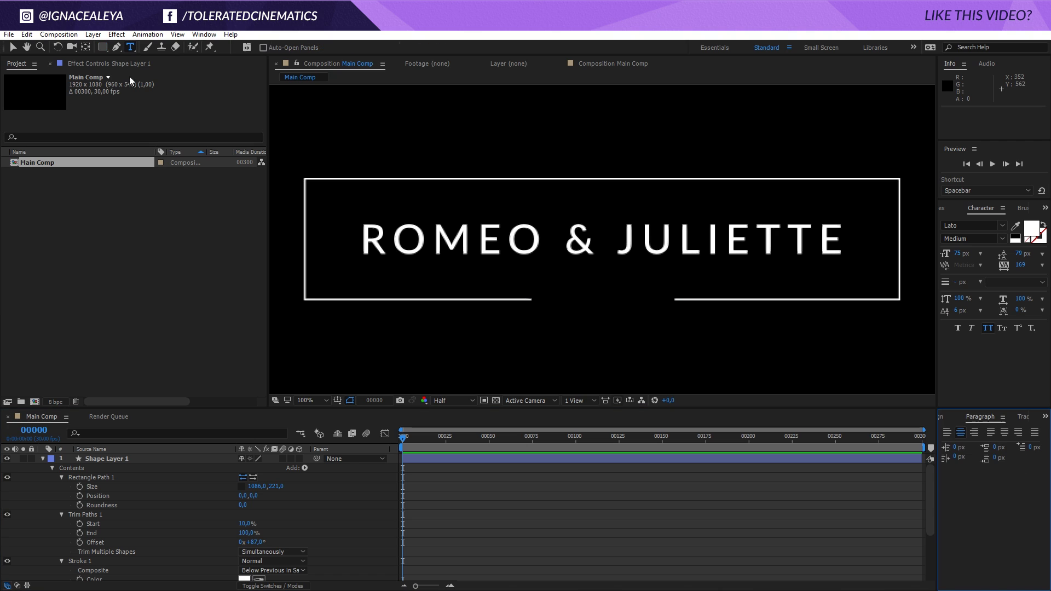
left_click(570, 331)
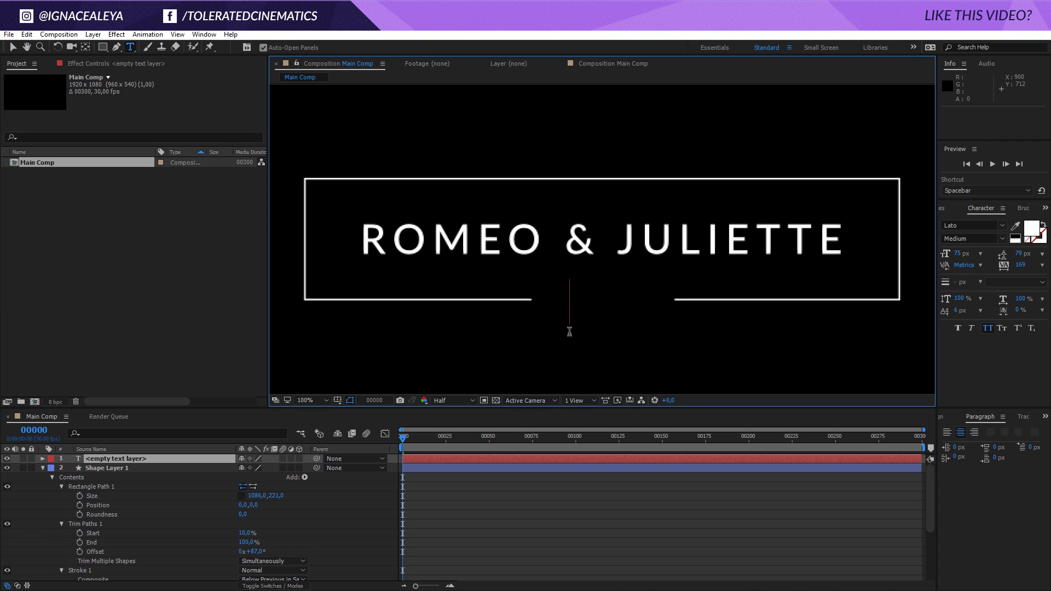
type("2017")
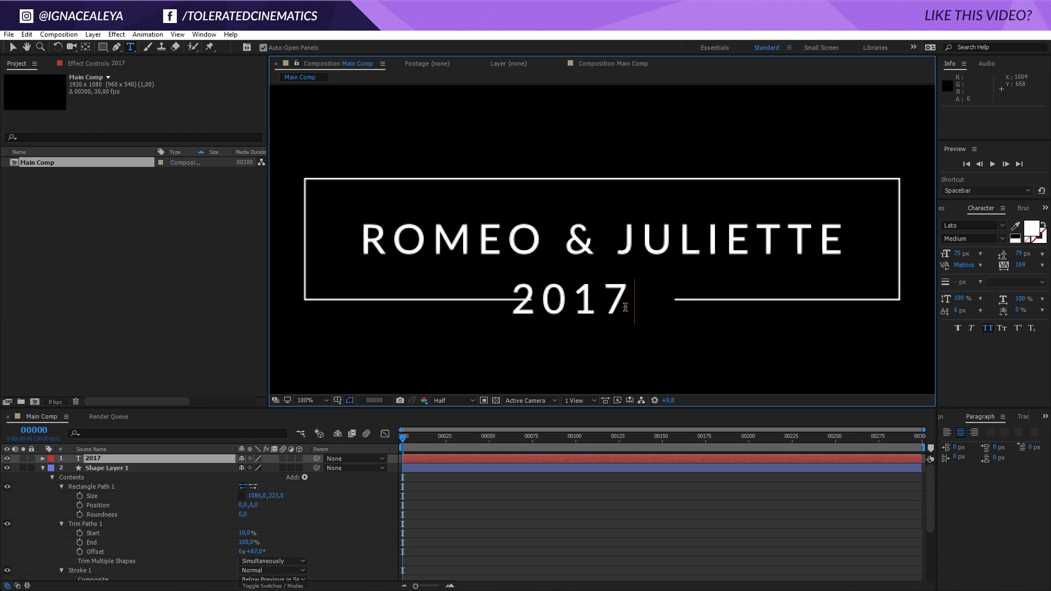
key("ctrl+a")
left_click(958, 255)
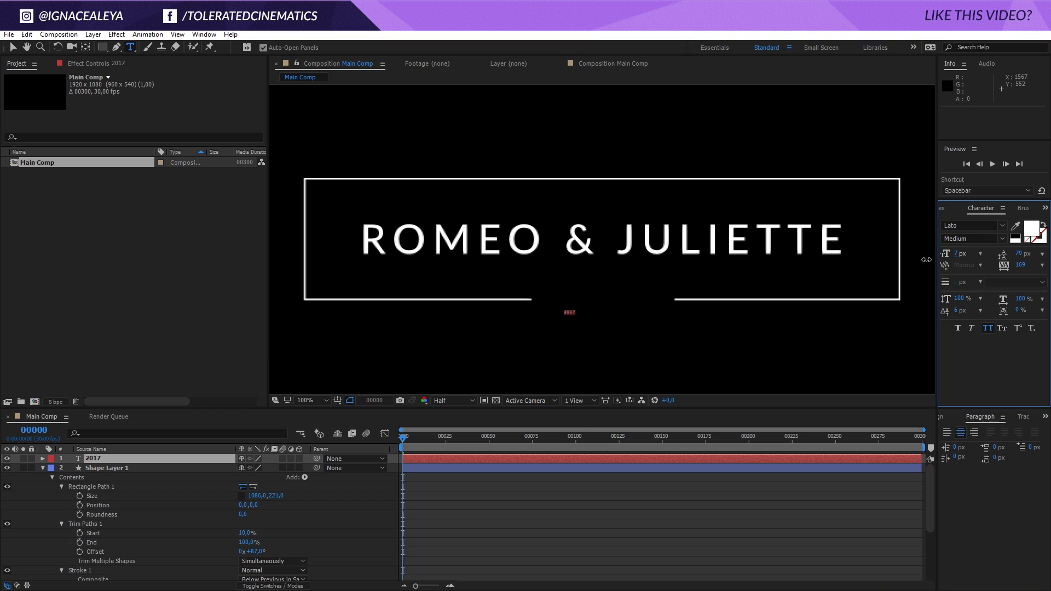
left_click_drag(926, 259, 1039, 267)
left_click(12, 48)
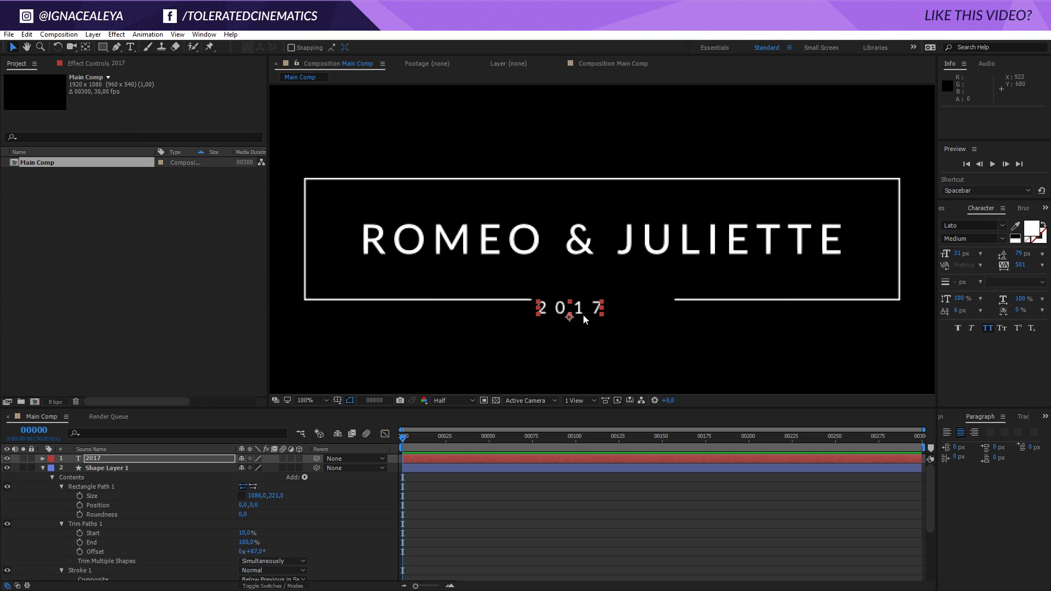
- Move 2017 into the frame's gap and centre it horizontally, previewing at full resolution
left_click_drag(580, 308, 618, 297)
left_click(945, 419)
left_click(966, 443)
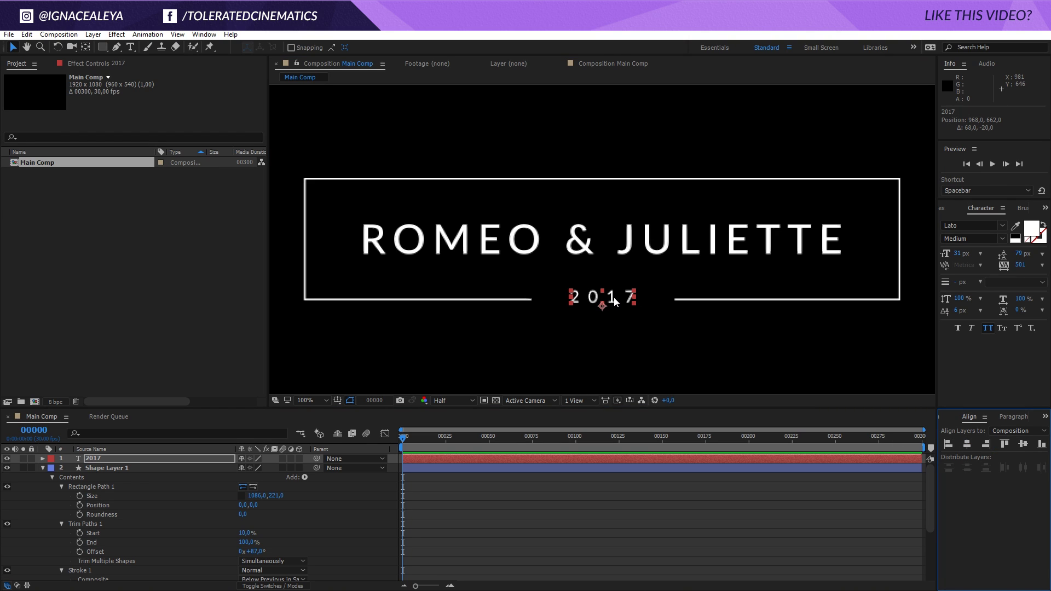
left_click(455, 400)
left_click(458, 432)
- Resize the 2017 text to 35 px
left_click(561, 519)
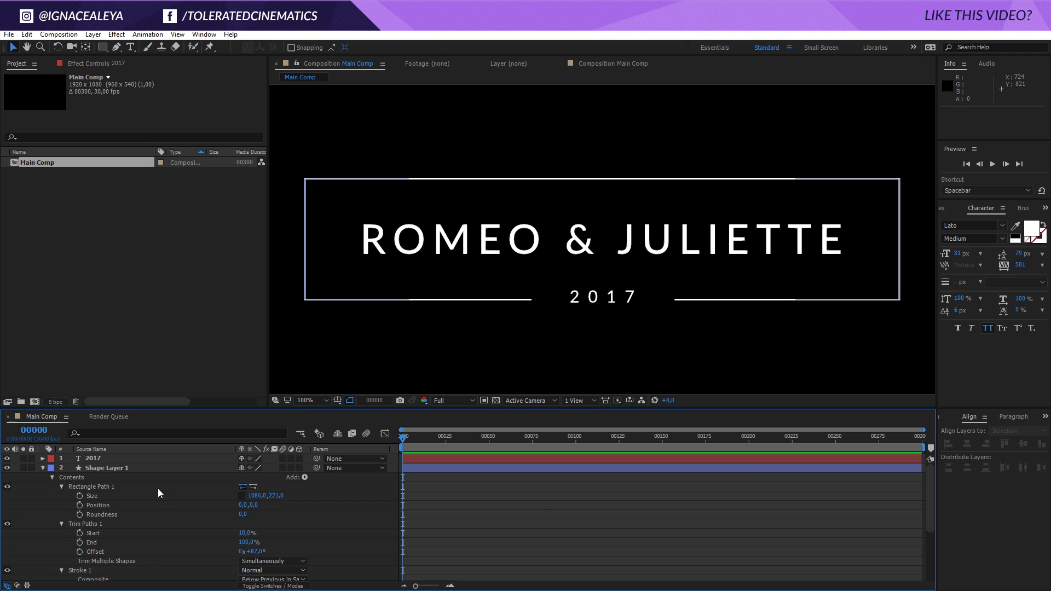
left_click(97, 459)
left_click_drag(962, 255, 932, 262)
left_click(610, 299)
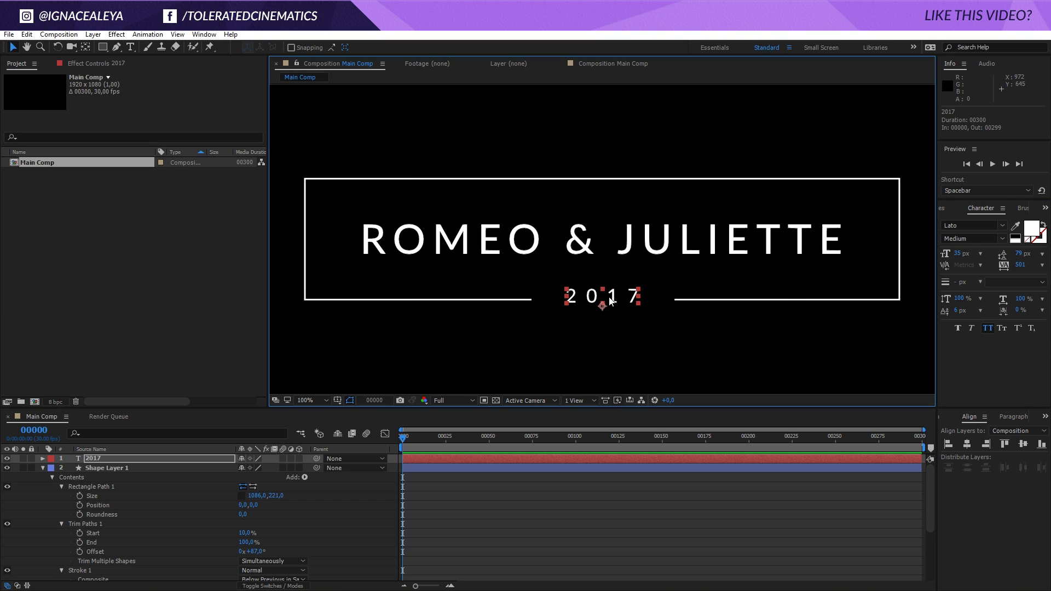
left_click(594, 518)
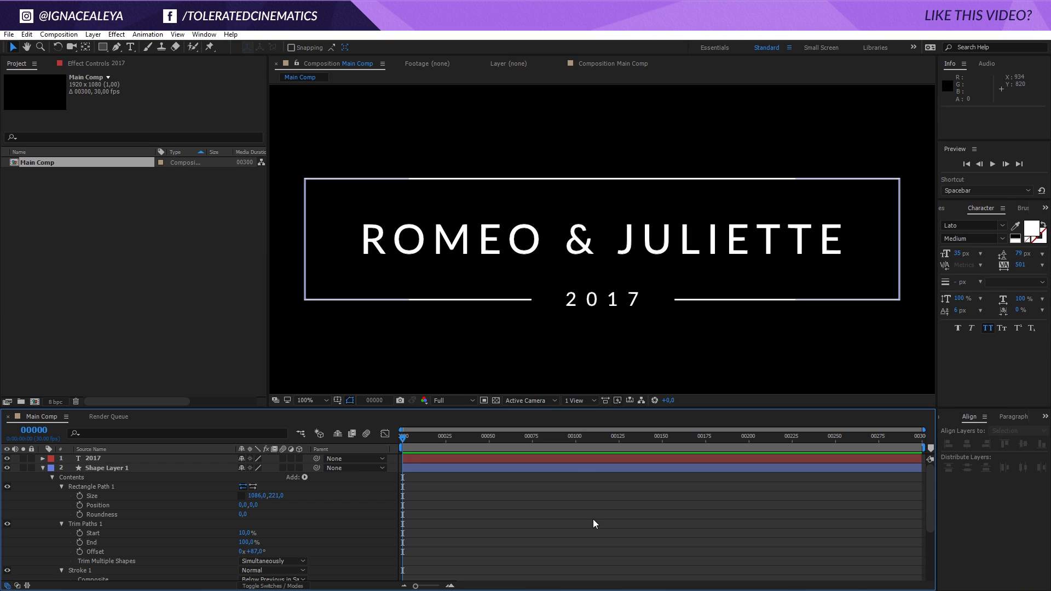
scroll(588, 354, "down", 2)
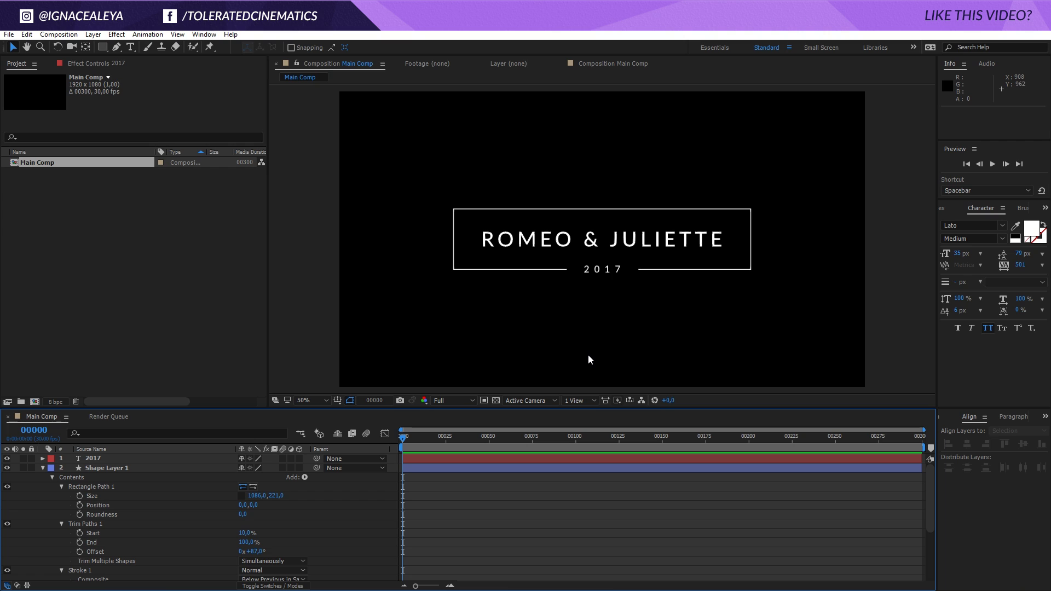
scroll(588, 354, "up", 2)
- Duplicate the frame layer and shrink the copy's rectangle to 1053×179 inside the original
left_click(106, 468)
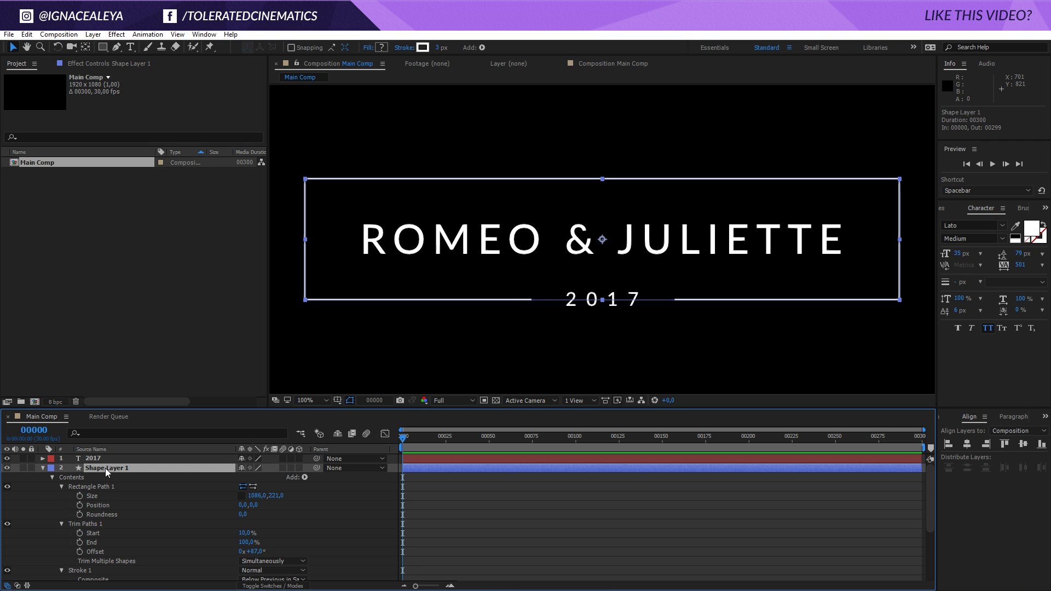
key("ctrl+d")
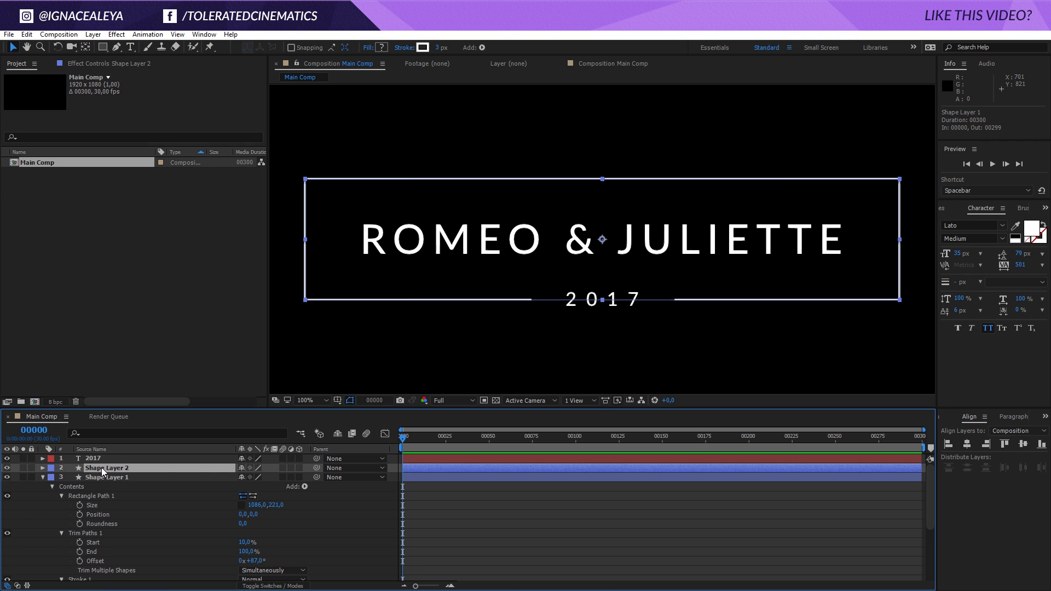
left_click(43, 468)
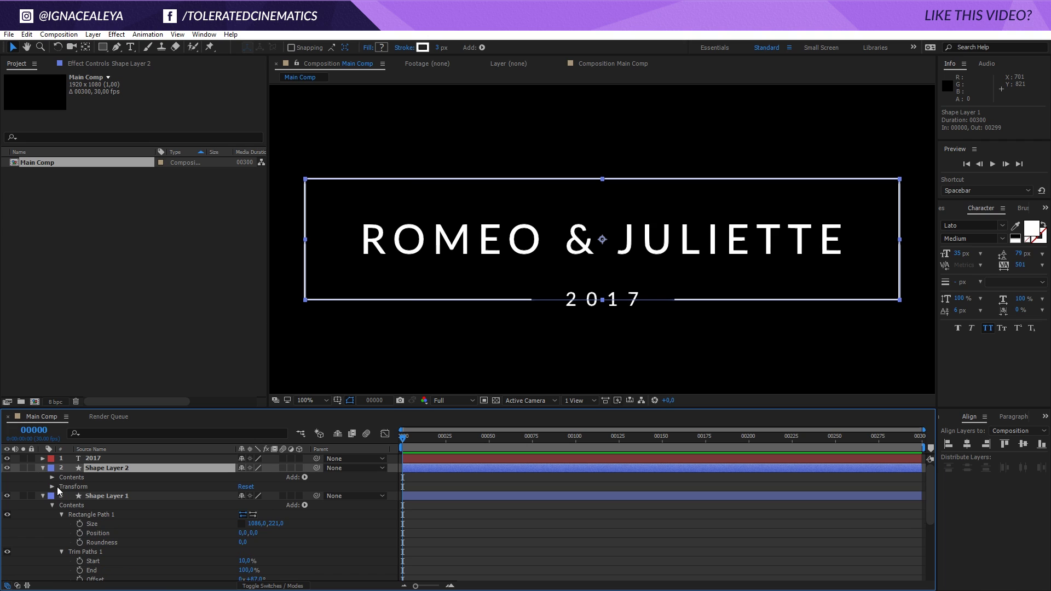
left_click(52, 478)
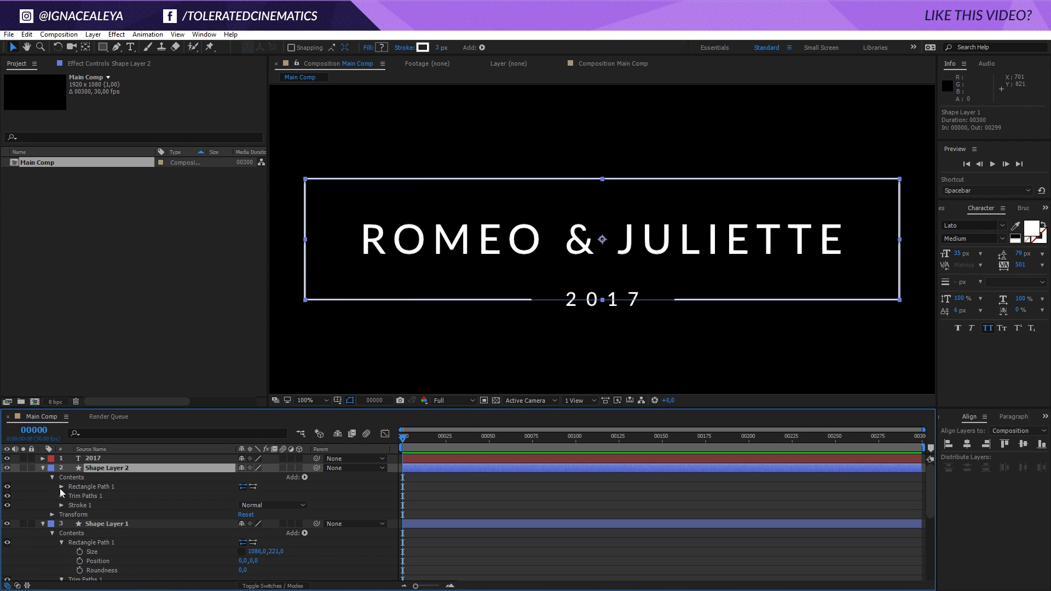
left_click(61, 487)
mouse_move(256, 498)
left_mouse_down()
mouse_move(266, 498)
mouse_move(254, 497)
left_mouse_up()
left_click(462, 497)
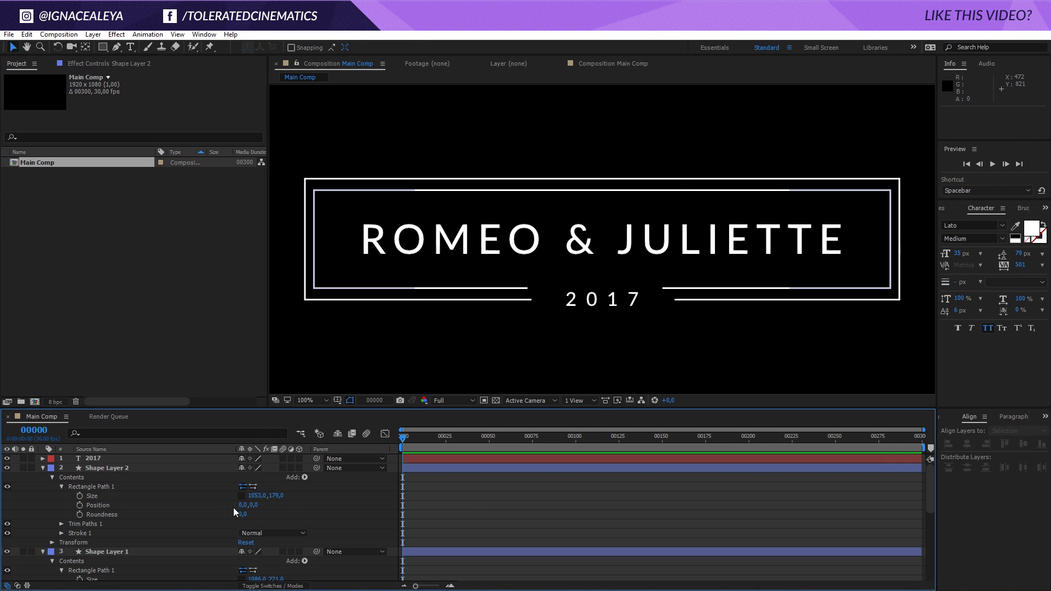
- Set the inner frame's Trim Paths Start to 11% and Offset to 83°
left_click(61, 525)
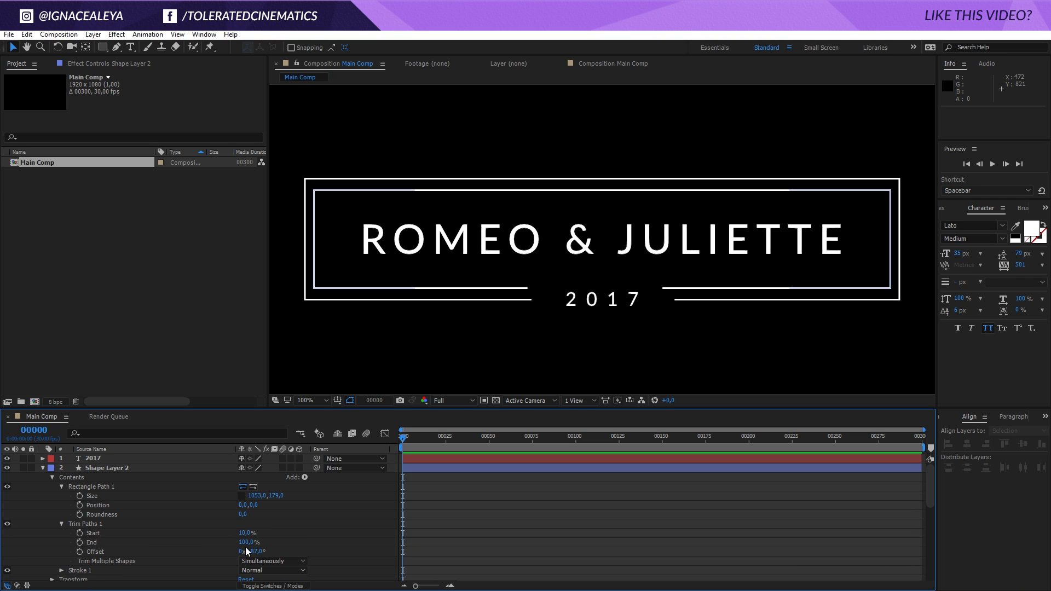
left_click_drag(247, 554, 247, 552)
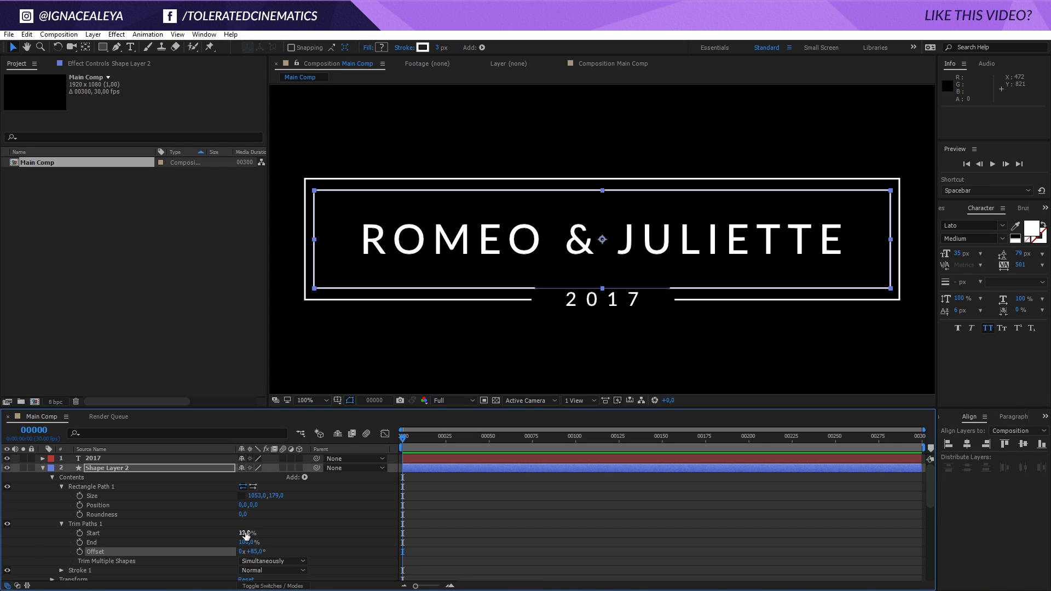
left_click(246, 534)
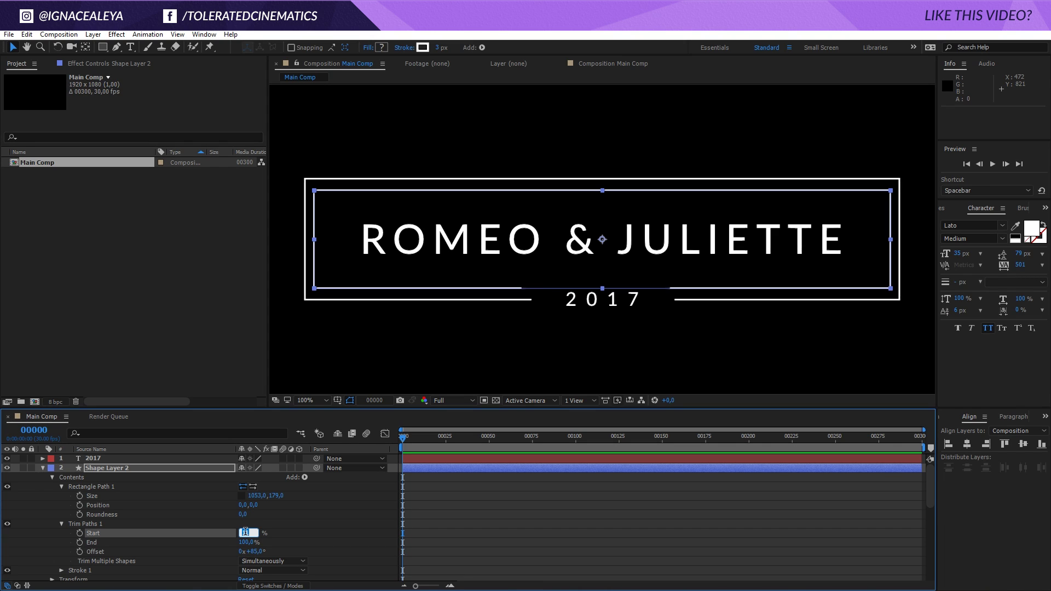
key("Return")
left_click_drag(253, 552, 257, 556)
left_click(257, 553)
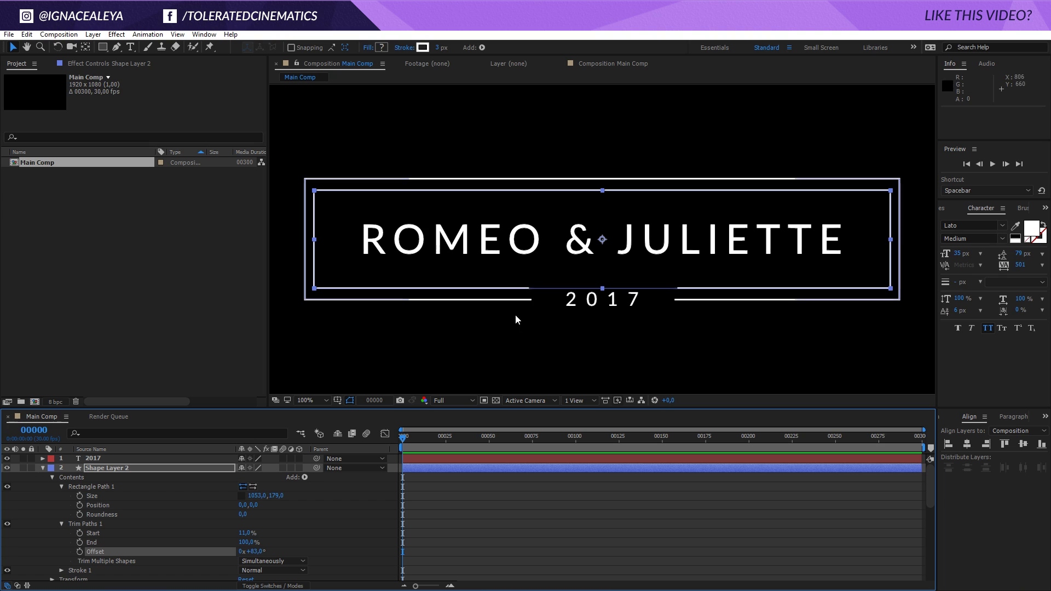
left_click(491, 537)
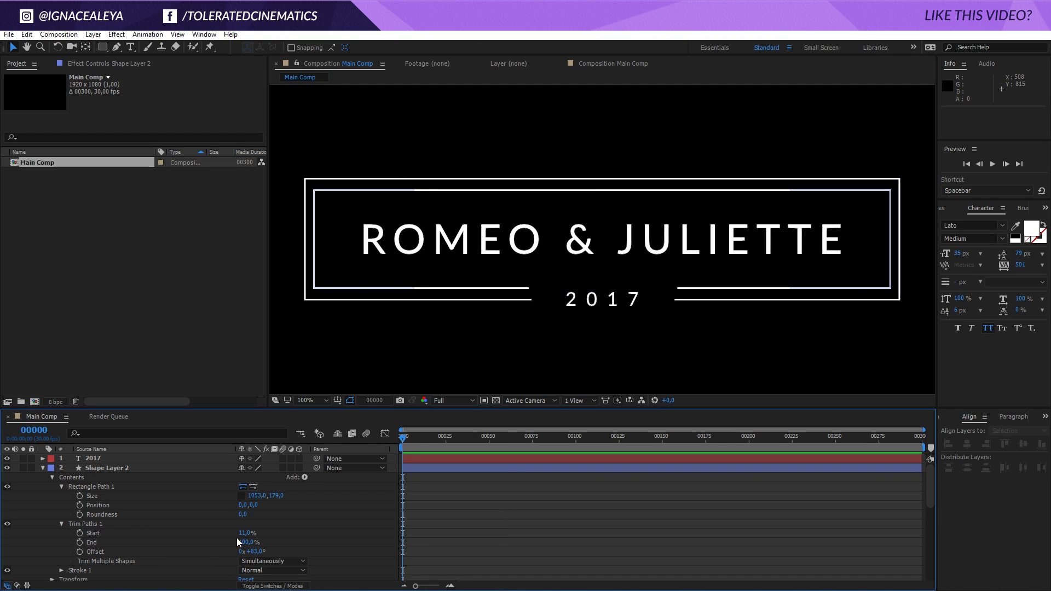
- Nudge the 2017 text up slightly between the frame lines
left_click(42, 469)
left_click(103, 460)
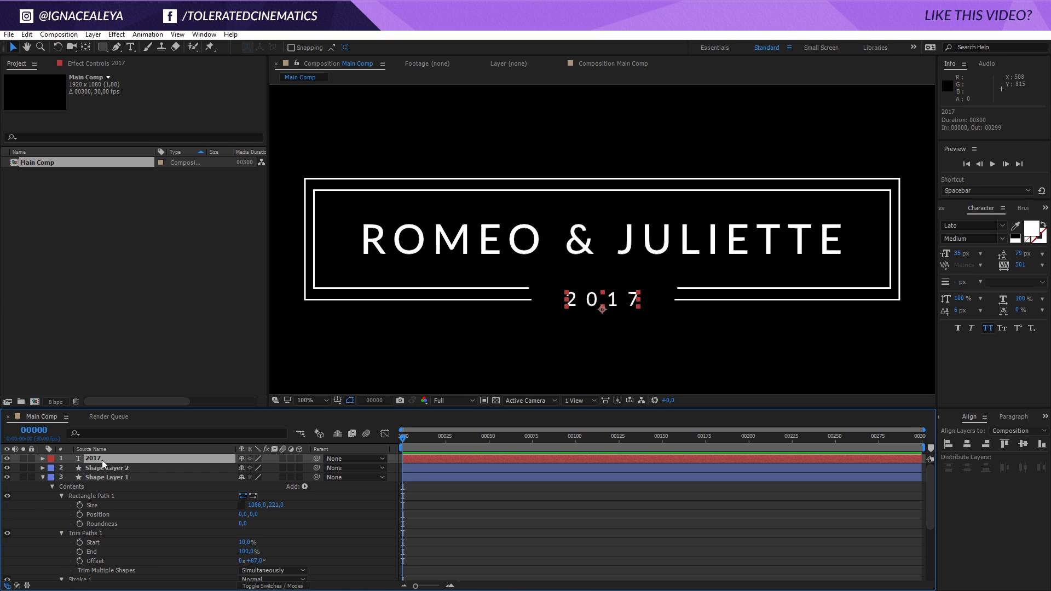
key("Up")
key("Up")
key("Up")
key("Up")
key("Up")
key("Up")
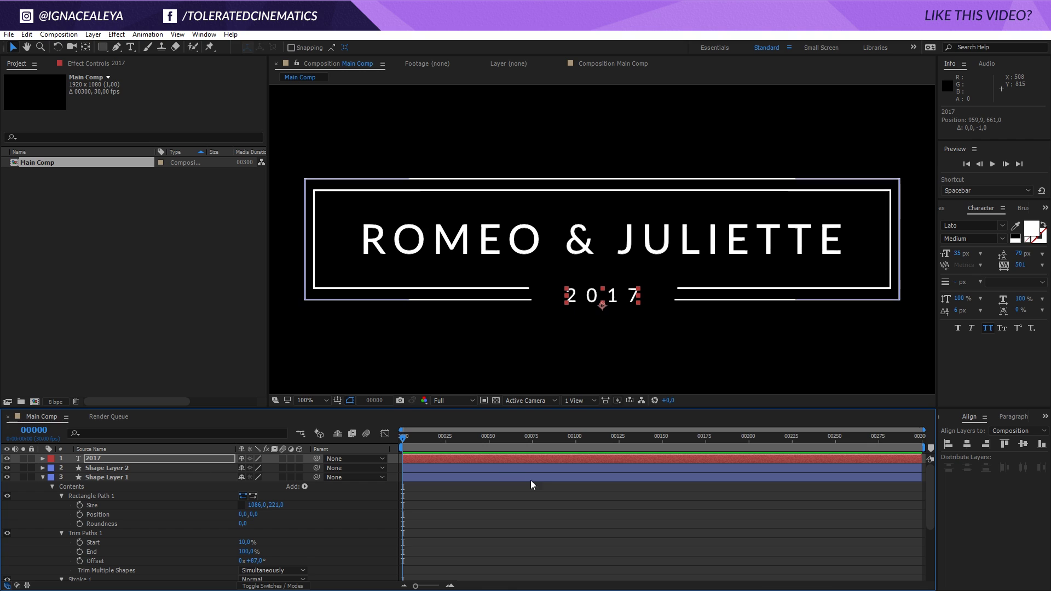
left_click(515, 522)
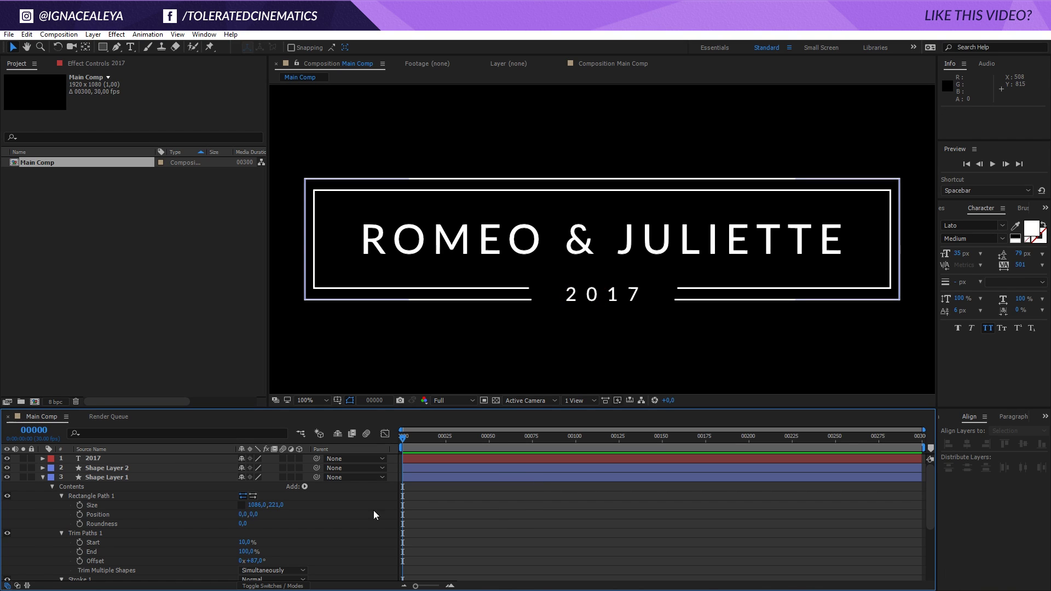
left_click(43, 468)
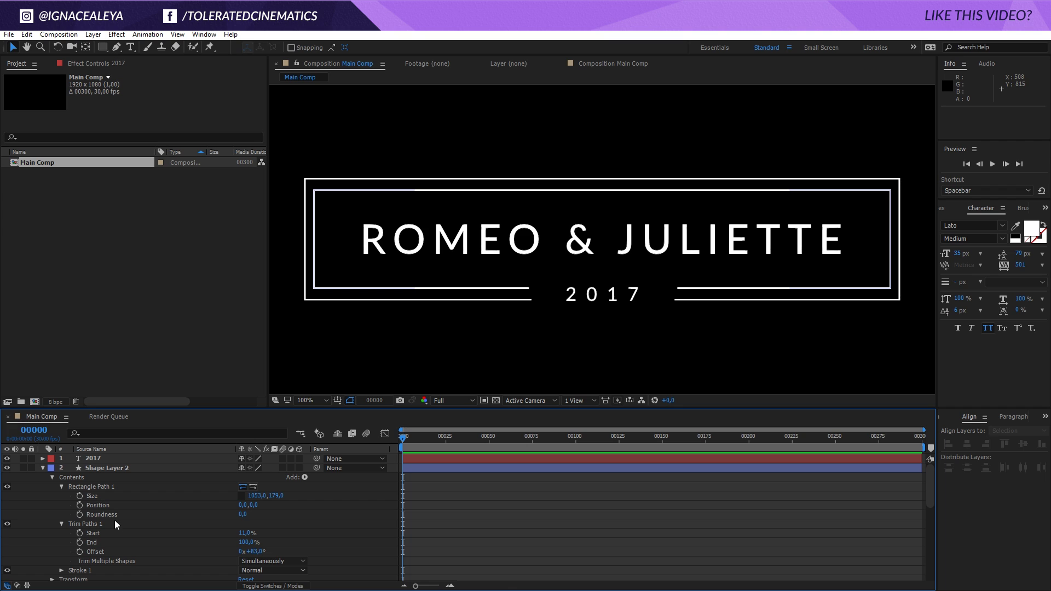
- Add Trim Paths End keyframes at frame 0 on both the inner and outer frames
left_click(79, 543)
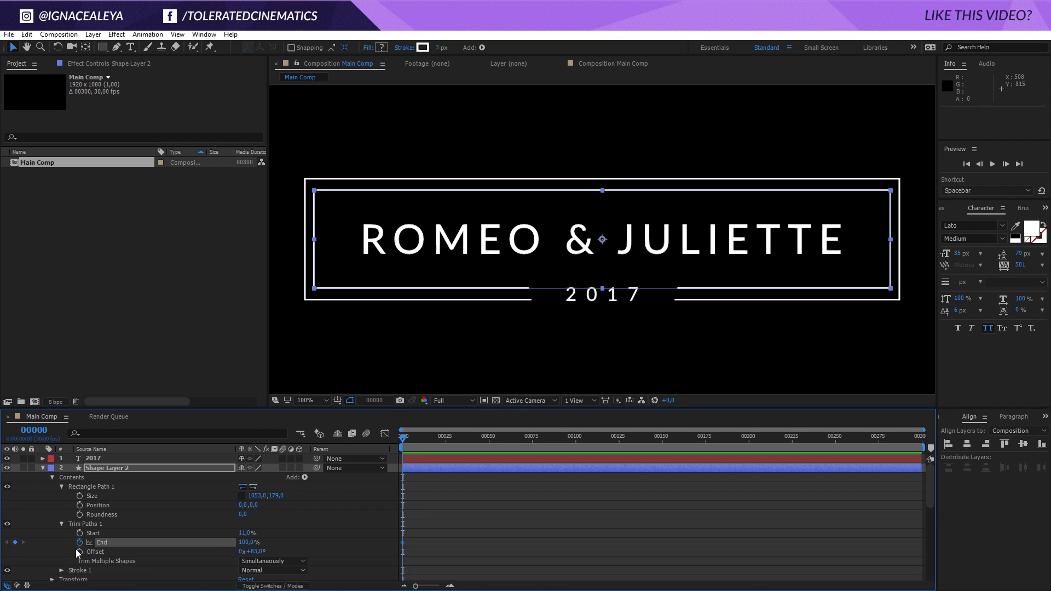
scroll(48, 529, "down", 4)
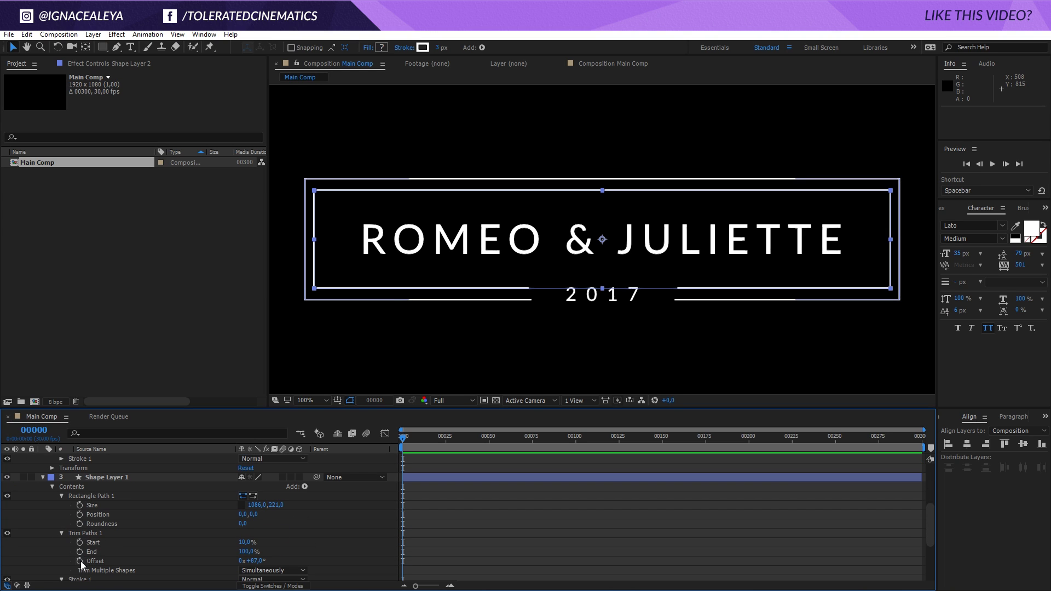
left_click(80, 552)
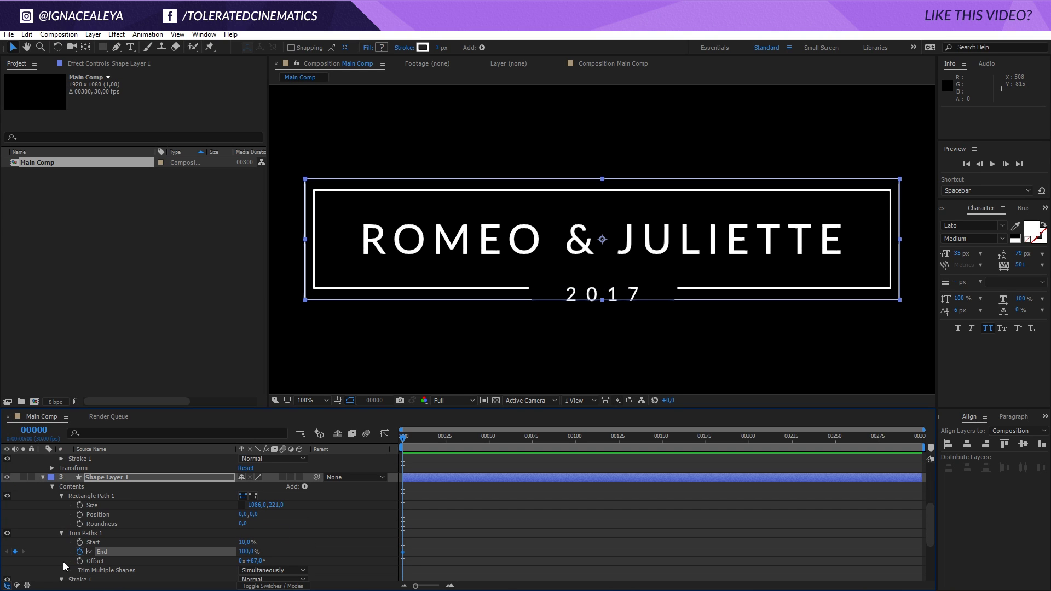
- At frame 60, set each frame's End to its Start value so the outlines trim away
left_click_drag(418, 439, 507, 439)
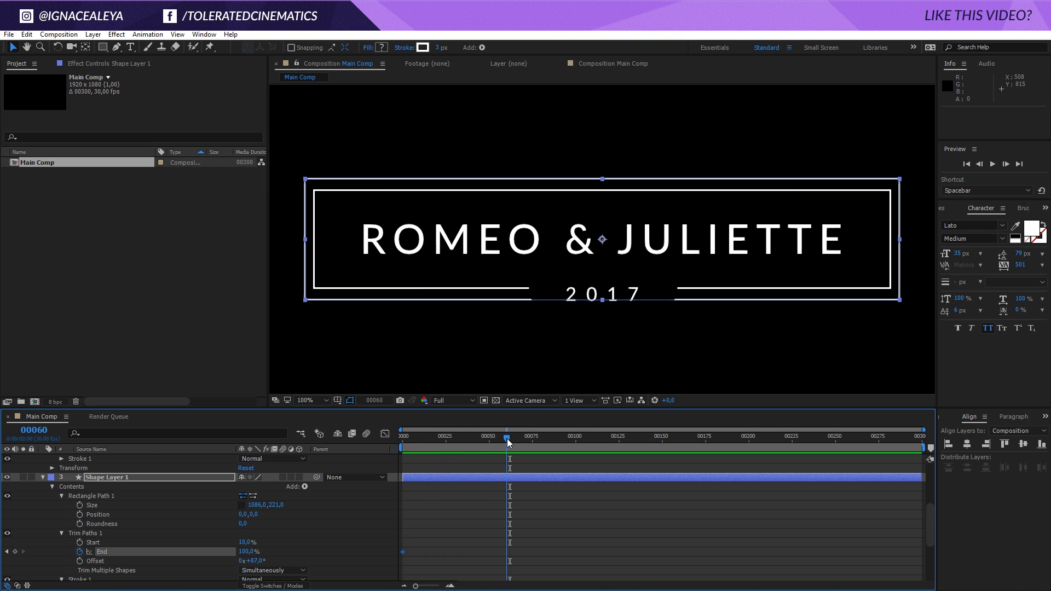
left_click(249, 552)
key("Return")
left_click(288, 524)
scroll(288, 529, "up", 3)
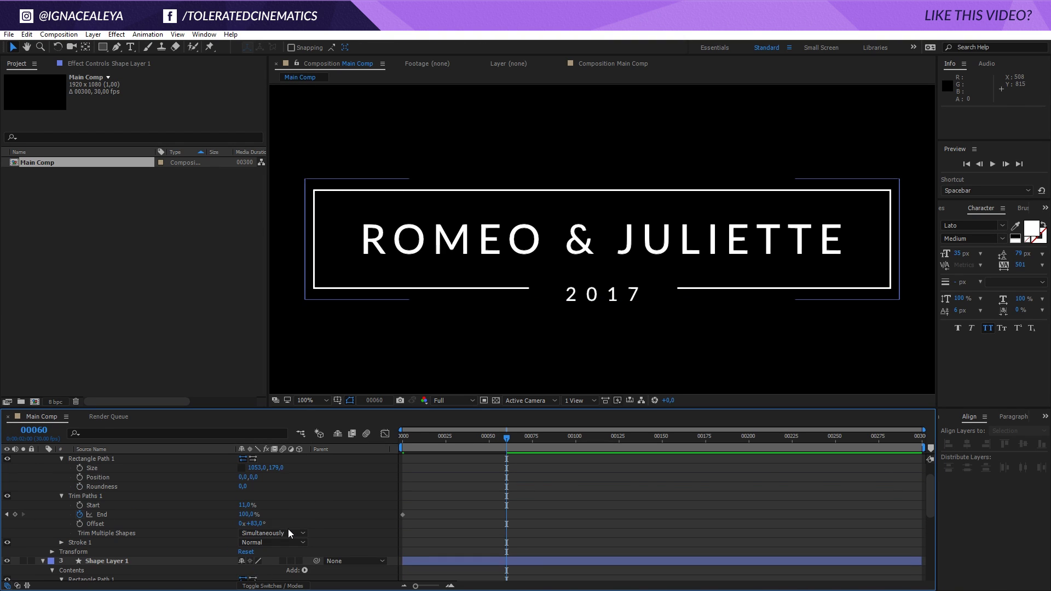
left_click(245, 514)
type("0")
key("Return")
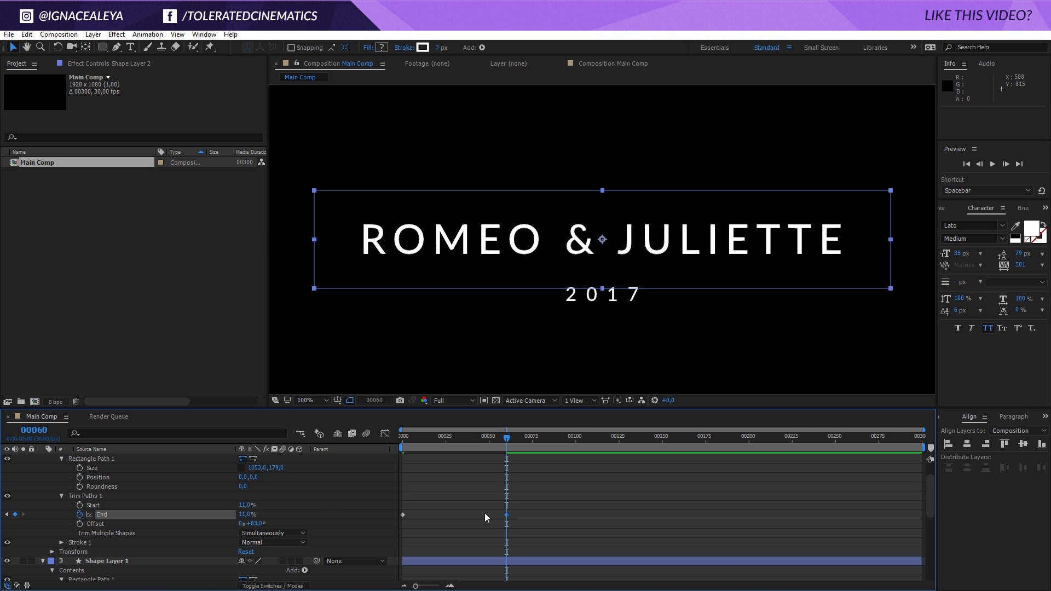
left_click_drag(494, 439, 509, 474)
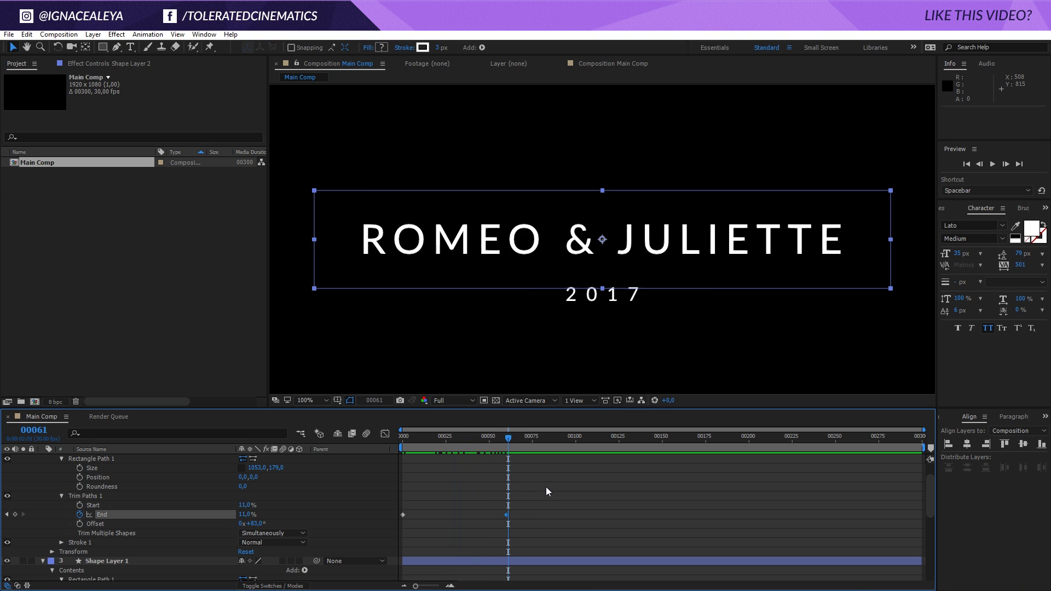
- Time-reverse both frames' End keyframes so the outlines draw on
mouse_move(550, 484)
left_mouse_down()
mouse_move(398, 561)
mouse_move(404, 528)
mouse_move(395, 527)
mouse_move(394, 574)
mouse_move(406, 516)
left_mouse_up()
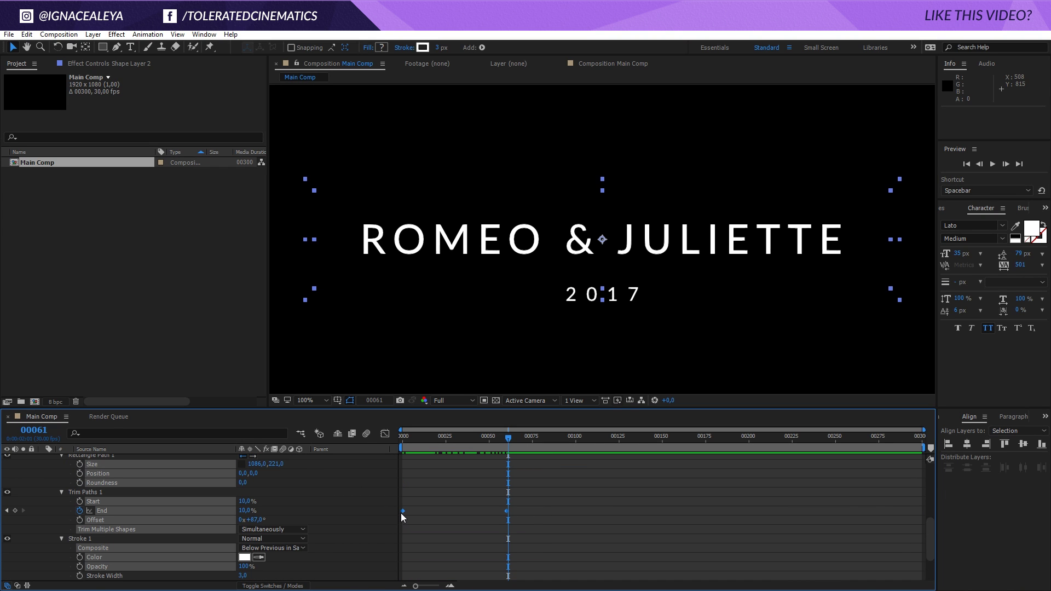
right_click(403, 512)
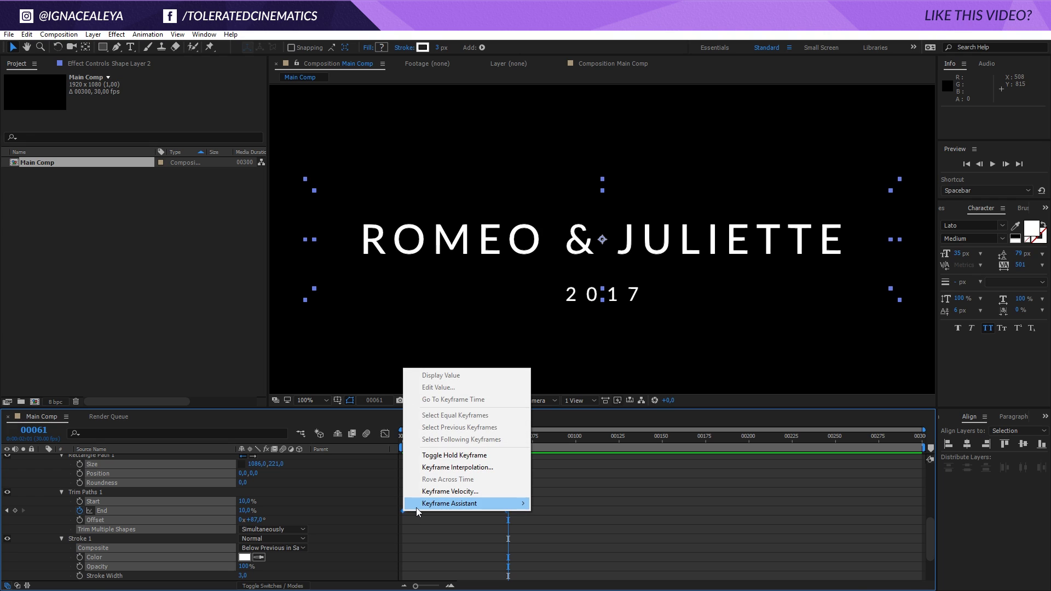
mouse_move(416, 508)
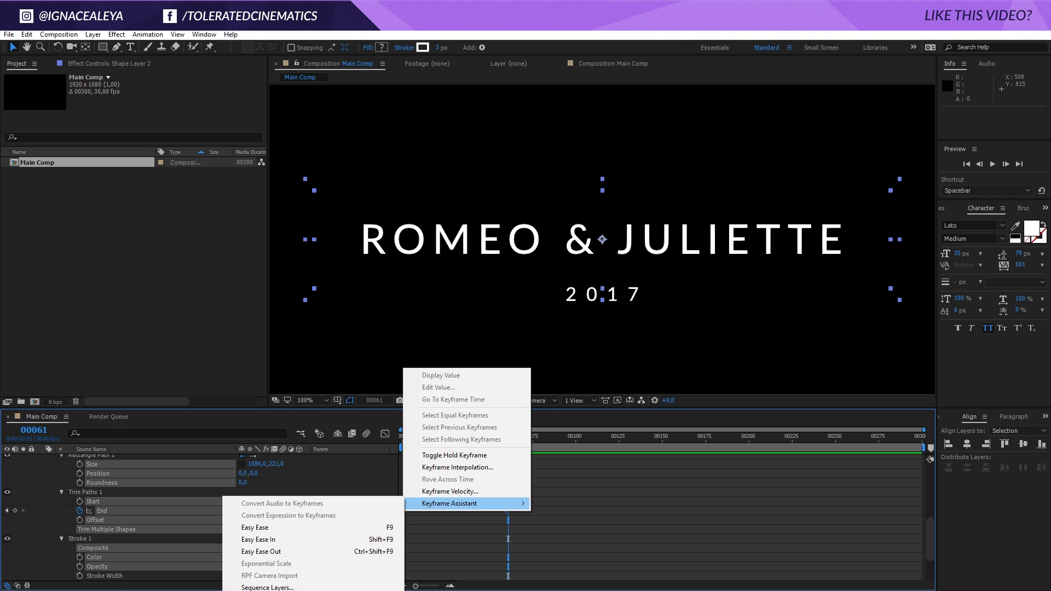
left_click(297, 540)
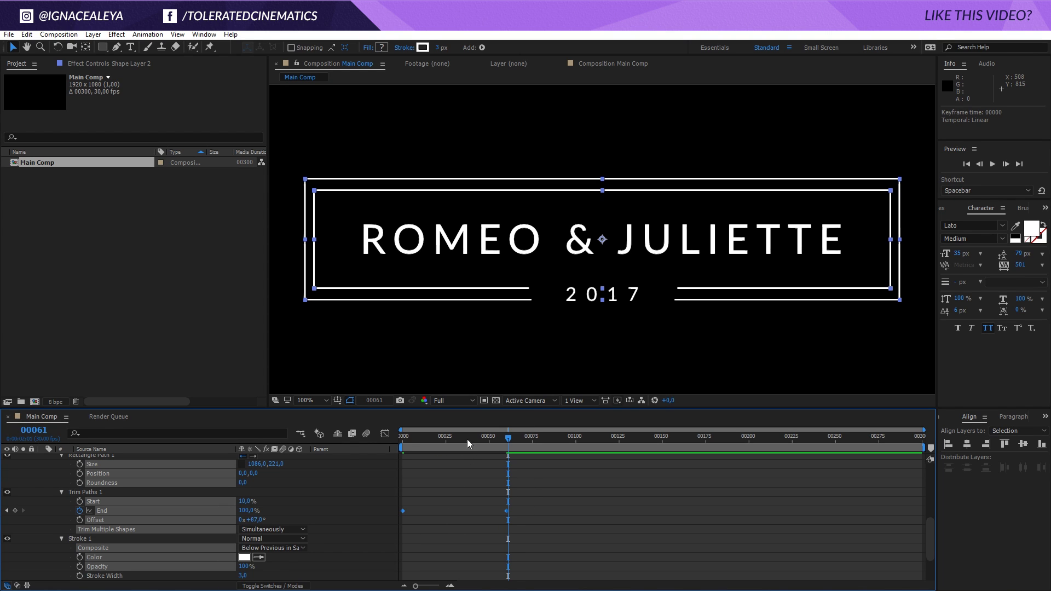
key("Home")
key("space")
- Apply Easy Ease to the End keyframes and scrub to preview the draw-on
left_click(514, 504)
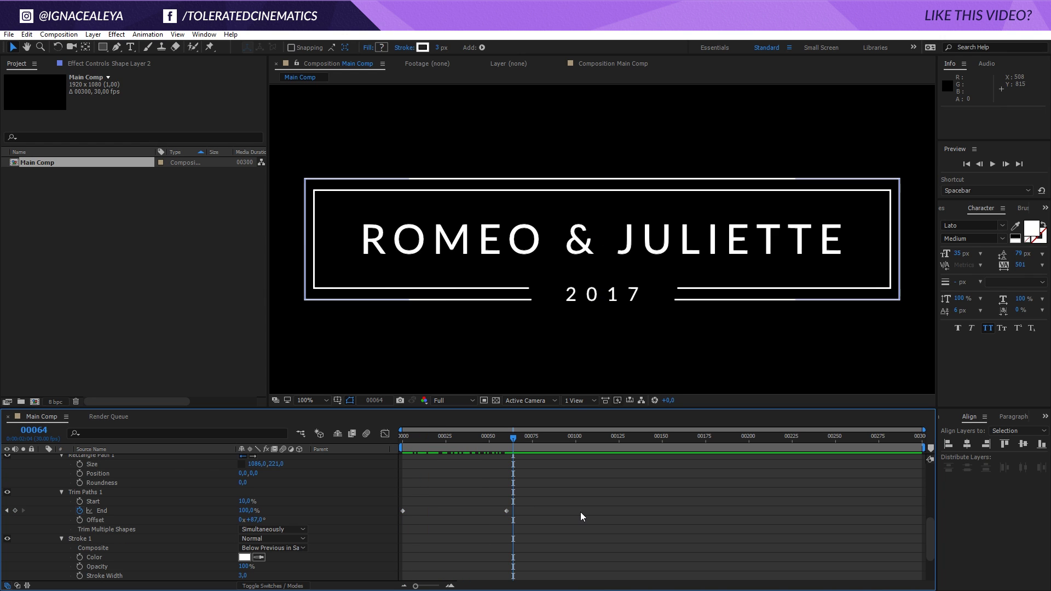
scroll(542, 526, "up", 5)
left_click_drag(517, 501, 386, 484)
scroll(433, 465, "down", 1)
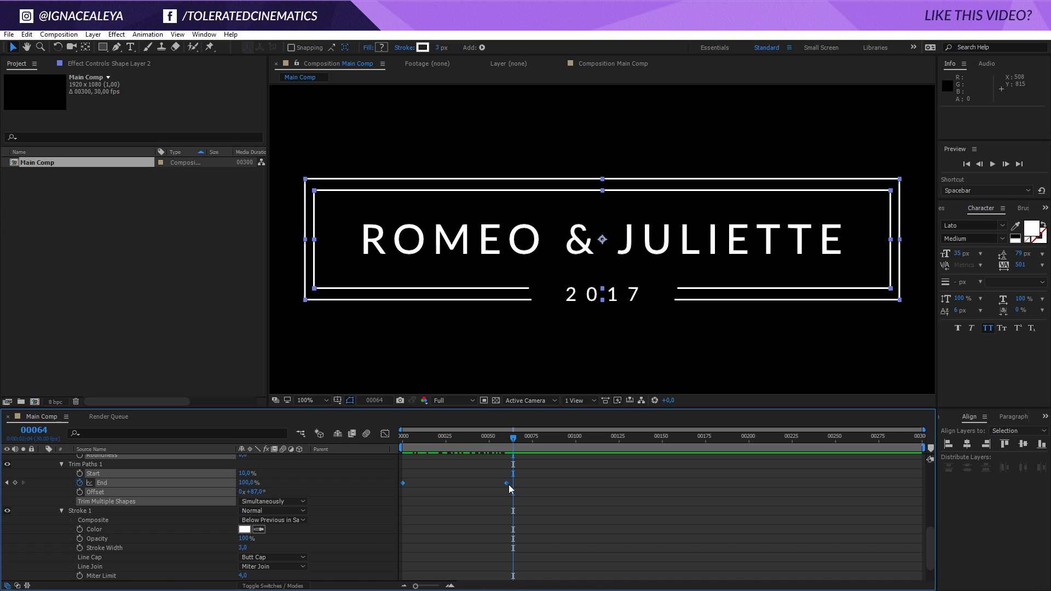
right_click(507, 483)
mouse_move(530, 476)
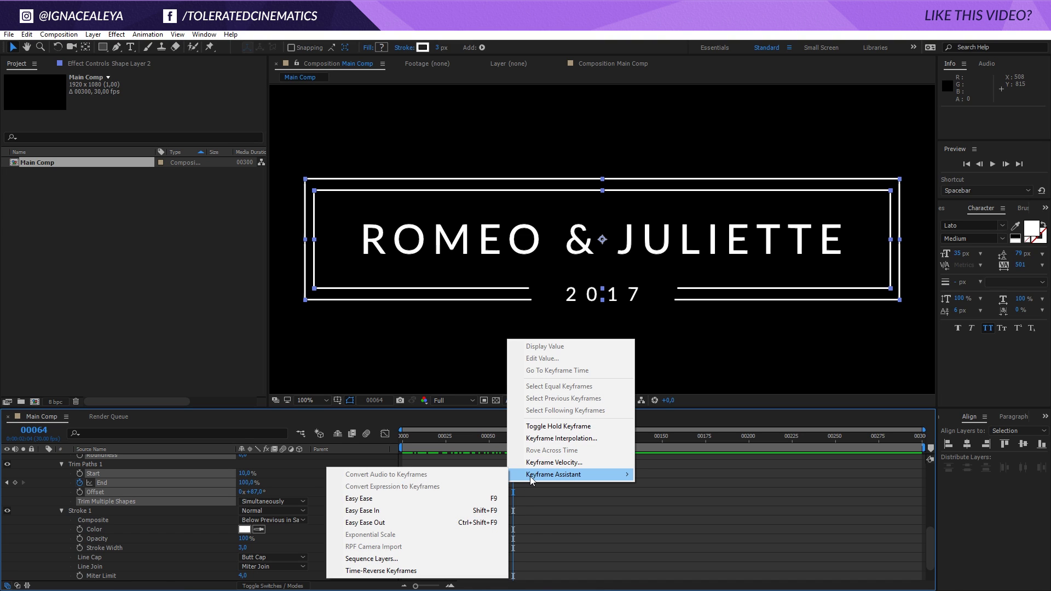
left_click(365, 500)
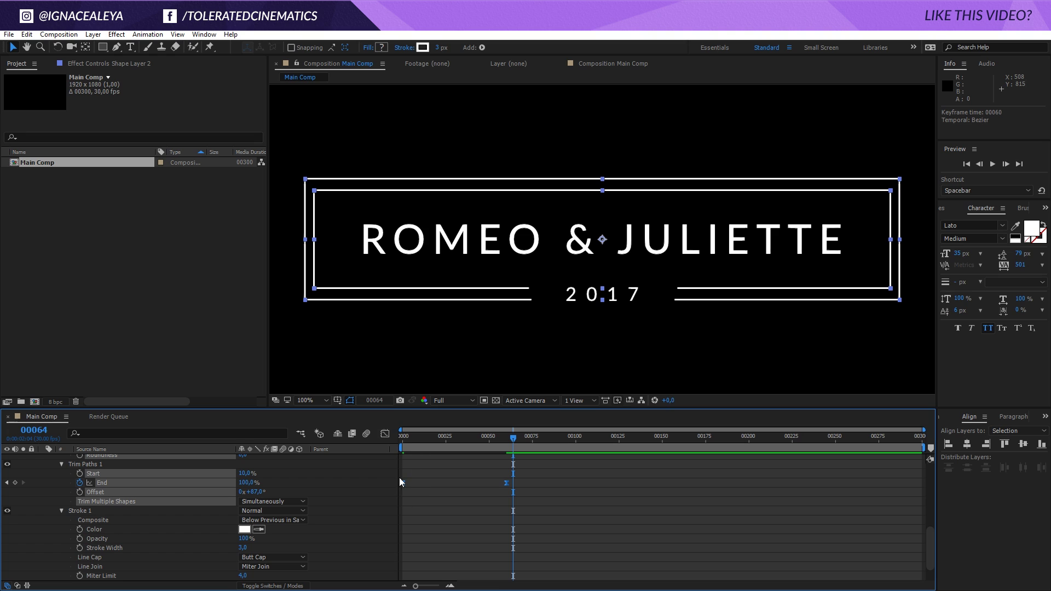
mouse_move(408, 439)
left_mouse_down()
mouse_move(393, 443)
mouse_move(503, 497)
mouse_move(452, 482)
left_mouse_up()
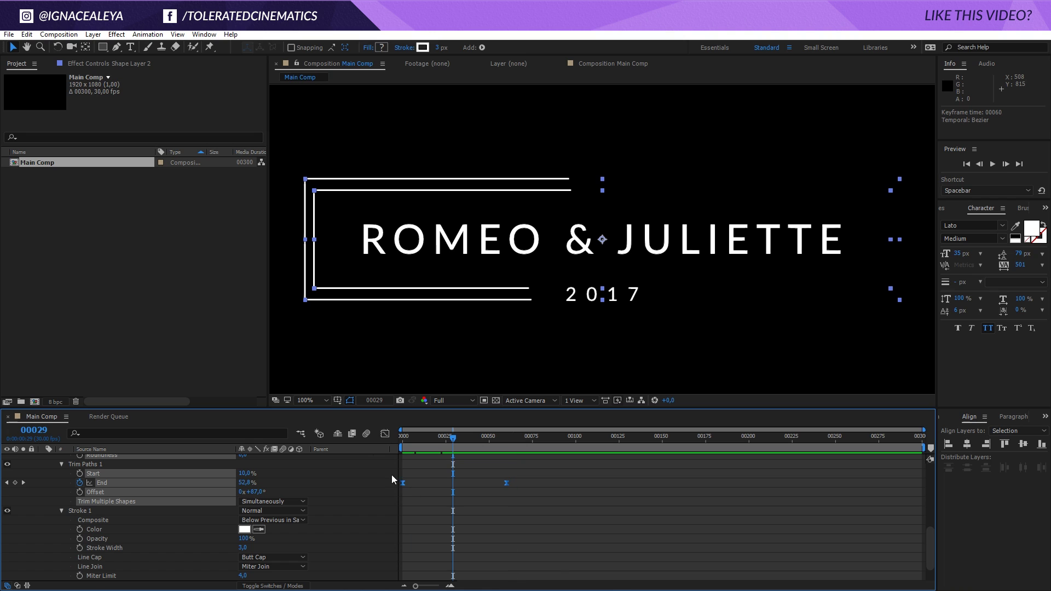
- In the Graph Editor, sharpen the End keyframes' ease into a steep peaked speed curve
left_click(385, 435)
left_click(552, 575)
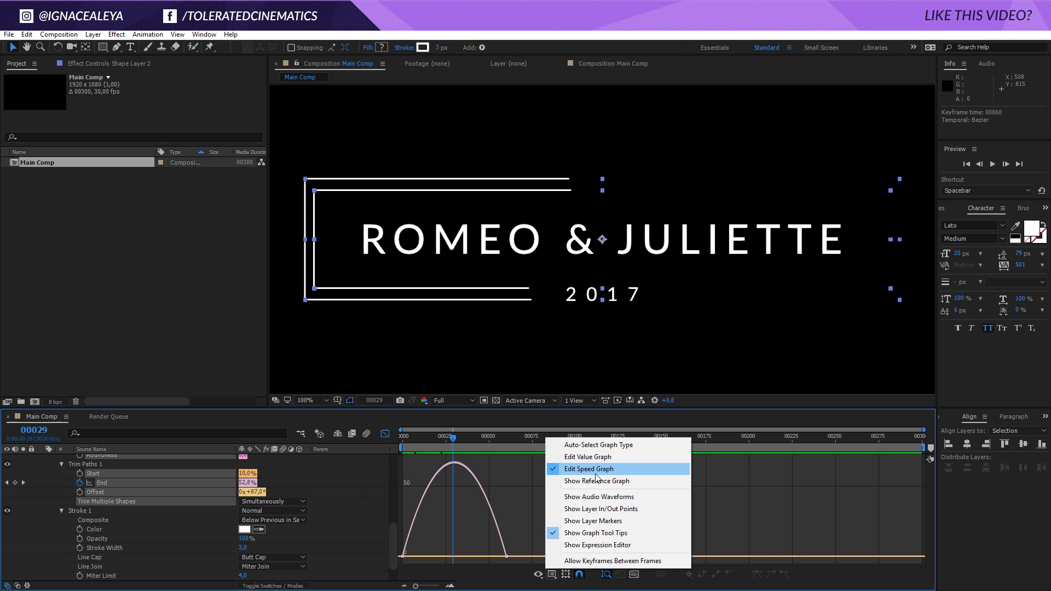
left_click(518, 543)
left_click(505, 557)
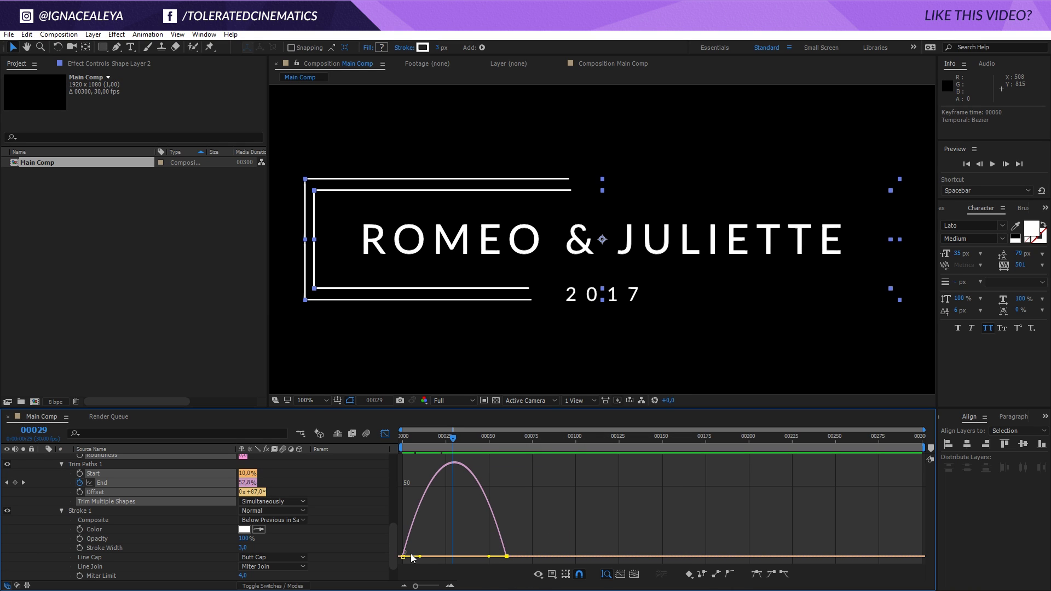
left_click_drag(554, 547, 470, 558)
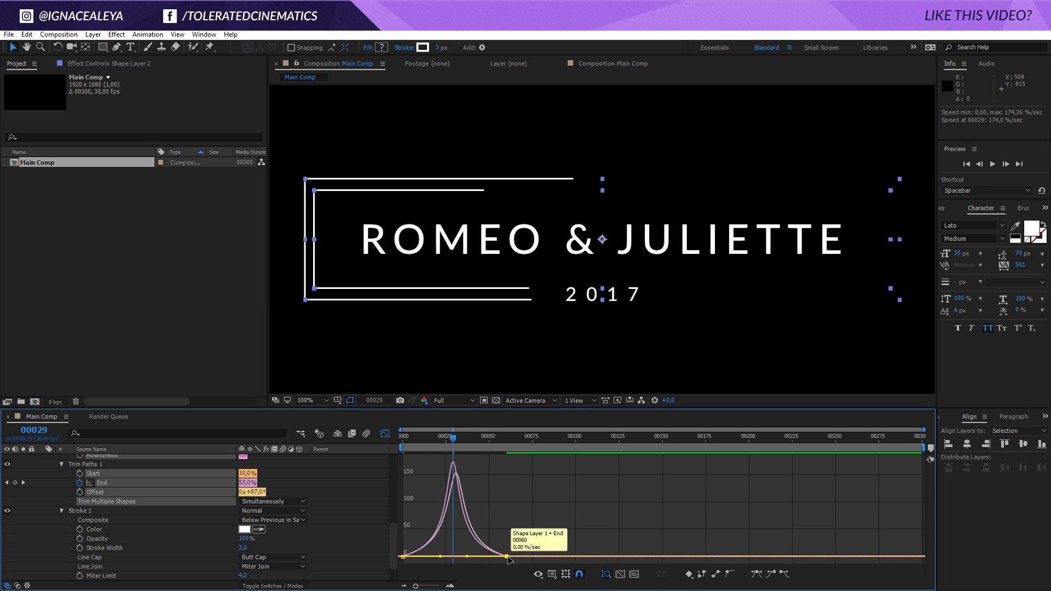
key("ctrl+z")
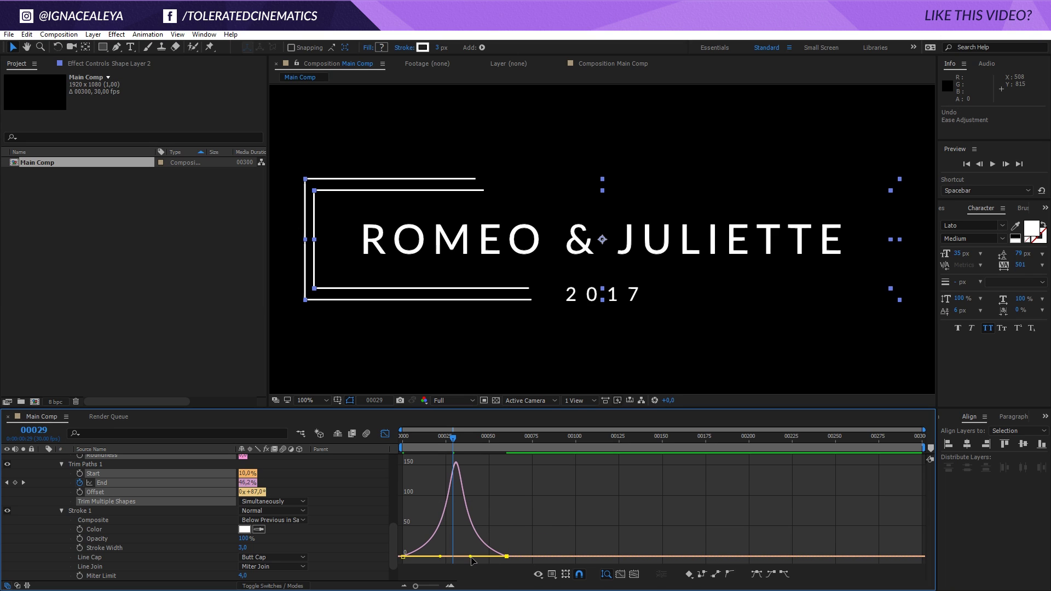
left_click_drag(471, 557, 468, 560)
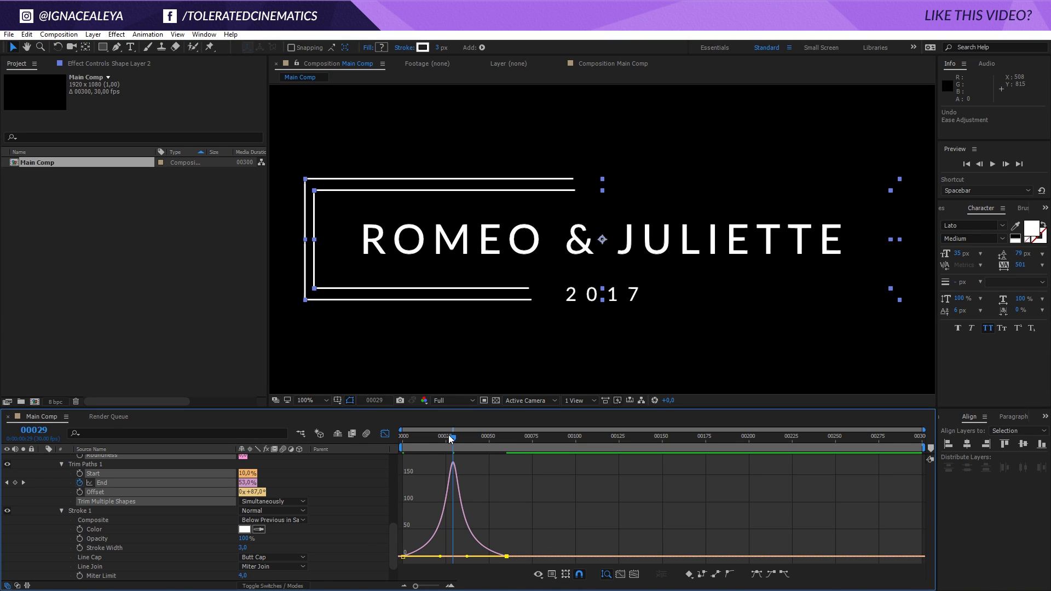
- Set the preview range to end at frame 85 and play the title animation
key("Home")
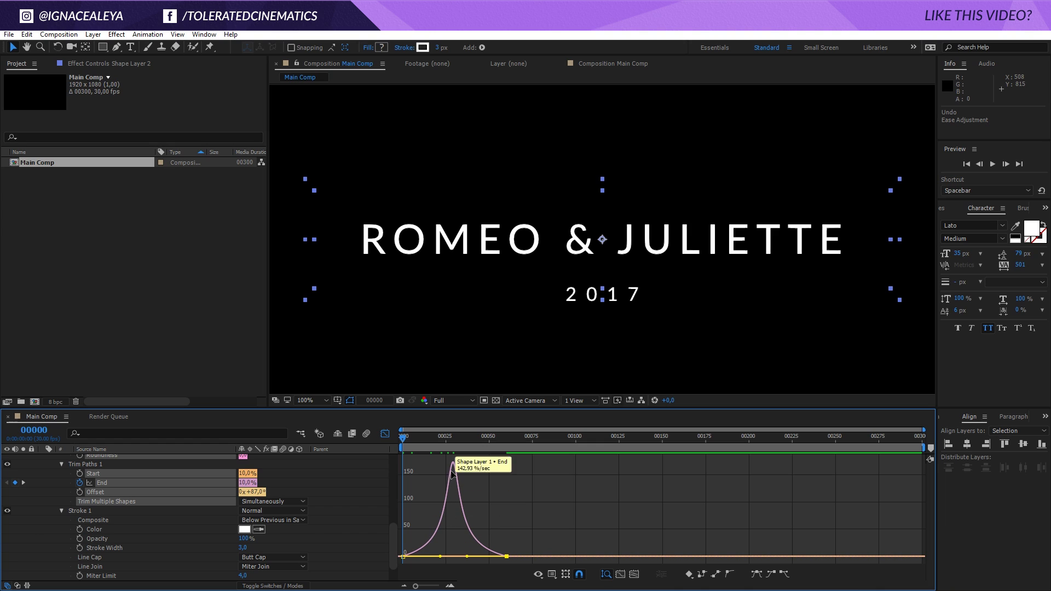
left_click(536, 529)
left_click_drag(509, 438, 550, 438)
key("n")
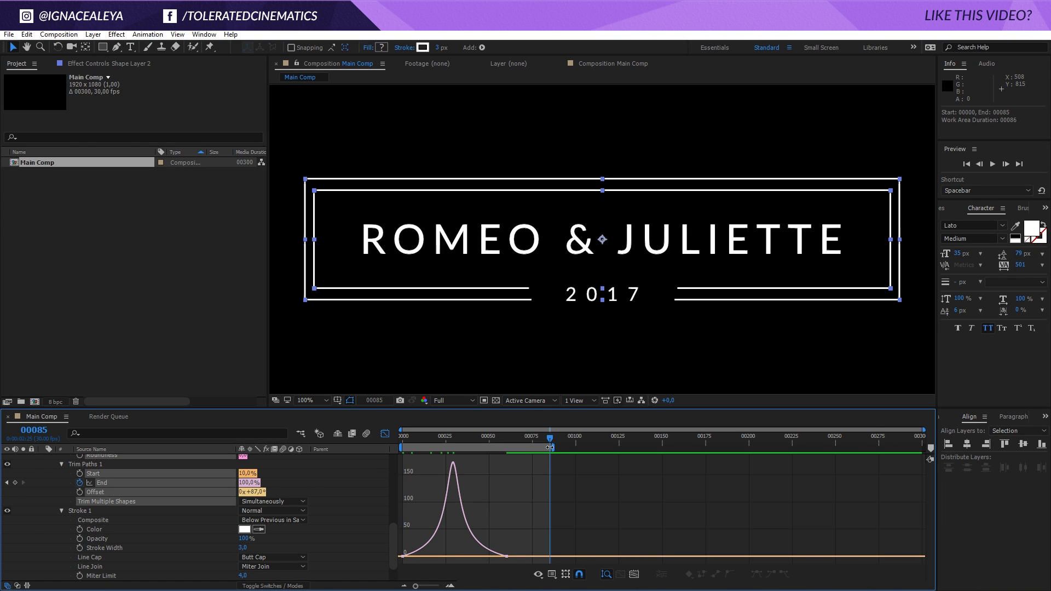
key("space")
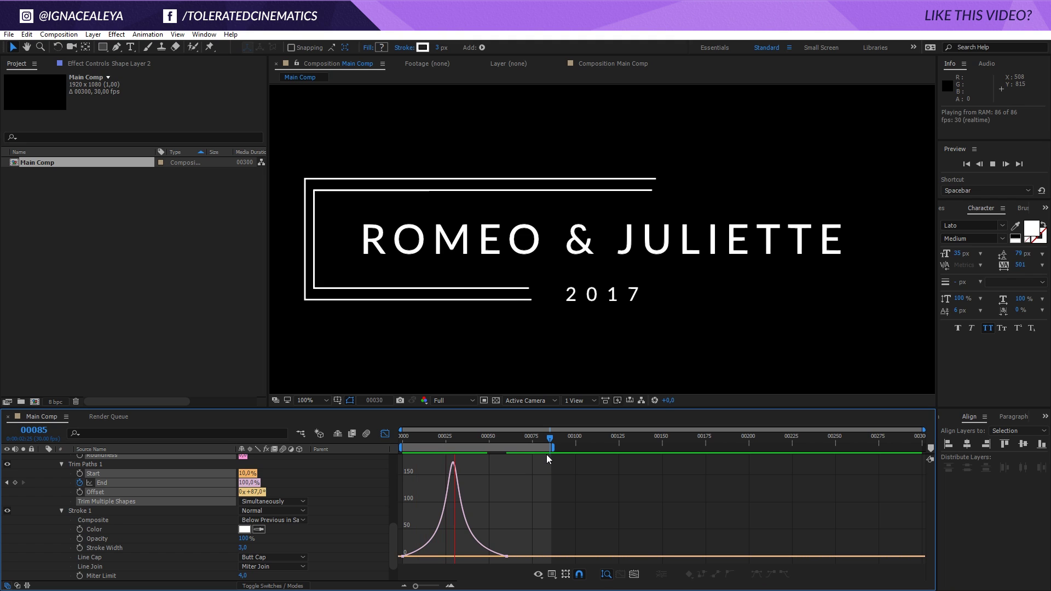
left_click(499, 437)
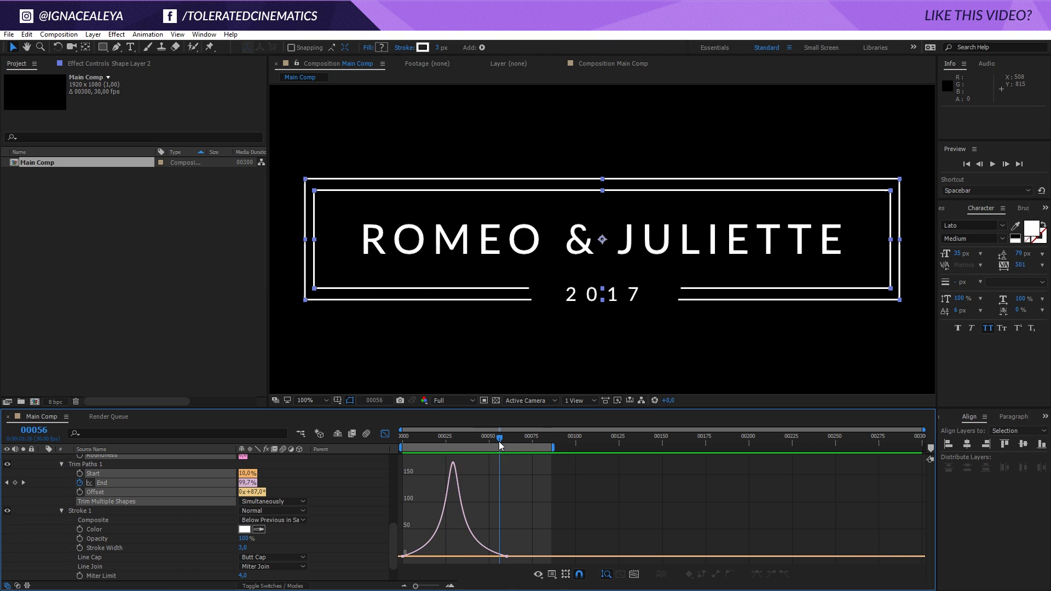
- Retime Shape Layer 1's Trim Paths End keyframe to around frame 56 and preview the animation
key("u")
key("u")
left_click(43, 477)
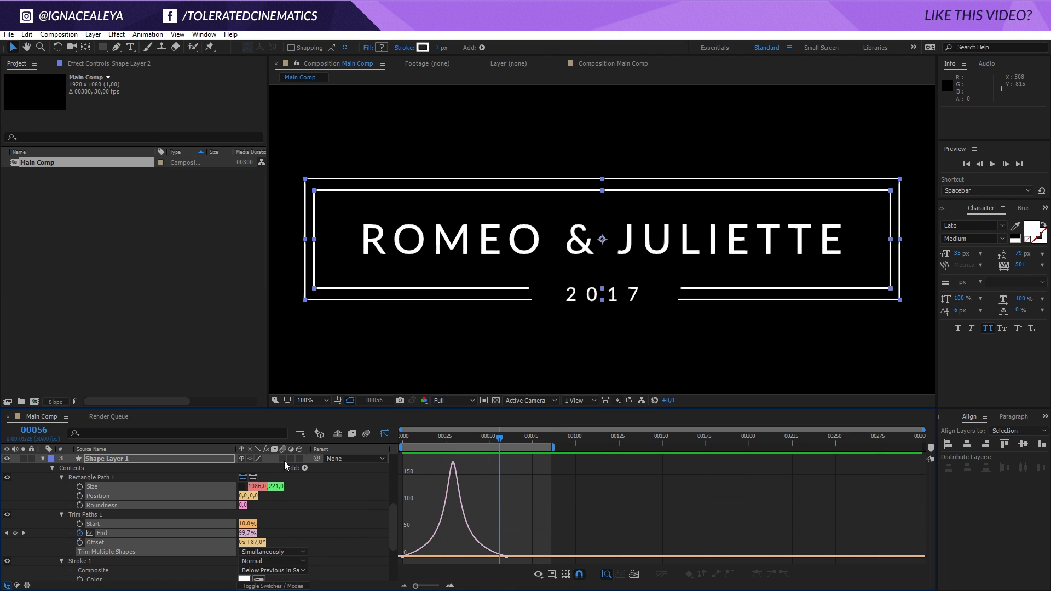
left_click(386, 434)
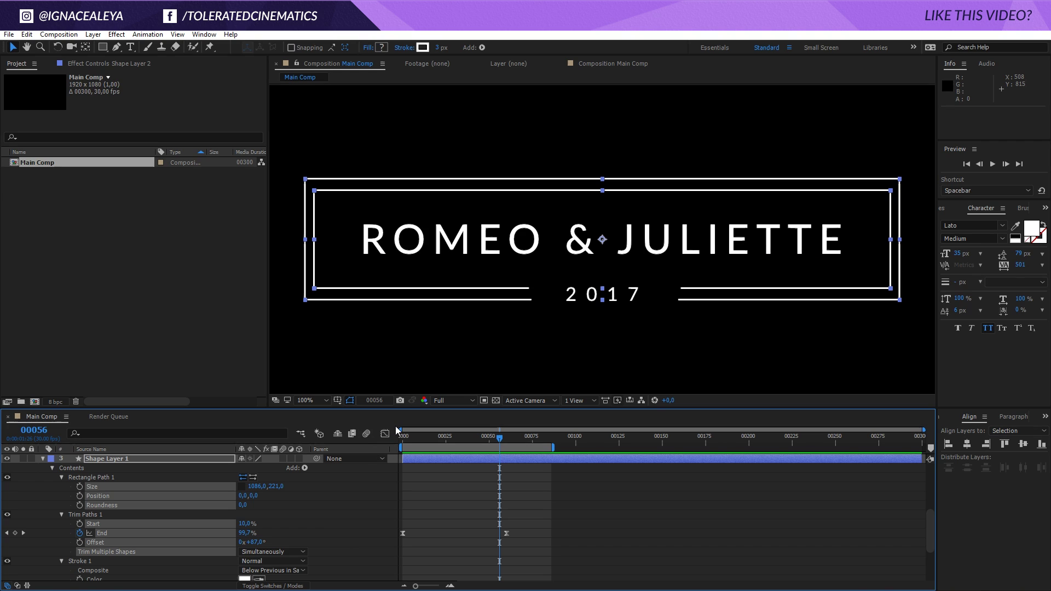
left_click_drag(507, 537, 483, 540)
left_click(520, 518)
key("space")
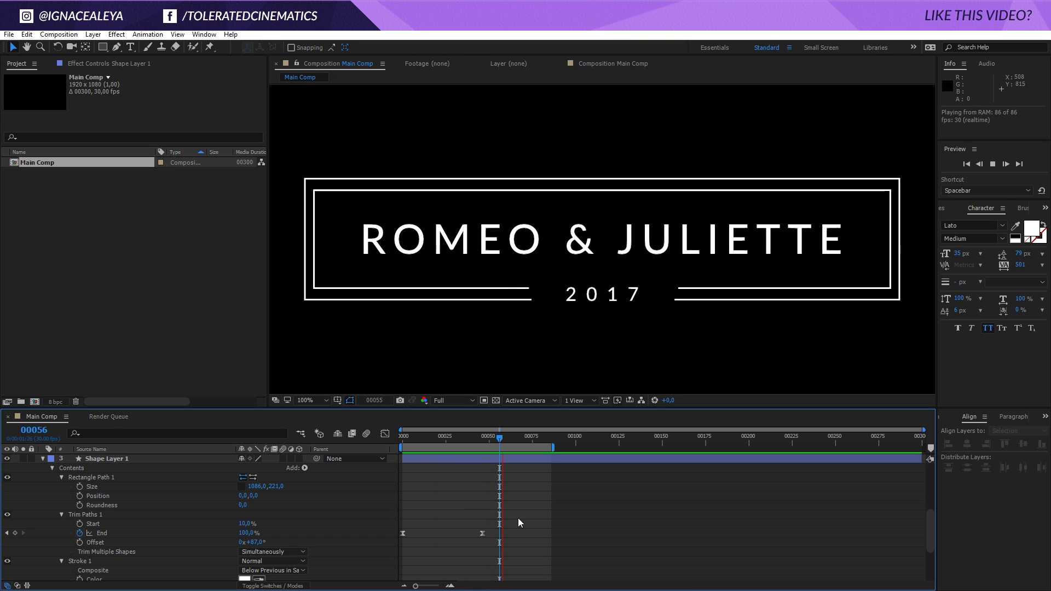
left_click_drag(482, 533, 506, 534)
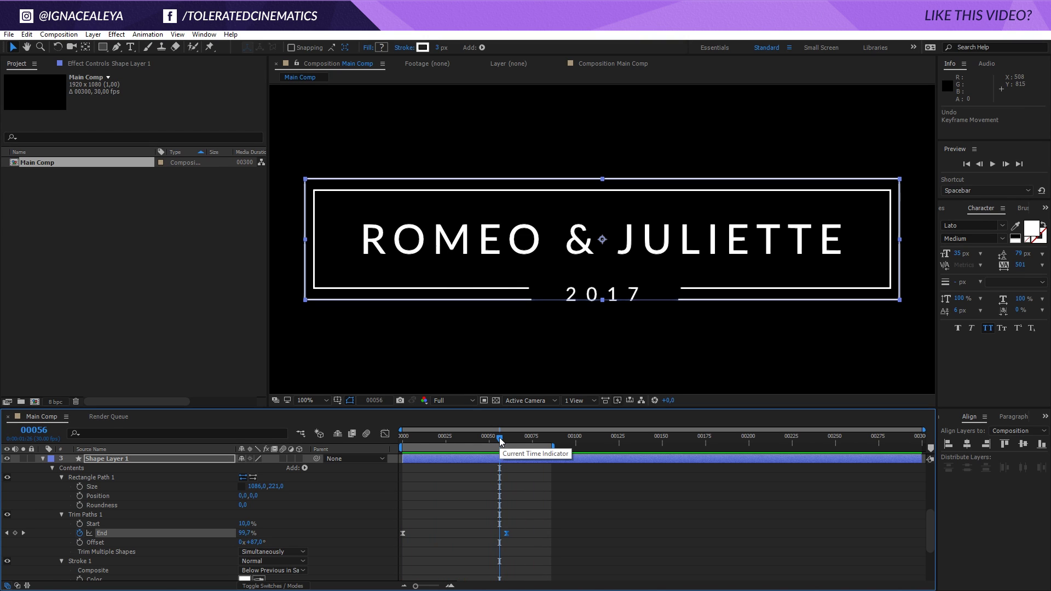
- Pre-compose Shape Layer 1 and Shape Layer 2 into a composition named 'Title shape'
left_click(41, 460)
scroll(40, 471, "up", 3)
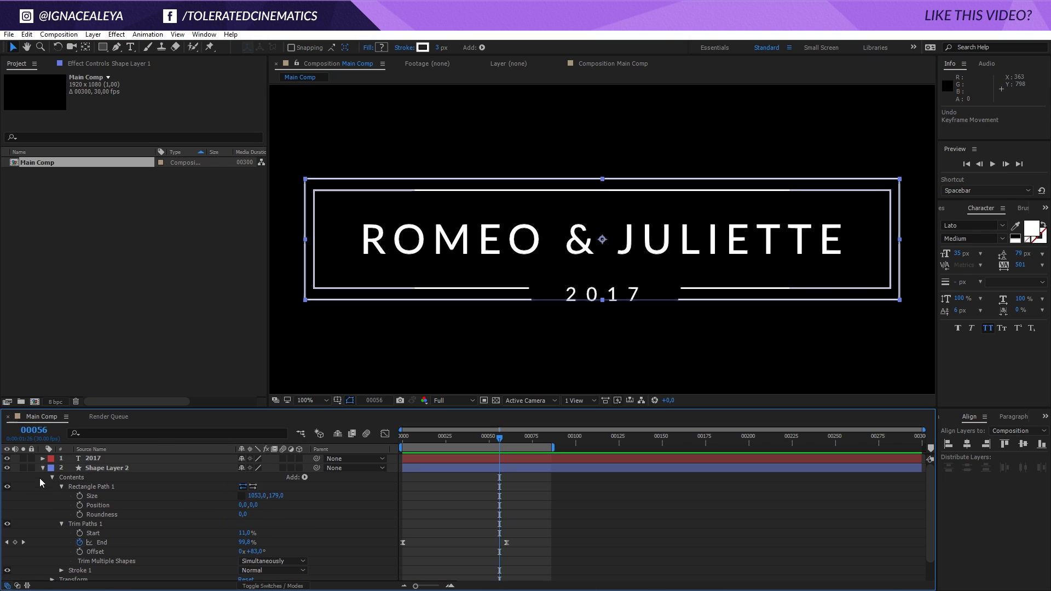
left_click(43, 468)
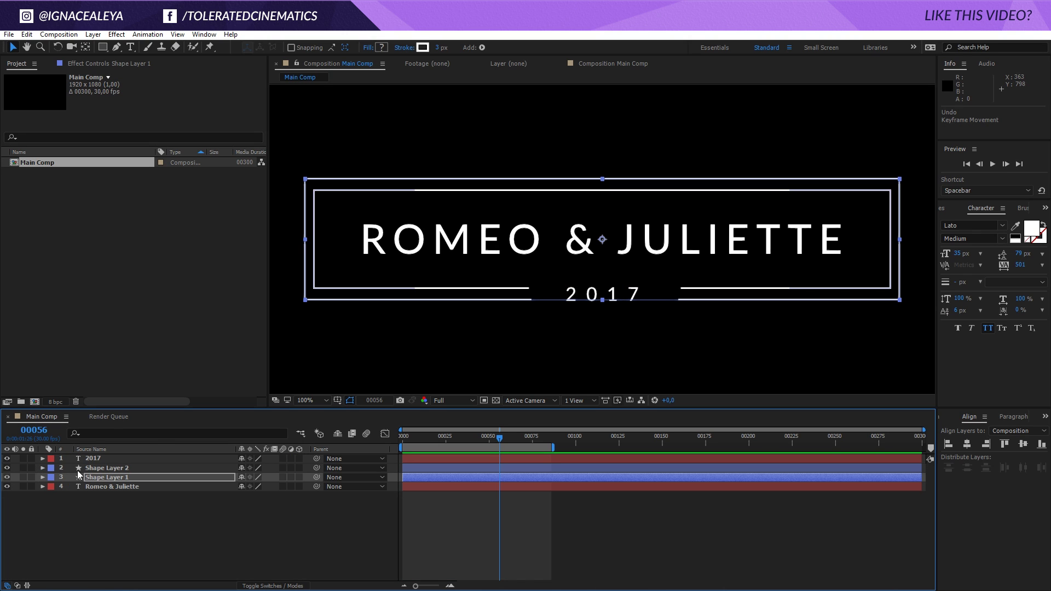
left_click(107, 468)
left_click(105, 478, "shift")
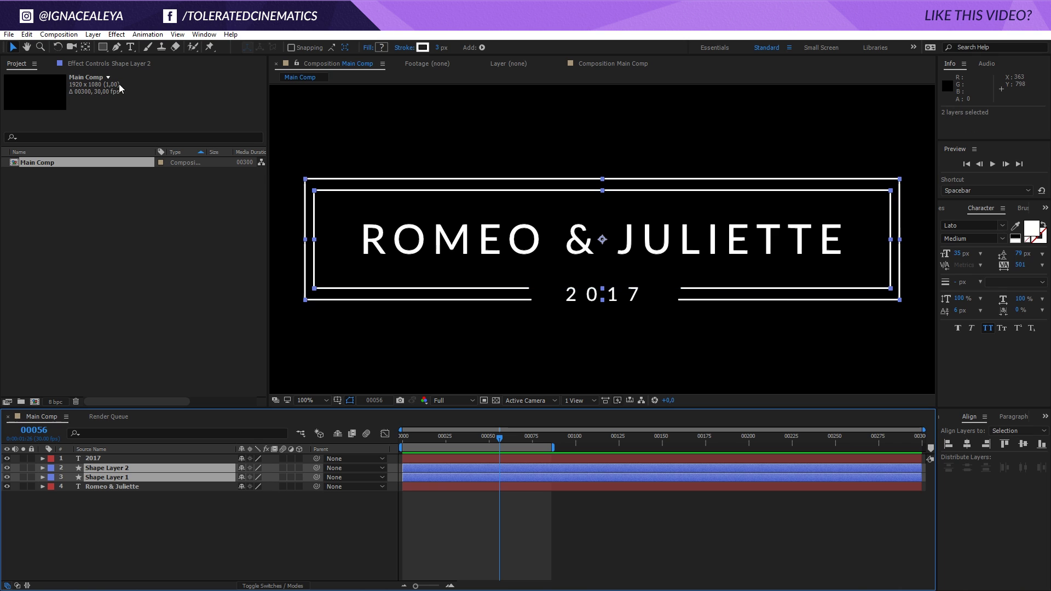
left_click(93, 34)
left_click(48, 444)
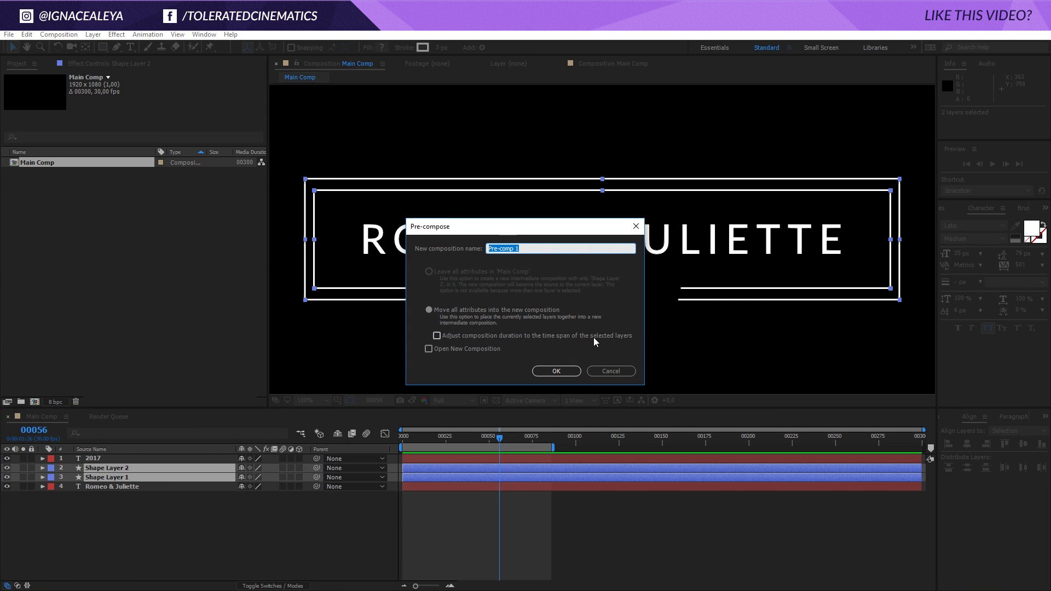
type("Title shape")
left_click(551, 375)
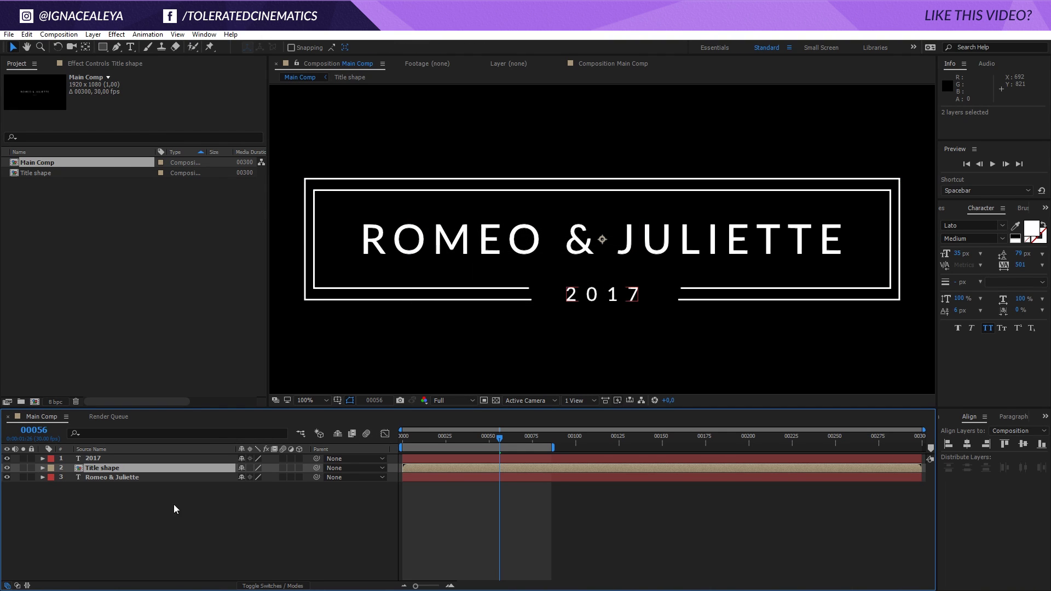
- Make the Title shape layer 3D and add a 50mm camera
left_click(299, 468)
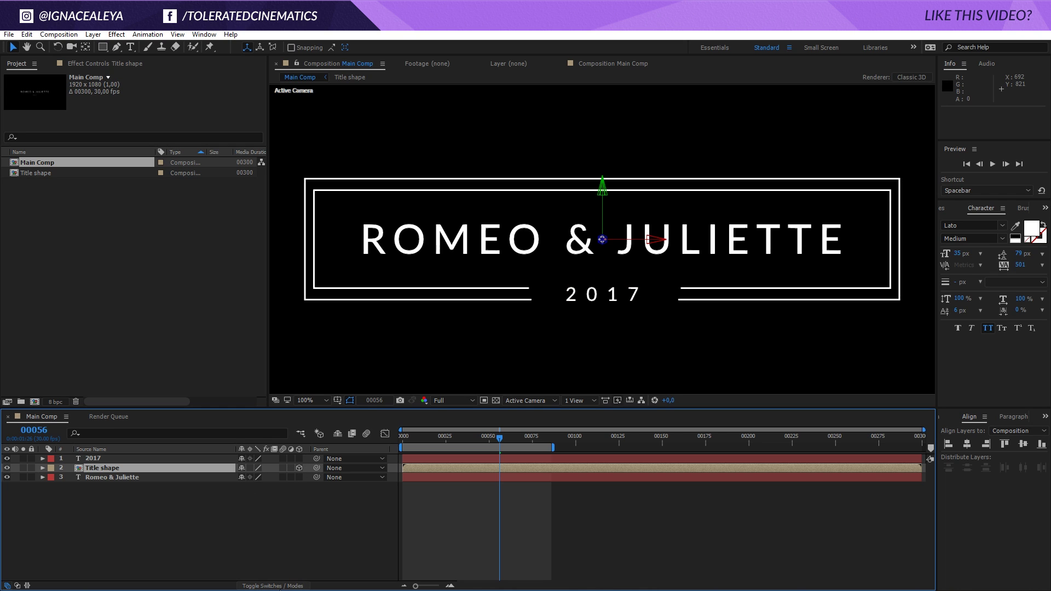
left_click(274, 586)
right_click(193, 548)
mouse_move(264, 450)
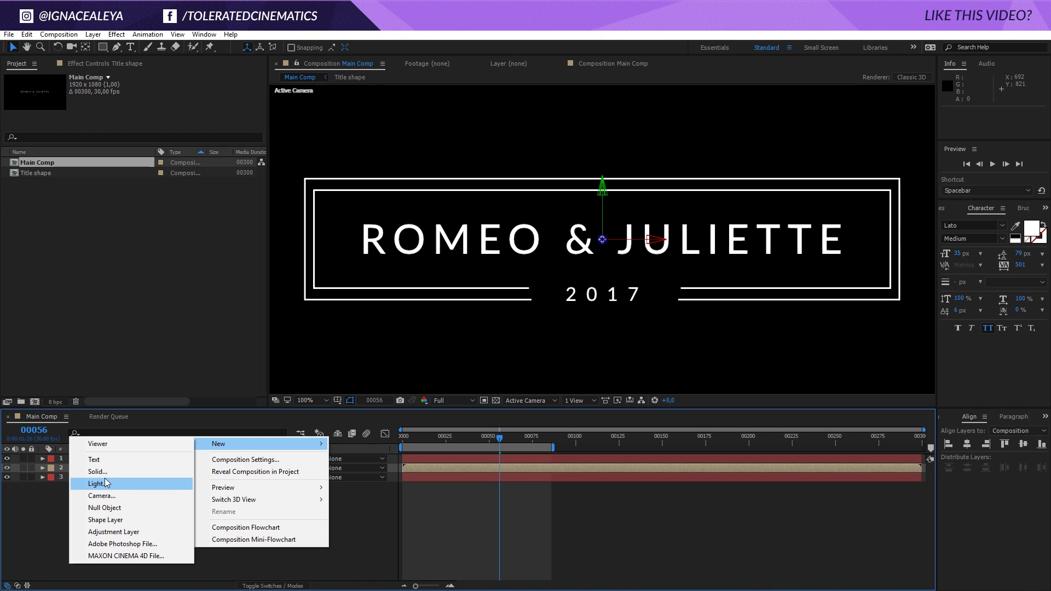
left_click(120, 496)
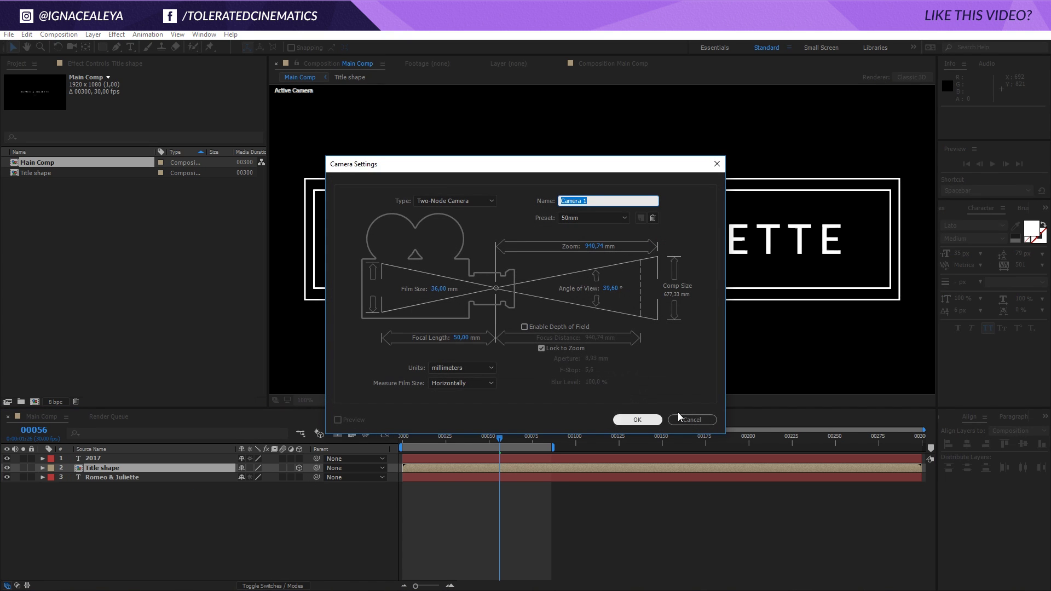
left_click(630, 419)
- Add a black 1920x1080 solid layer named 'Particles'
right_click(161, 520)
mouse_move(172, 426)
left_click(66, 458)
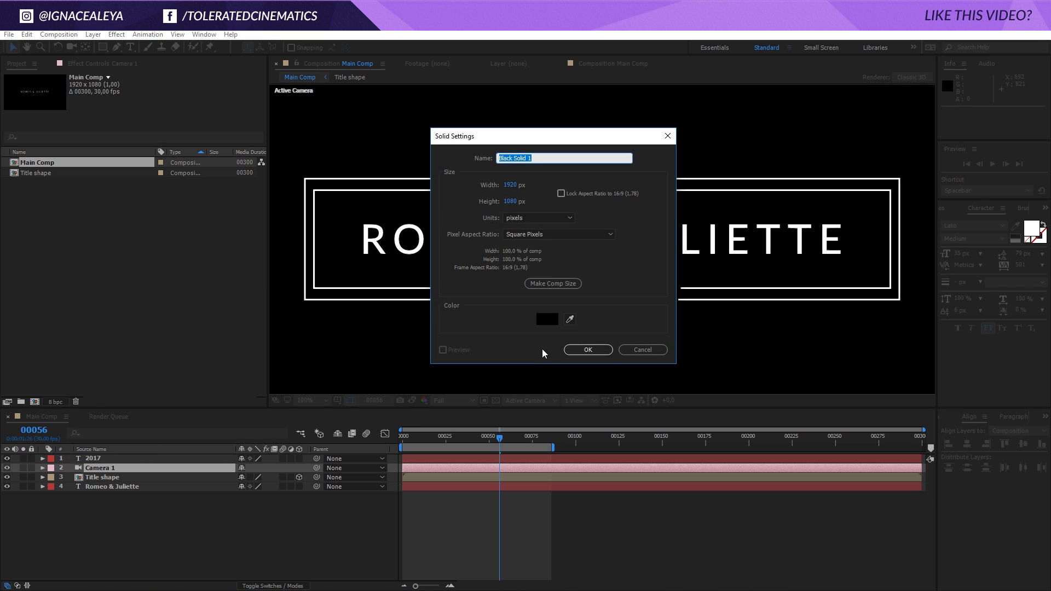
type("Particles")
key("Return")
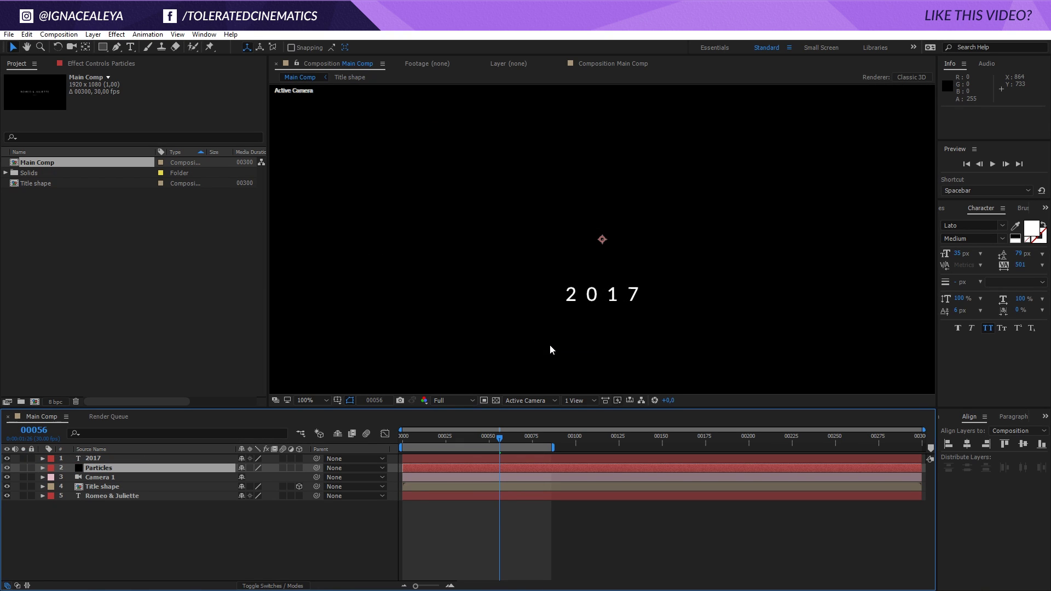
left_click(116, 33)
- Apply Trapcode Particular to Particles with a Layer emitter using the Title shape layer
mouse_move(65, 424)
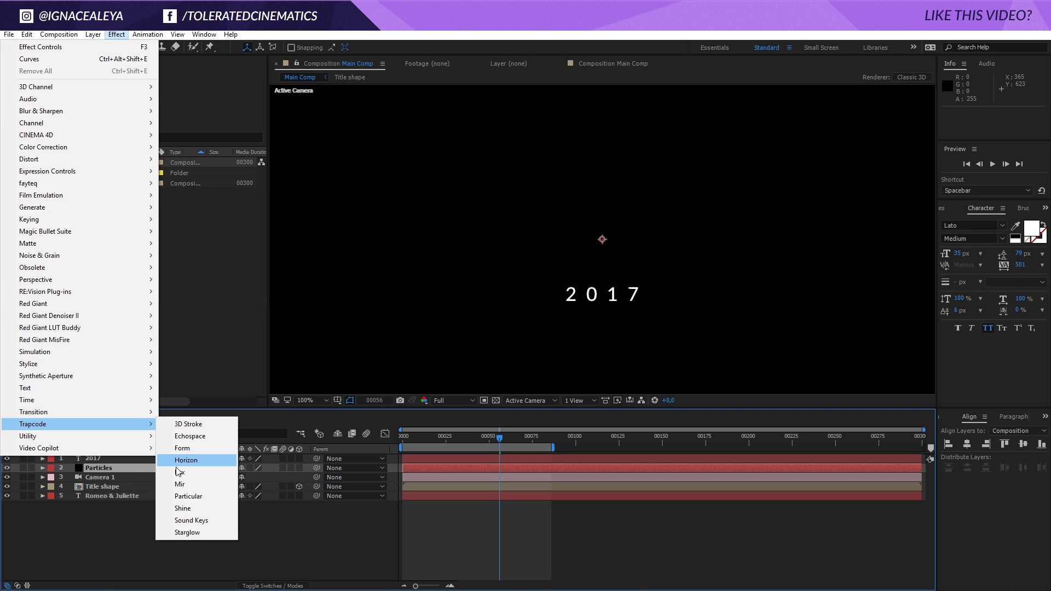
left_click(189, 497)
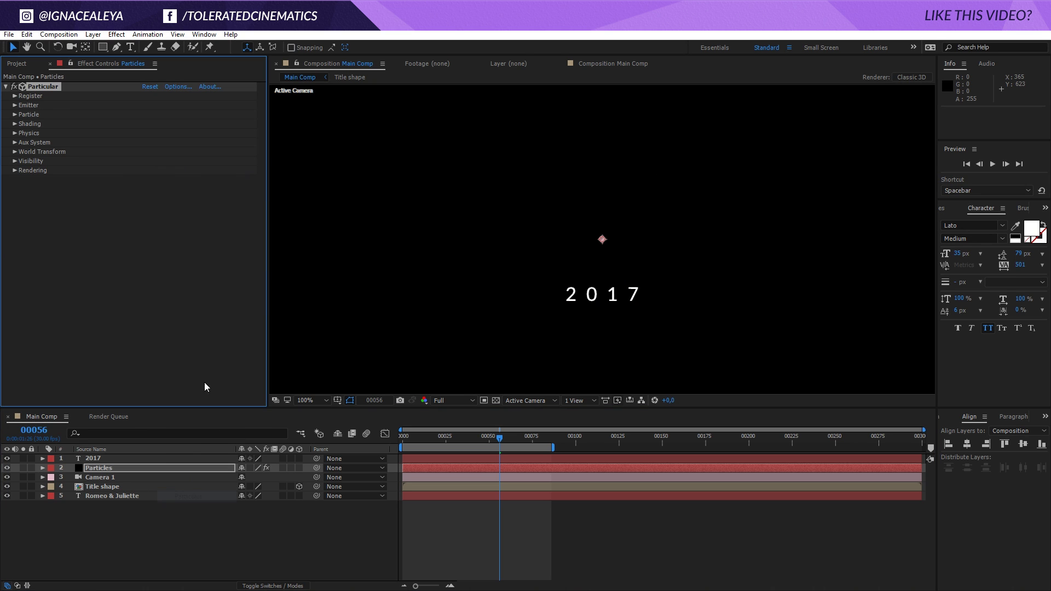
left_click(15, 105)
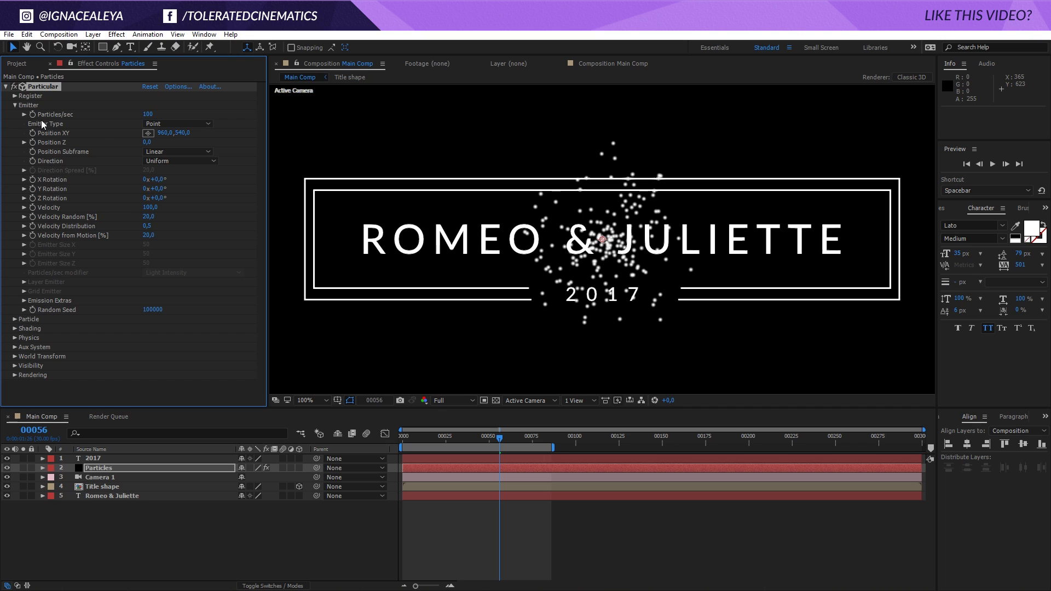
left_click(200, 125)
left_click(191, 195)
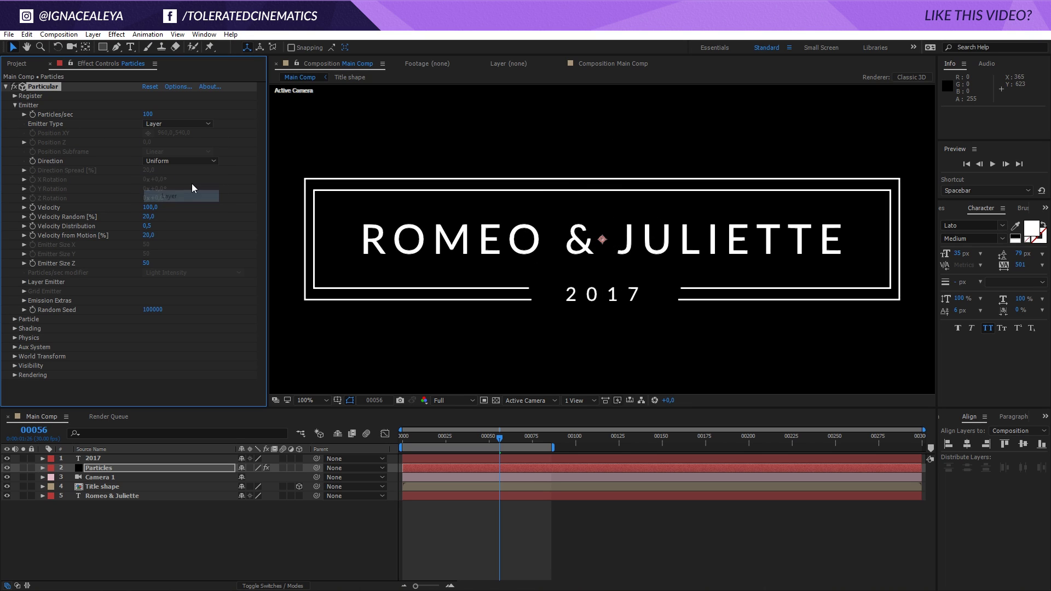
left_click(24, 282)
left_click(172, 293)
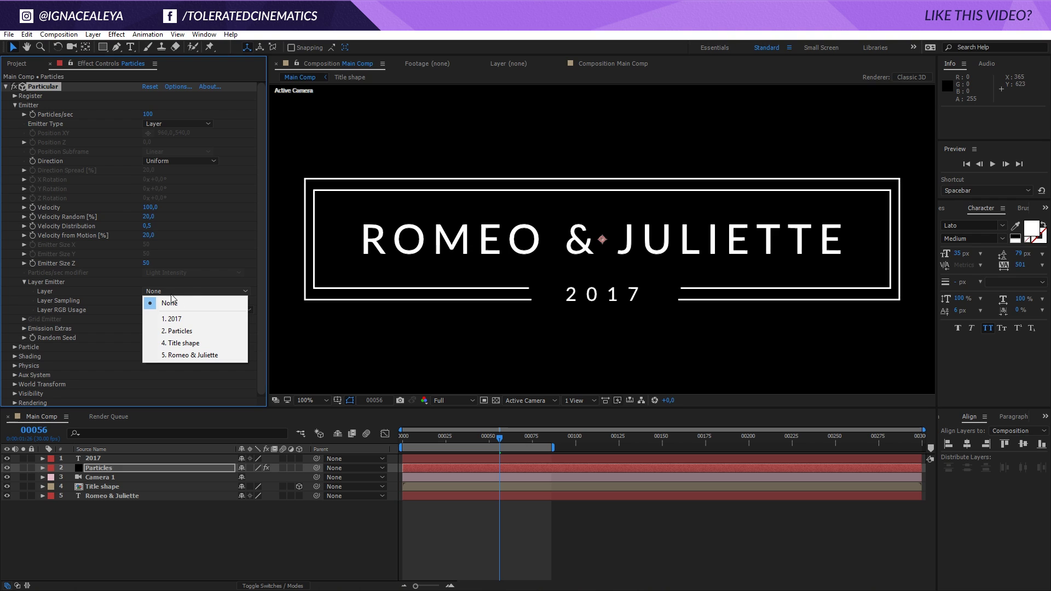
left_click(197, 343)
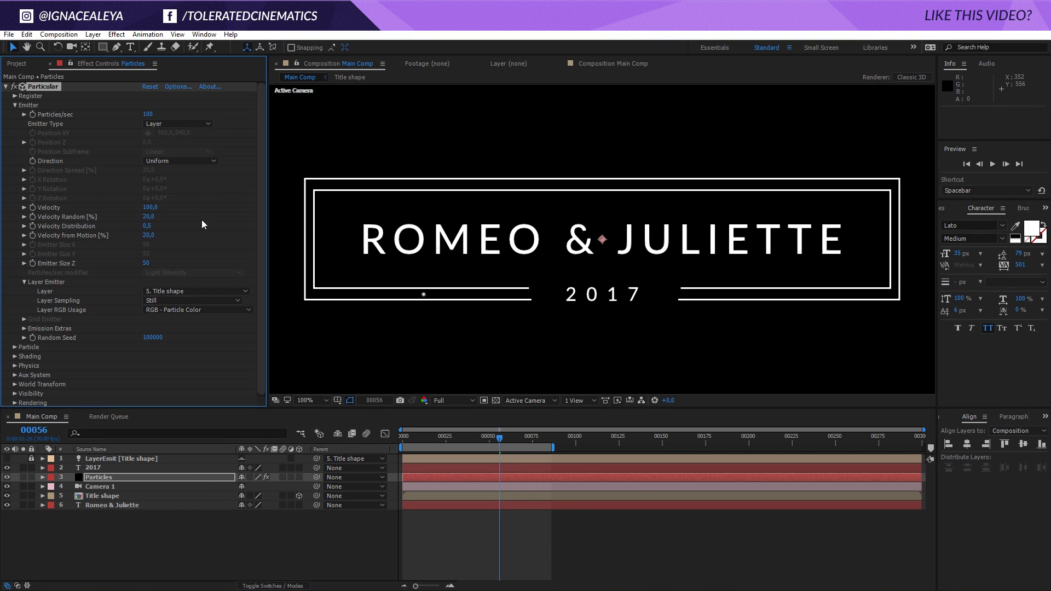
- Preview the particles, then set Velocity to 10 and raise Particles/sec to about 1110
left_click(428, 435)
key("space")
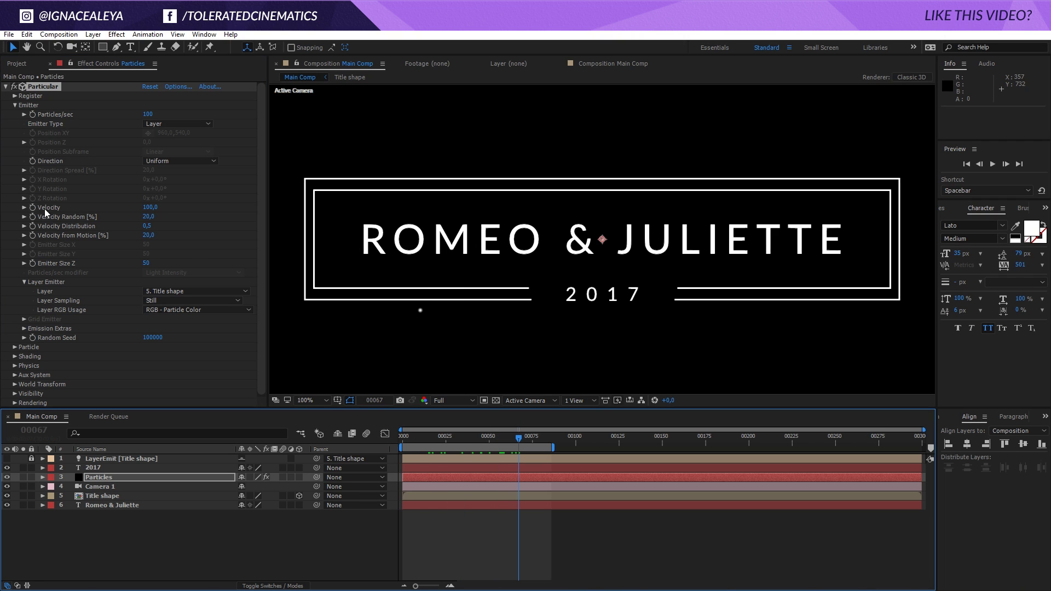
left_click(145, 208)
type("1")
key("Return")
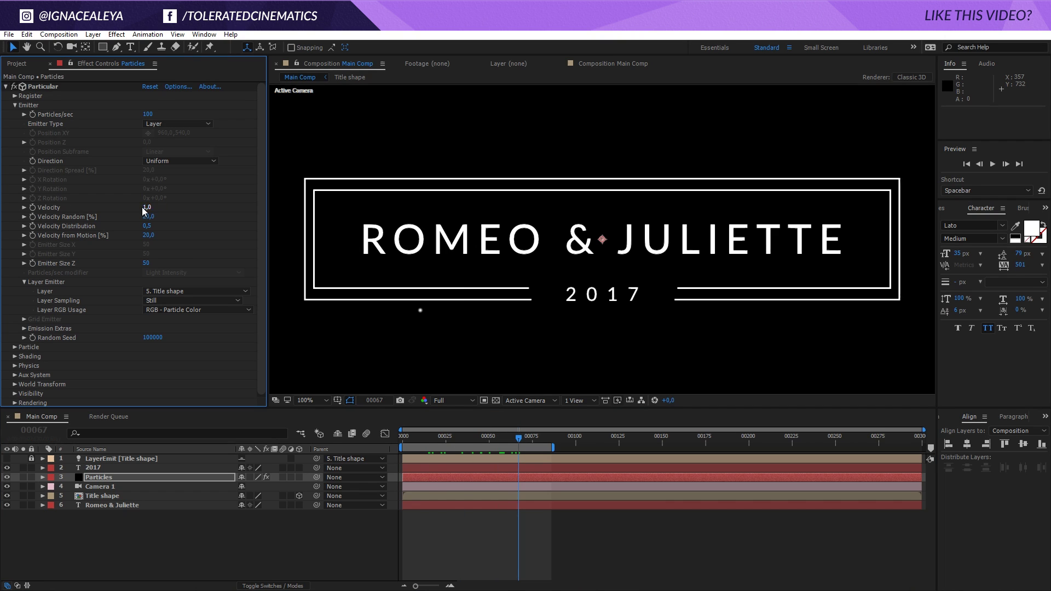
left_click(144, 208)
type("10")
key("Return")
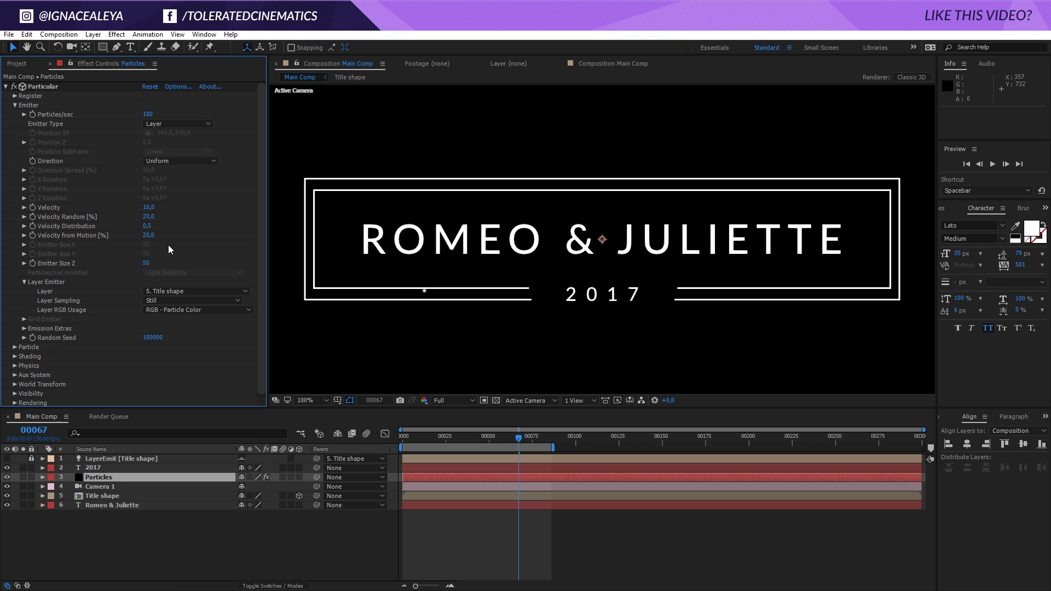
left_click_drag(147, 114, 209, 123)
- Raise Particles/sec through 2580 to 8400 while checking the frame animation over time
key("space")
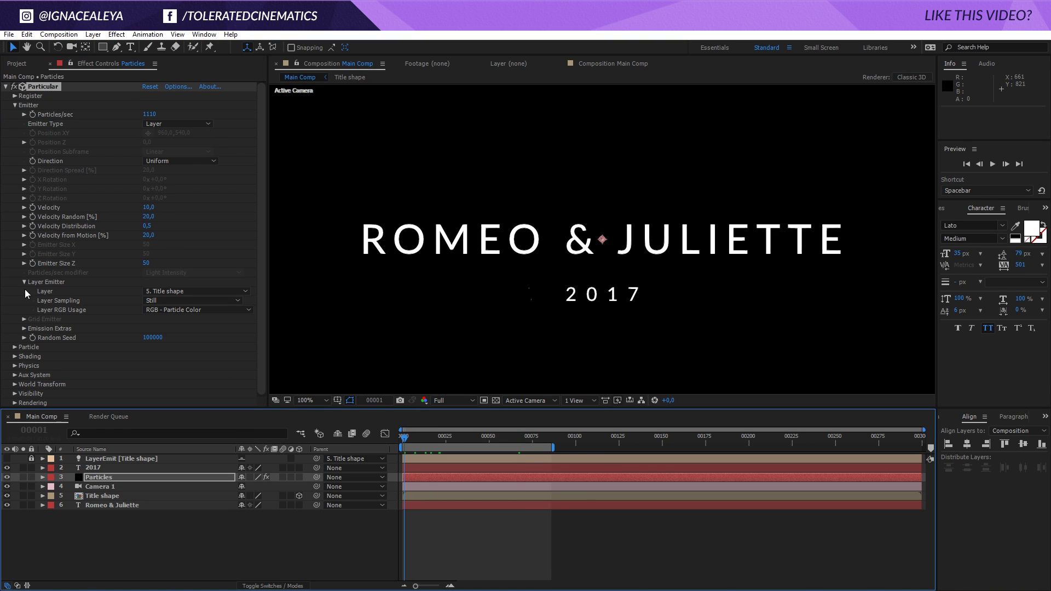
left_click(23, 328)
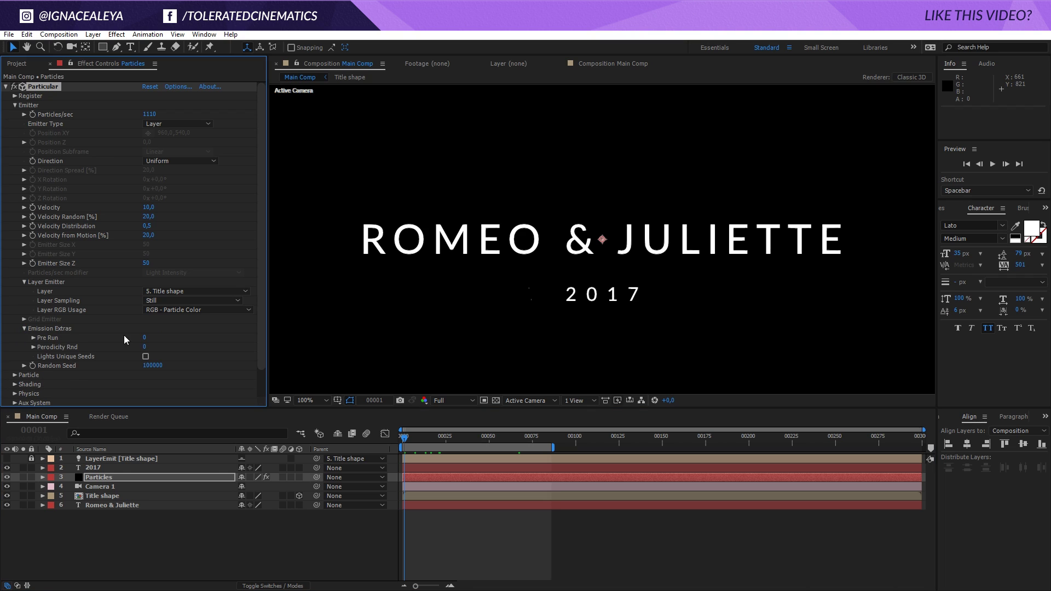
left_click(144, 339)
left_click_drag(403, 441, 499, 474)
left_click_drag(149, 114, 534, 489)
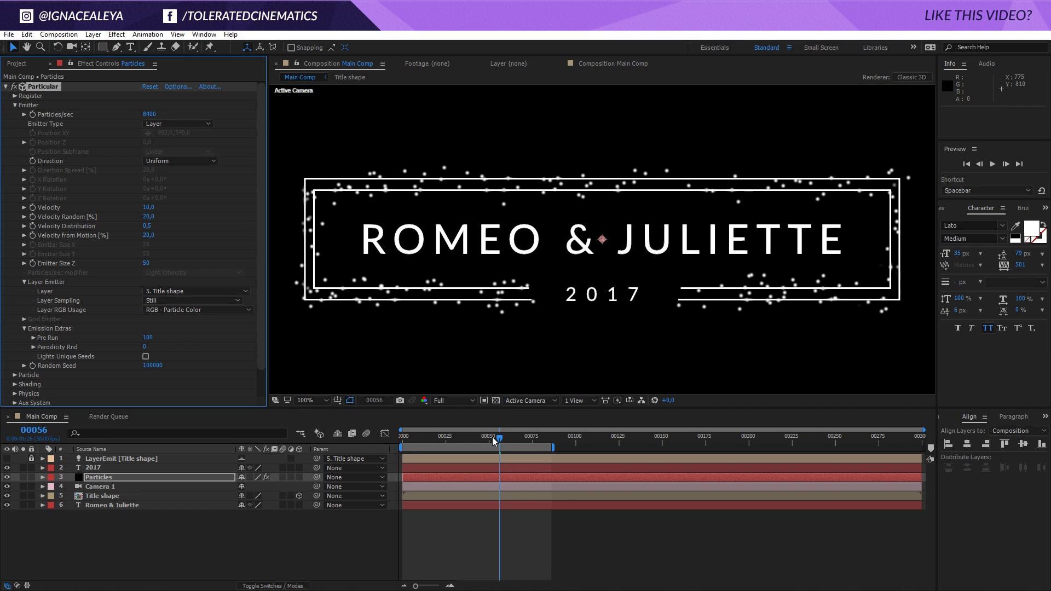
left_click_drag(558, 437, 520, 456)
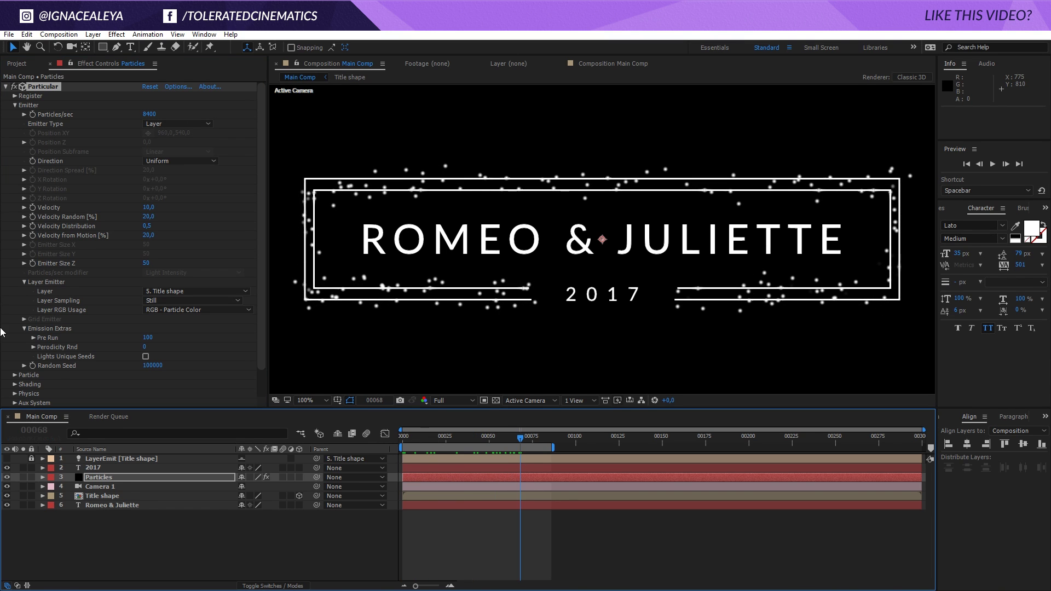
scroll(12, 322, "down", 2)
- Set the particle Size to 1 and Size Random to 100
left_click(15, 347)
scroll(16, 347, "down", 9)
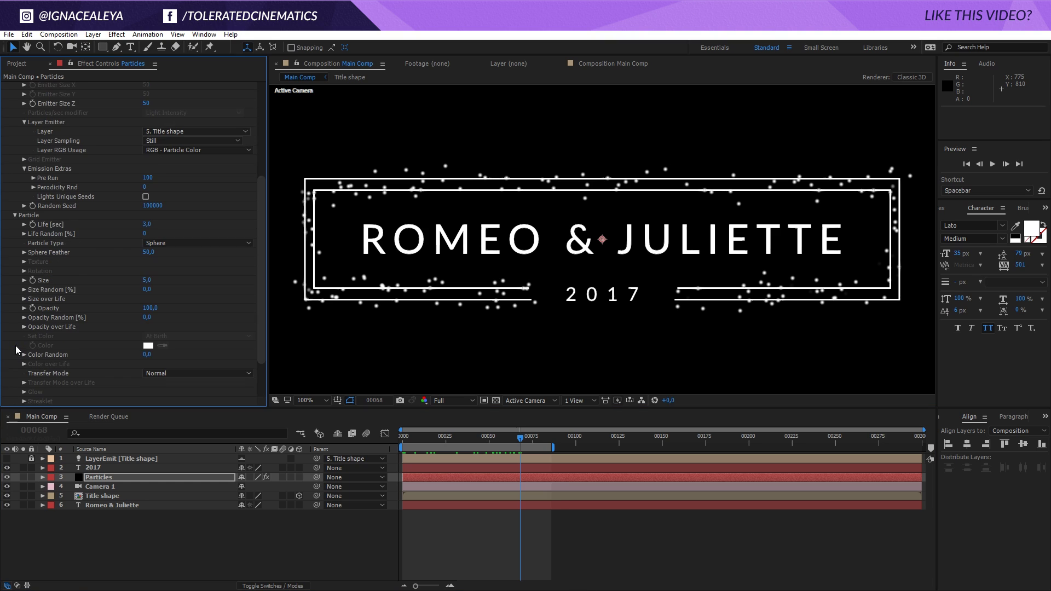
left_click(145, 281)
type("1")
key("Return")
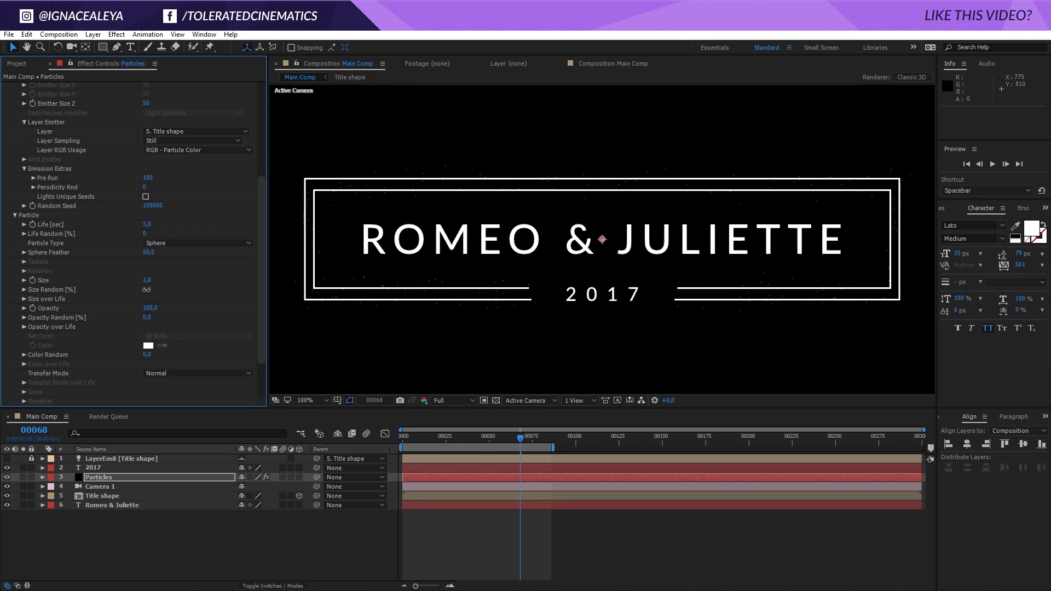
left_click_drag(147, 289, 539, 302)
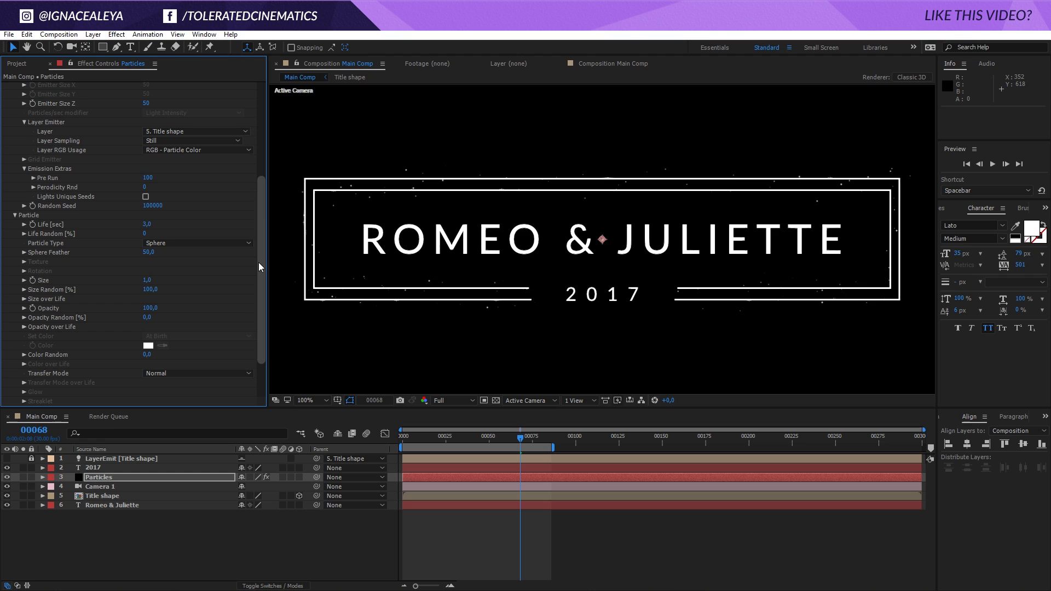
left_click_drag(258, 262, 264, 130)
- Set Particles/sec to 50000 and preview the animation
left_click(149, 115)
type("50000")
key("Return")
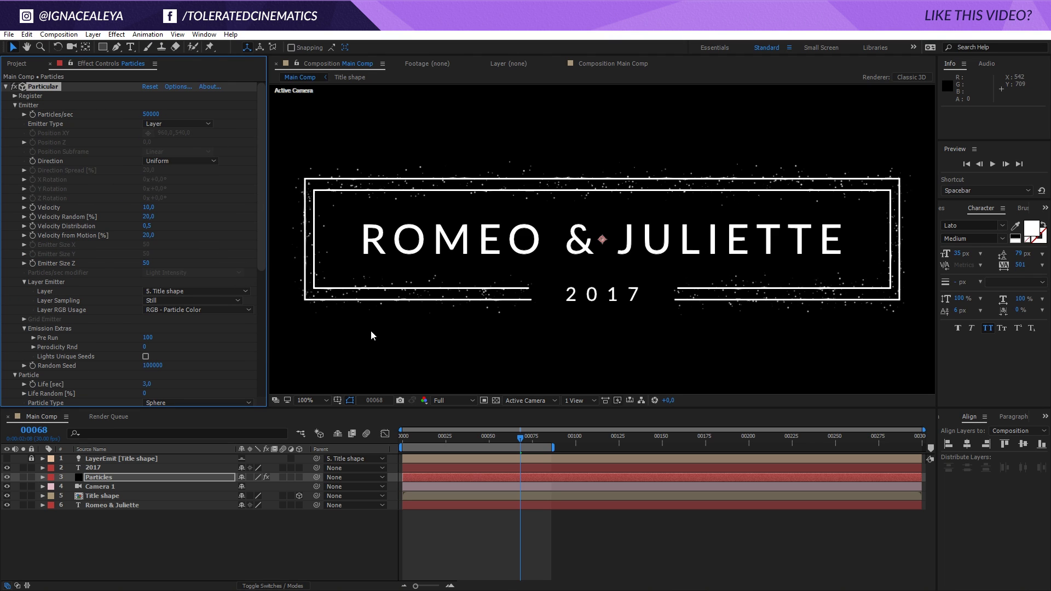
left_click(513, 550)
key("space")
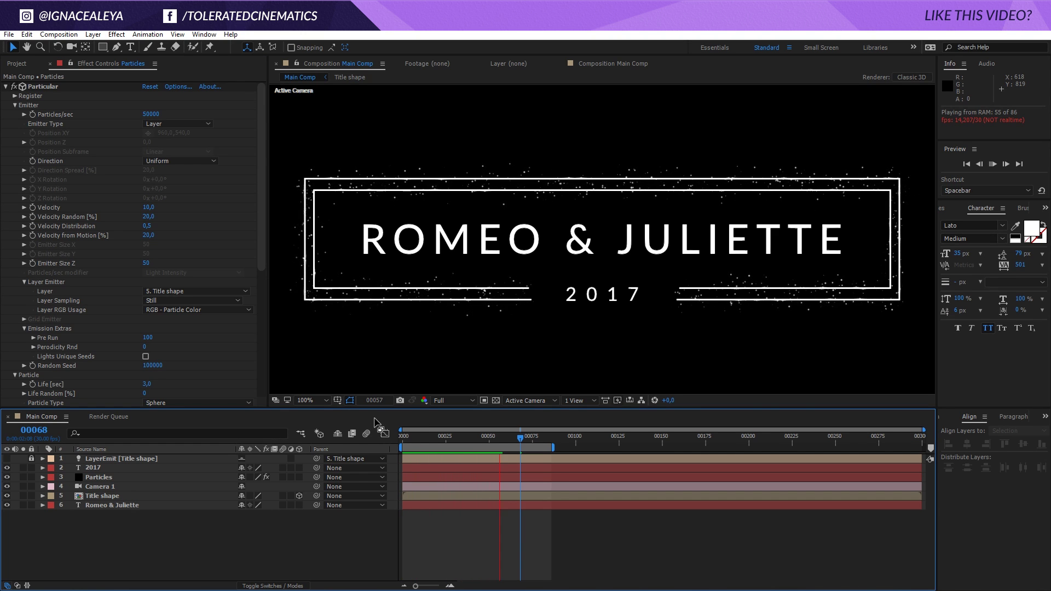
- Scrub to frame 43 to check the title and raise Life Random to 100%
left_click(416, 438)
left_click_drag(414, 441, 477, 448)
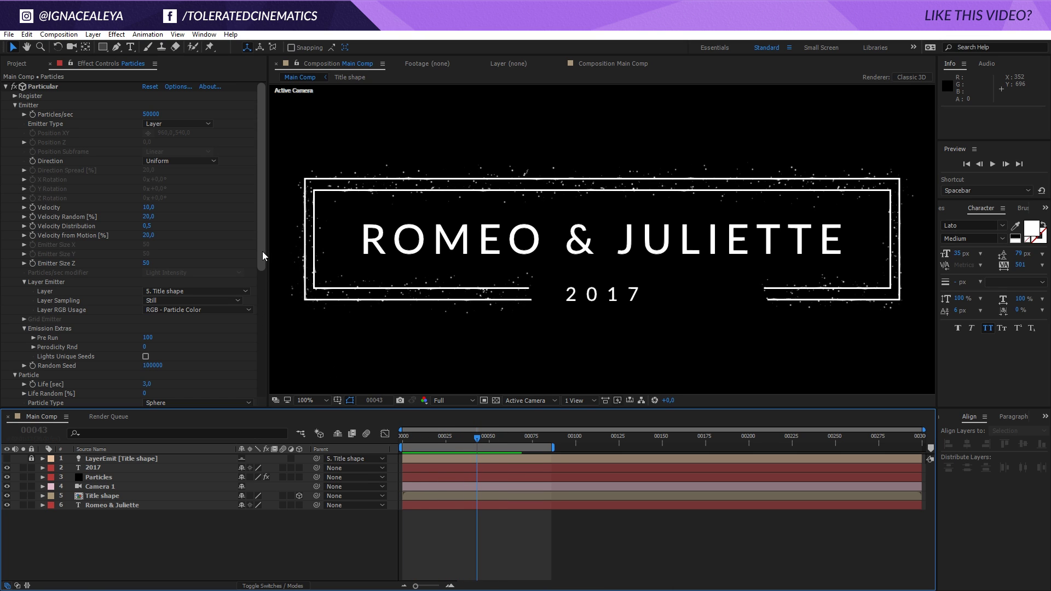
left_click_drag(261, 252, 262, 302)
scroll(17, 304, "down", 1)
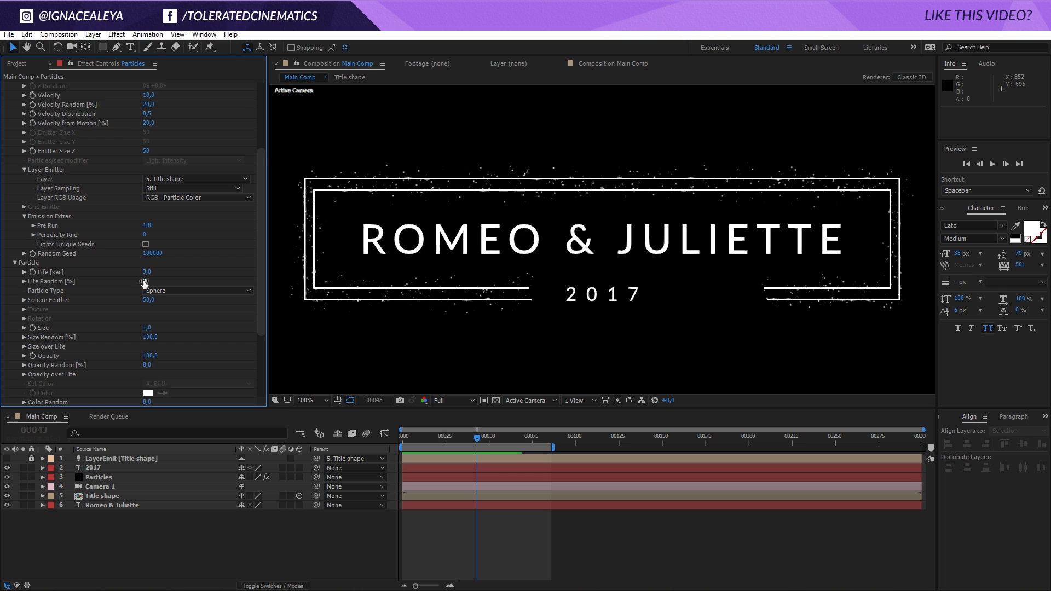
left_click_drag(144, 281, 259, 286)
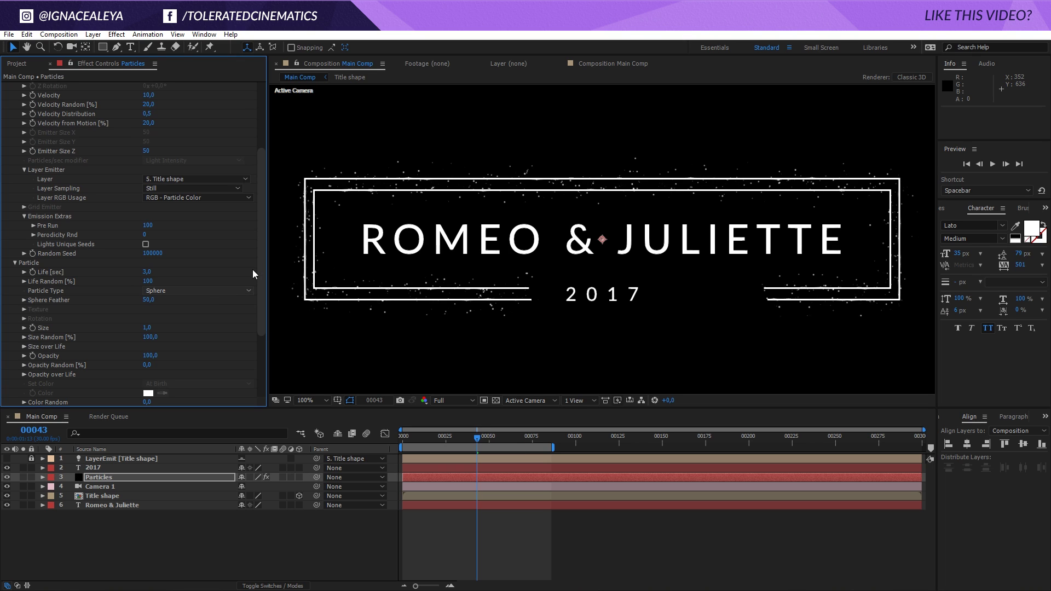
- Choose the fade-out Opacity over Life preset and the grow-hold-shrink Size over Life preset
scroll(110, 320, "down", 1)
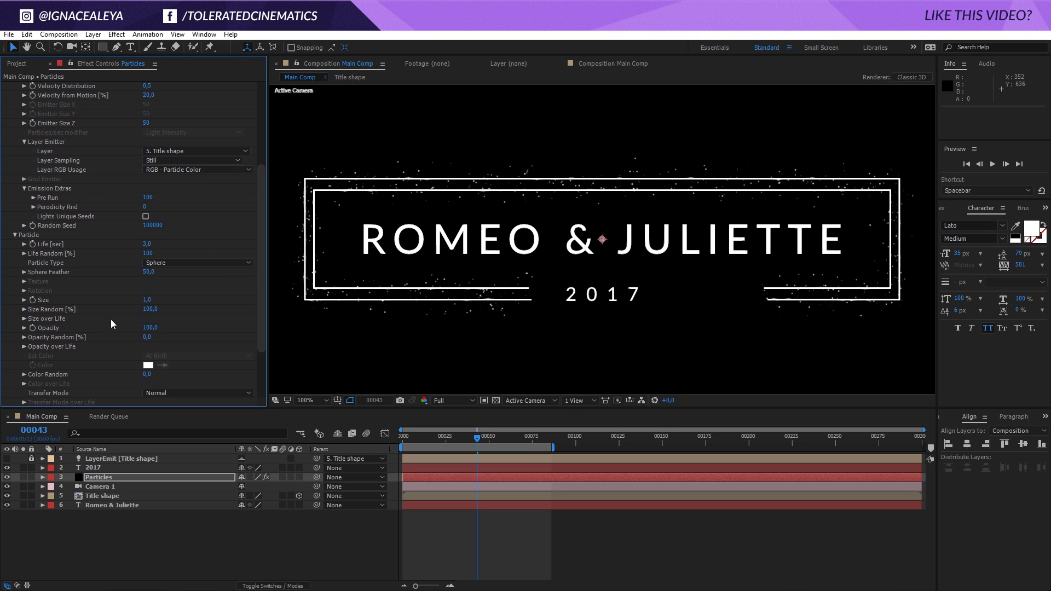
left_click(24, 347)
left_click(175, 370)
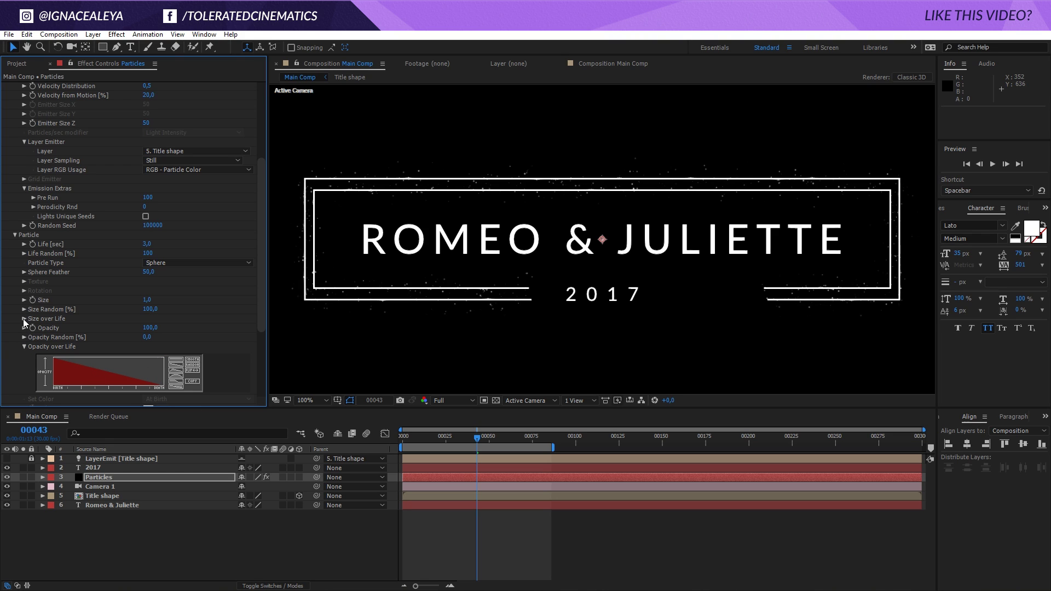
left_click(24, 319)
left_click(177, 340)
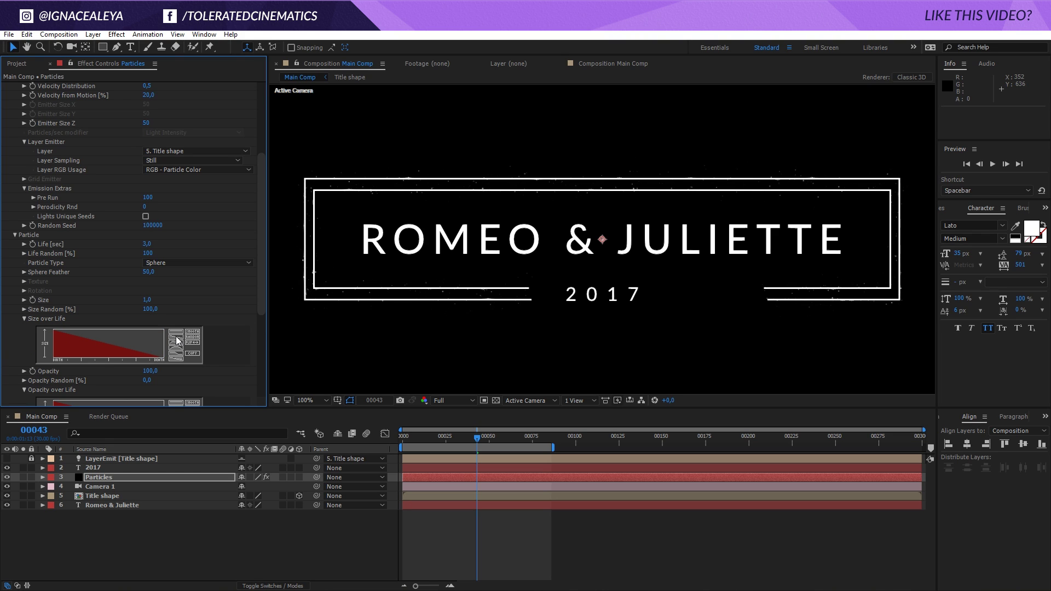
left_click(176, 351)
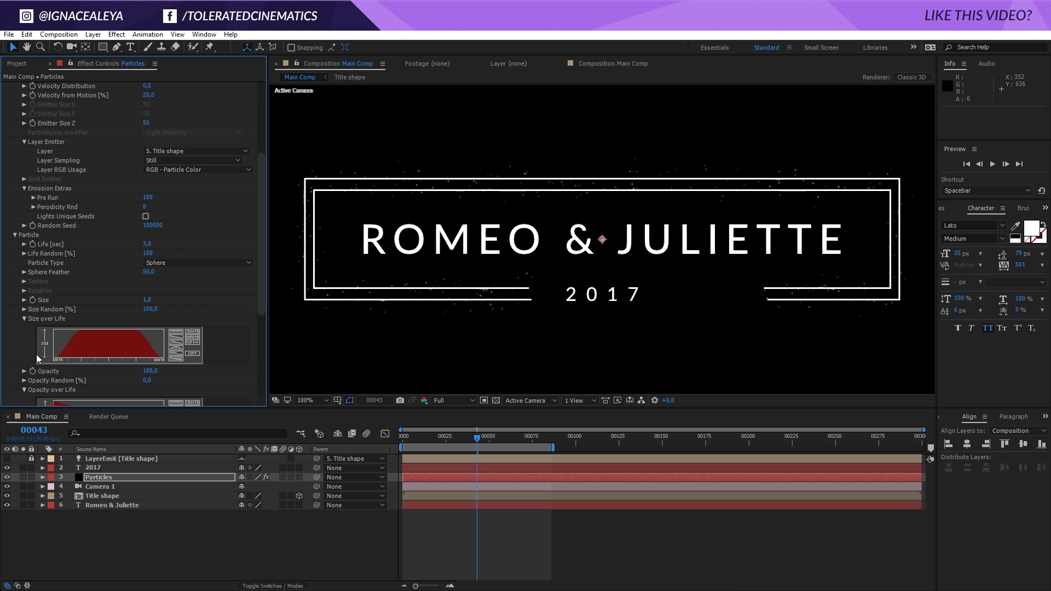
- Preview the animation, then set Particles/sec to 100000
left_click(502, 538)
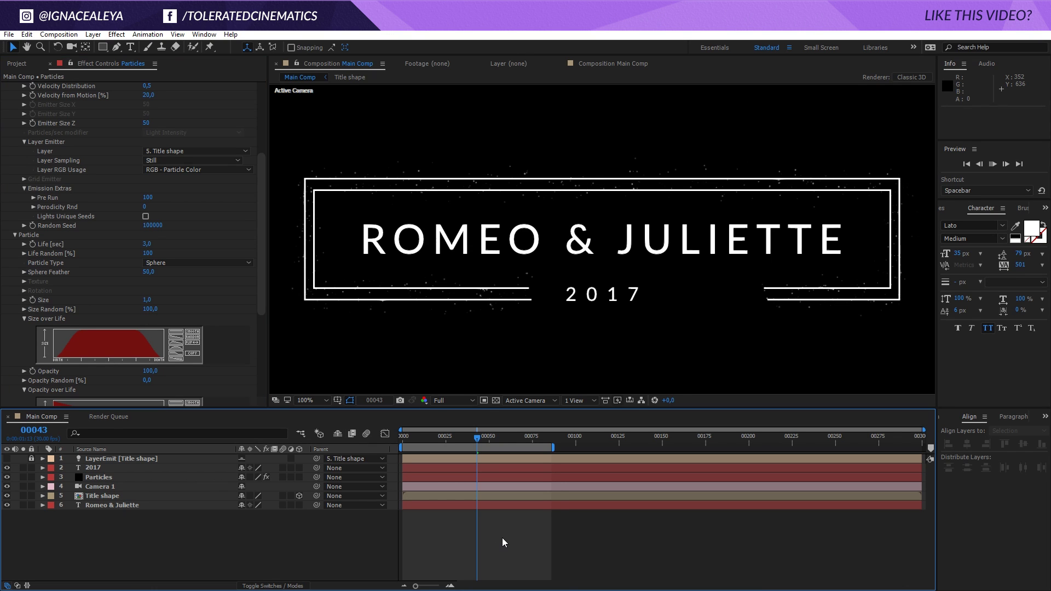
key("space")
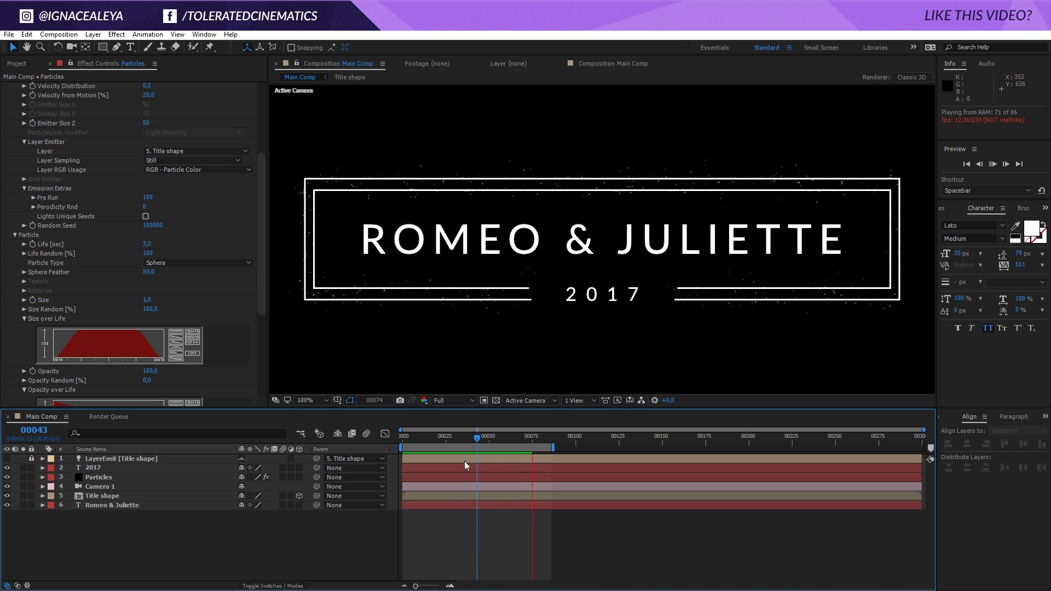
key("space")
scroll(259, 252, "up", 5)
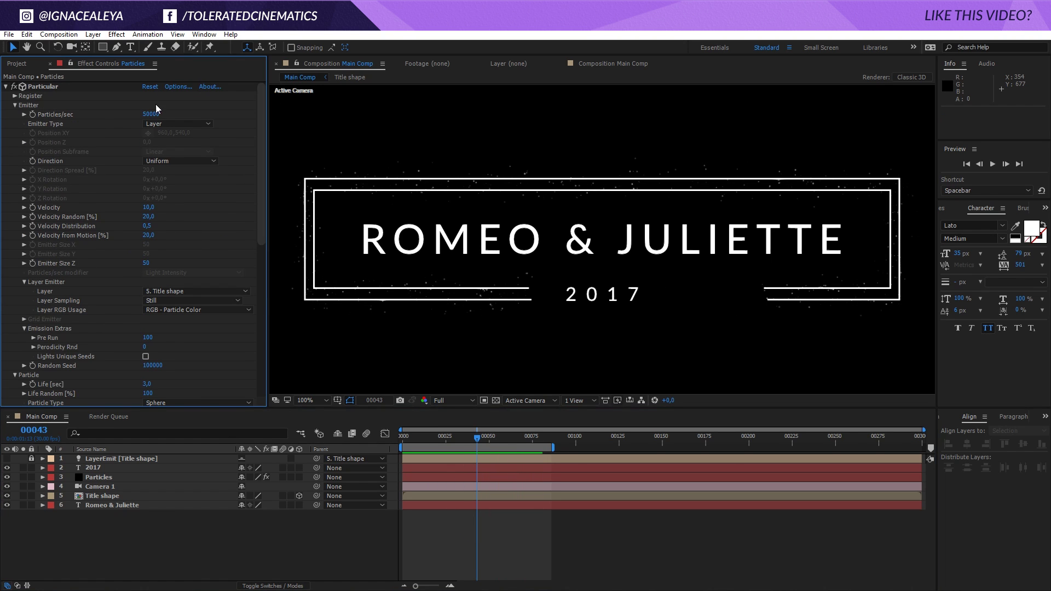
left_click(151, 114)
type("100000")
key("Return")
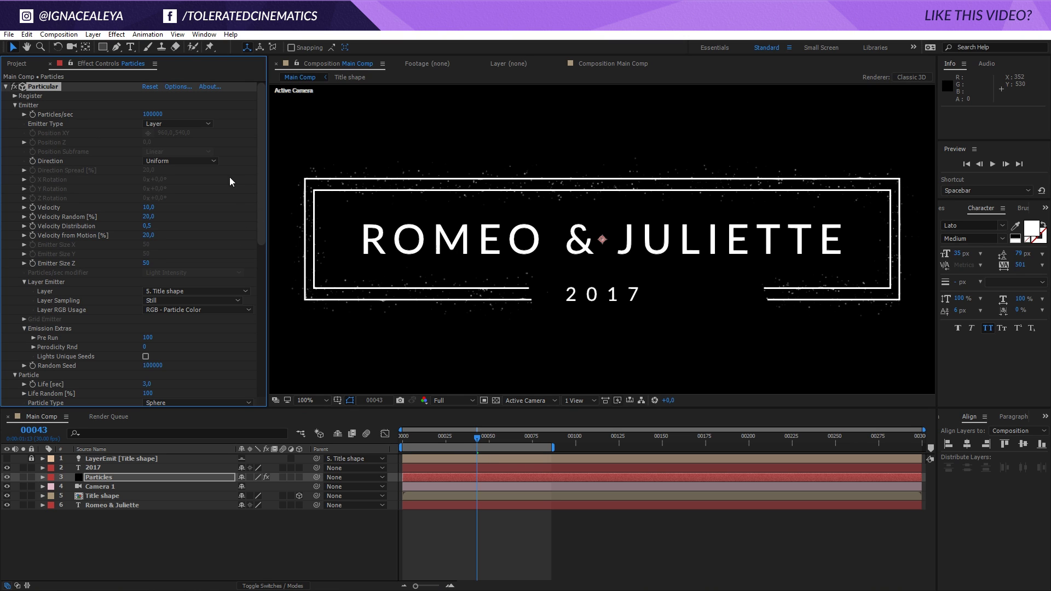
left_click_drag(262, 173, 245, 253)
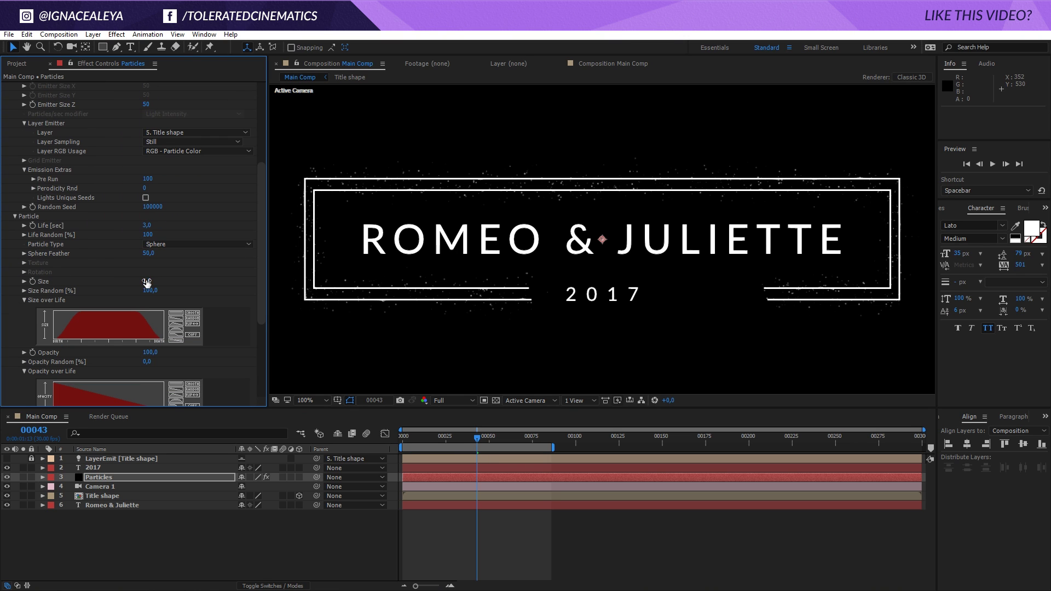
left_click(145, 225)
- Under Physics > Air > Turbulence Field, set Affect Position to 100 and Fade-in Time to 0
left_click_drag(259, 233, 1, 333)
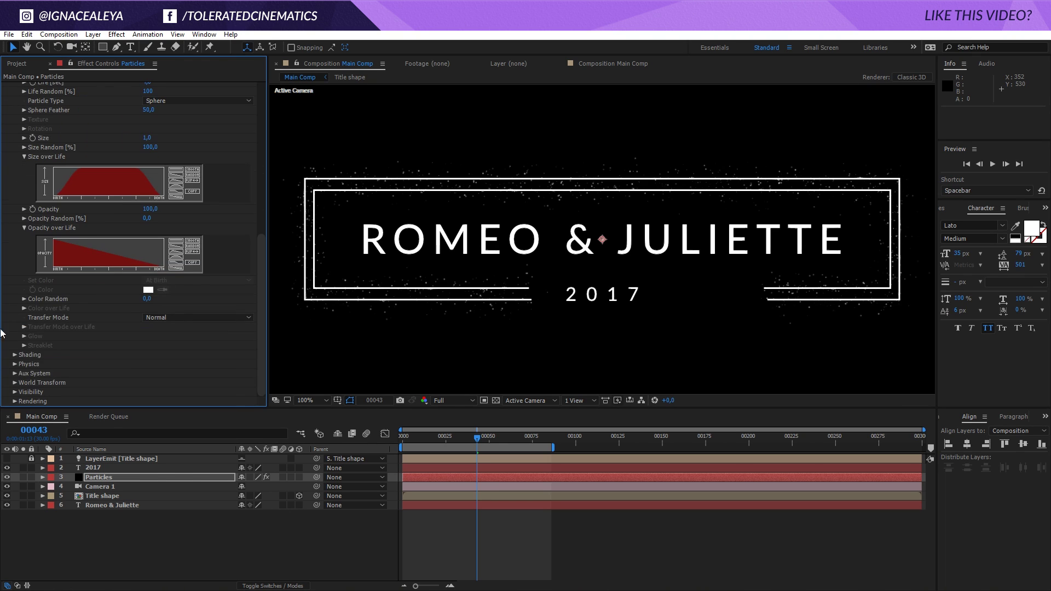
left_click(15, 365)
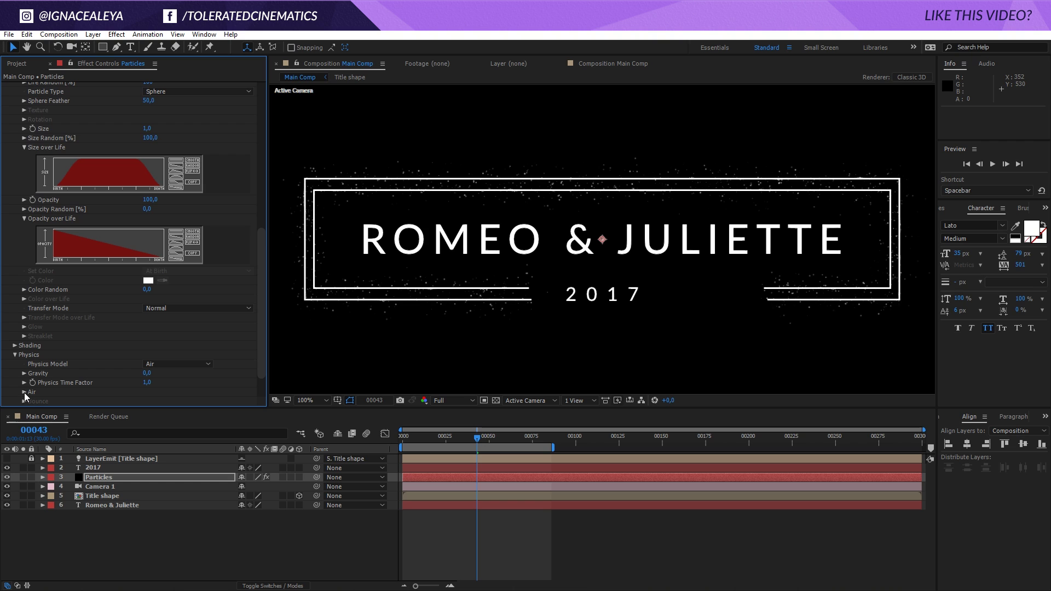
left_click(24, 393)
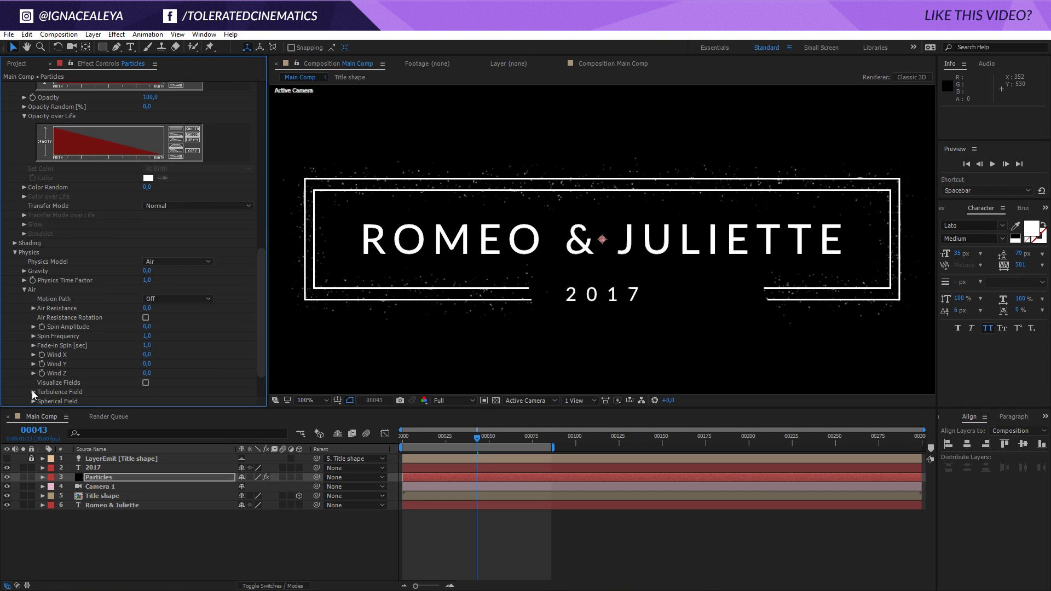
left_click(33, 393)
left_click(150, 290)
key("Tab")
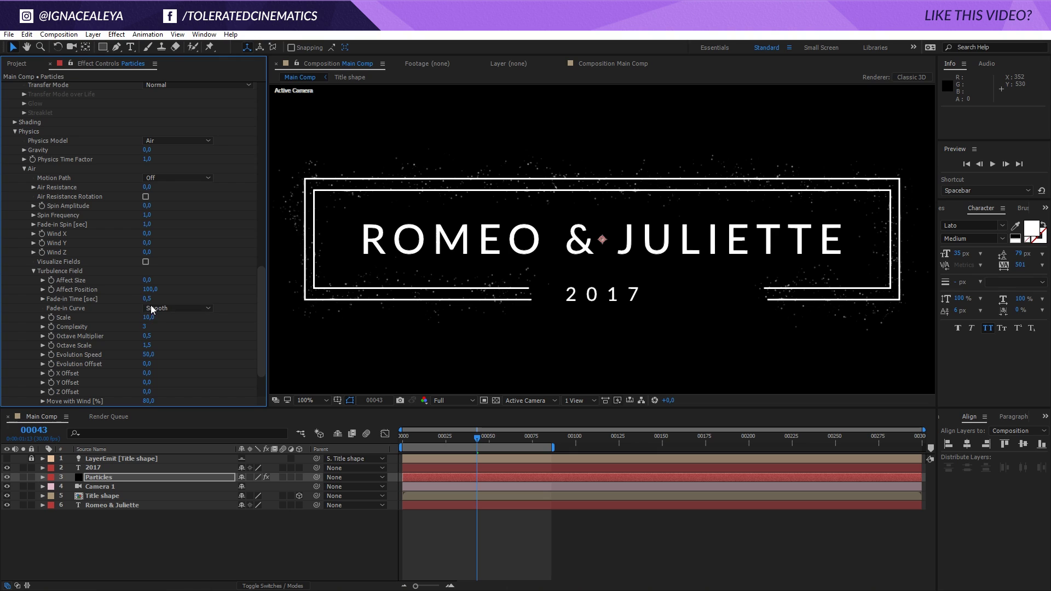
type("0")
key("Return")
- Preview the particles, check frame 63, and set Turbulence Affect Position back to 0
left_click(239, 539)
key("space")
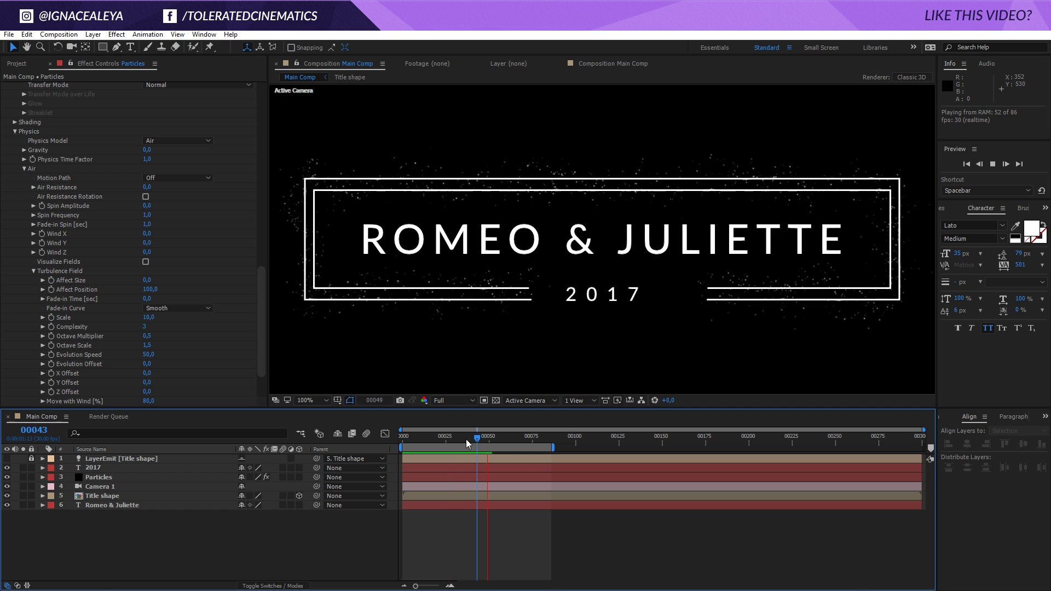
key("space")
left_click_drag(476, 447, 507, 460)
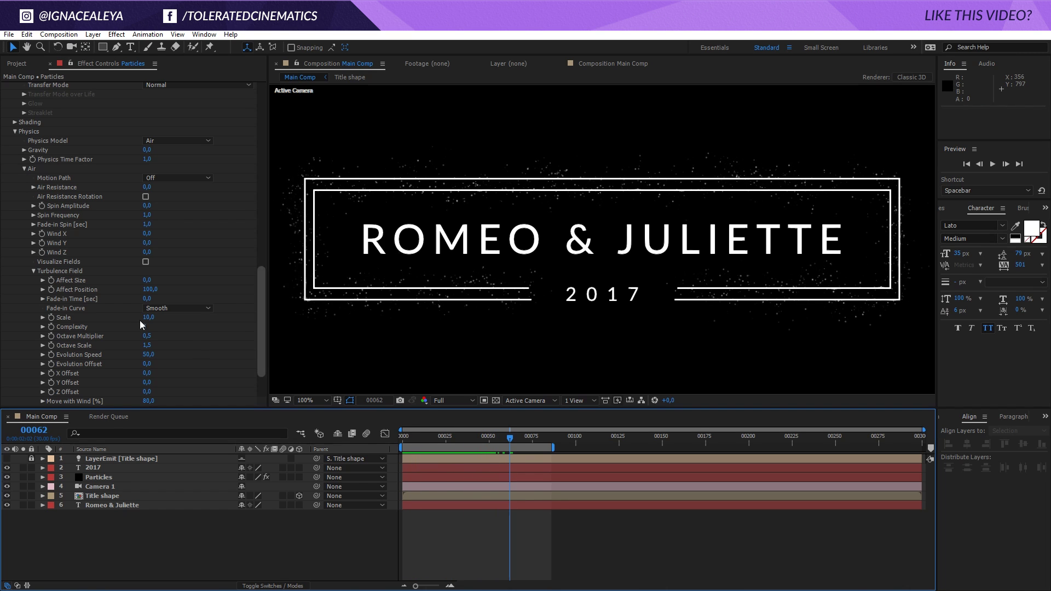
left_click(155, 290)
type("0")
key("Return")
- Add a new adjustment layer and rename it 'Glow'
right_click(125, 536)
mouse_move(165, 433)
left_click(40, 521)
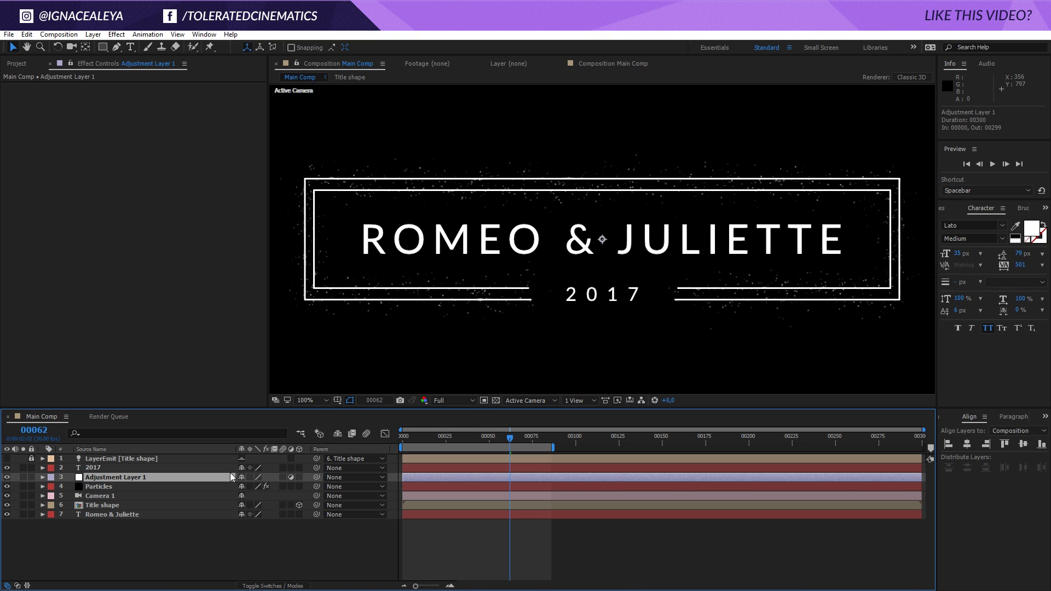
key("Return")
type("Glow")
key("Return")
- Search Effects & Presets for 'perfect' and select the Perfect Glow preset
left_click(943, 208)
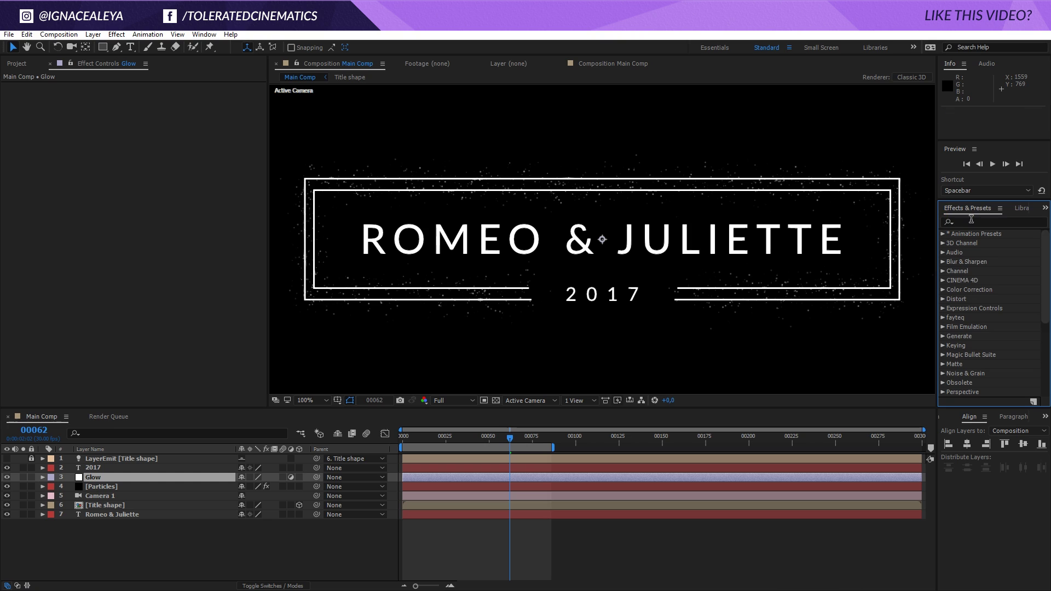
left_click(977, 222)
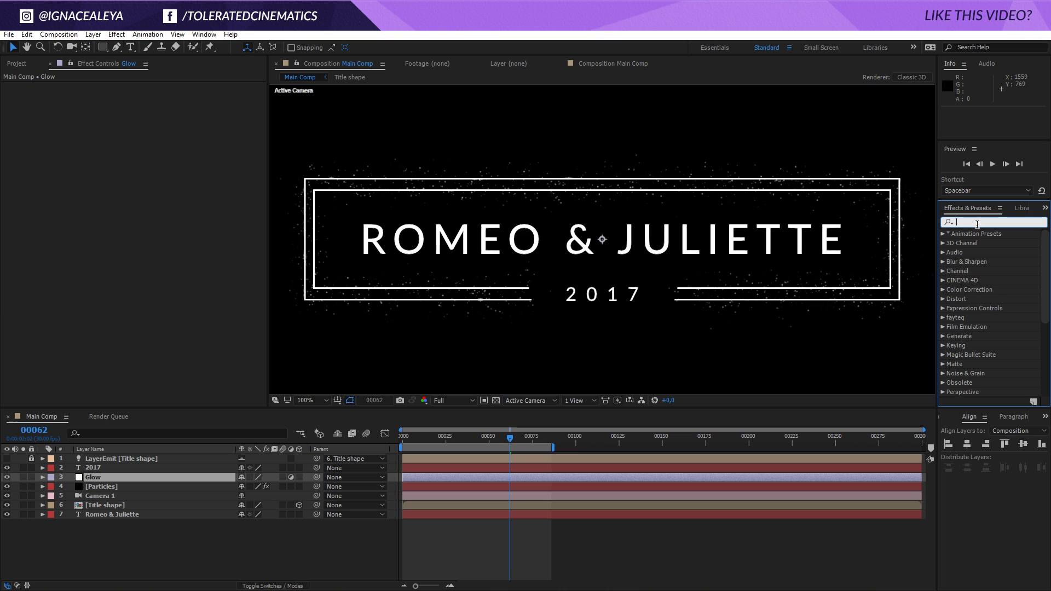
type("perfect")
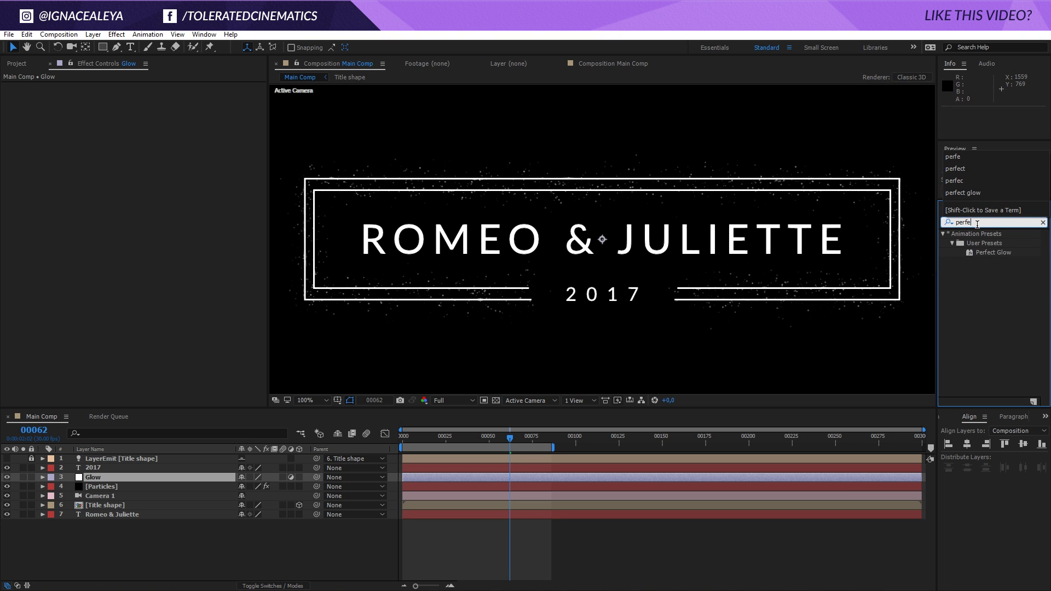
left_click(985, 253)
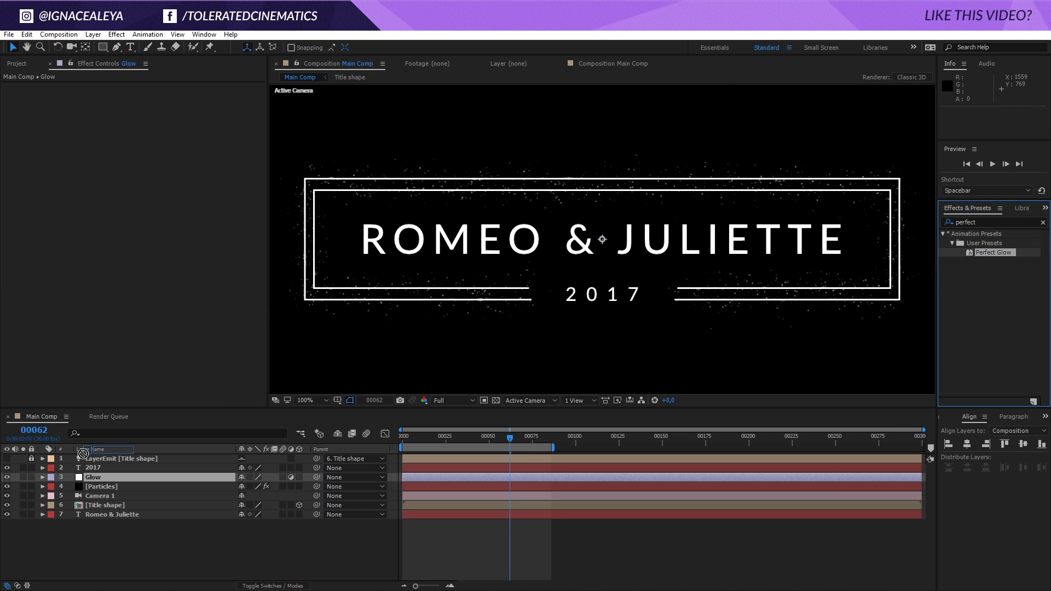
- Apply Perfect Glow to the Glow layer and set the project colour depth to 32 bpc
left_click_drag(61, 462, 101, 481)
left_click(17, 65)
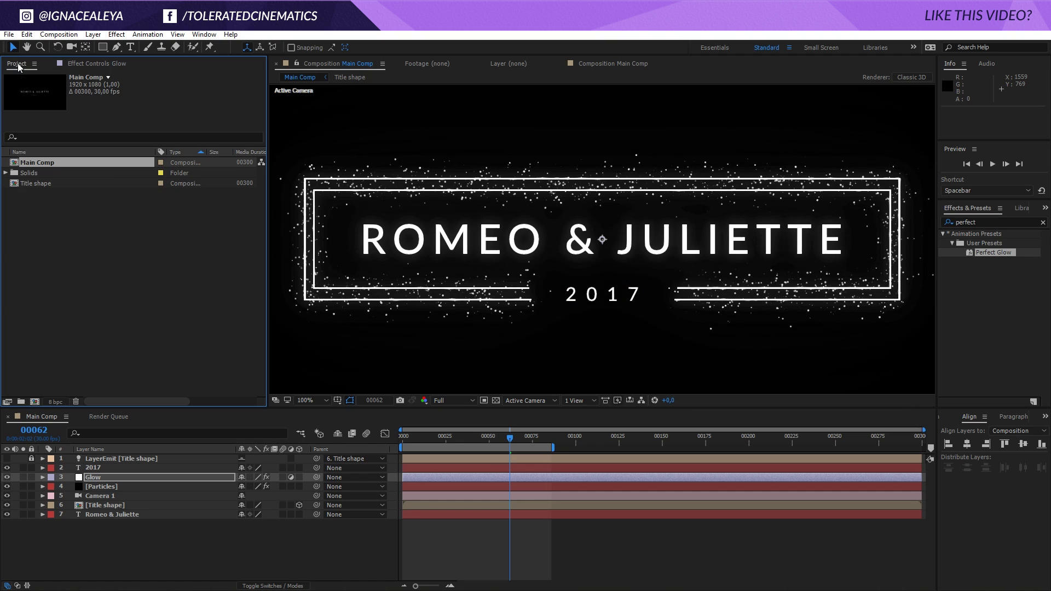
left_click(55, 402, "alt")
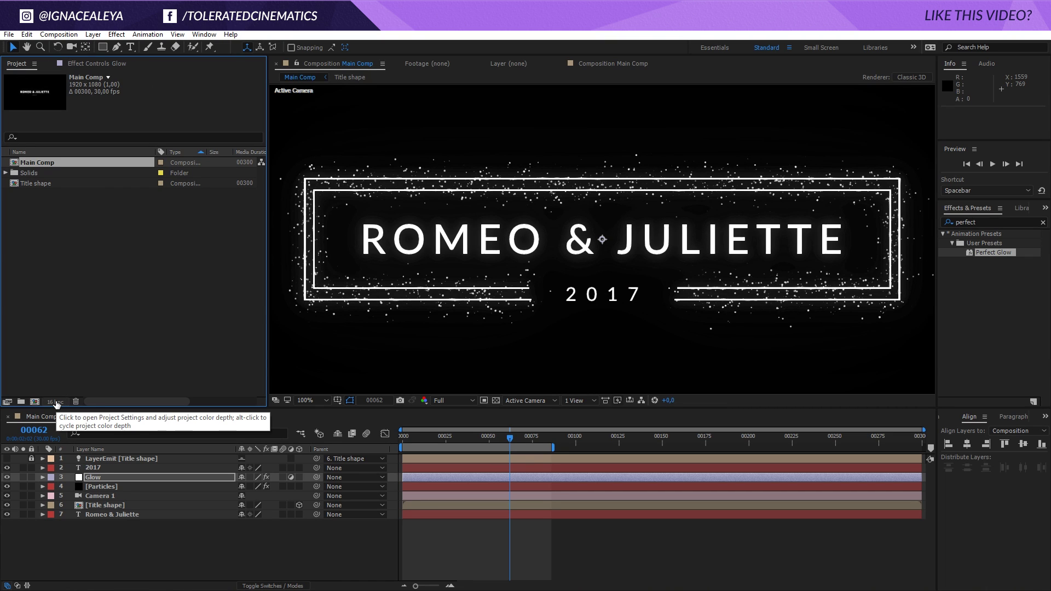
left_click(55, 401, "alt")
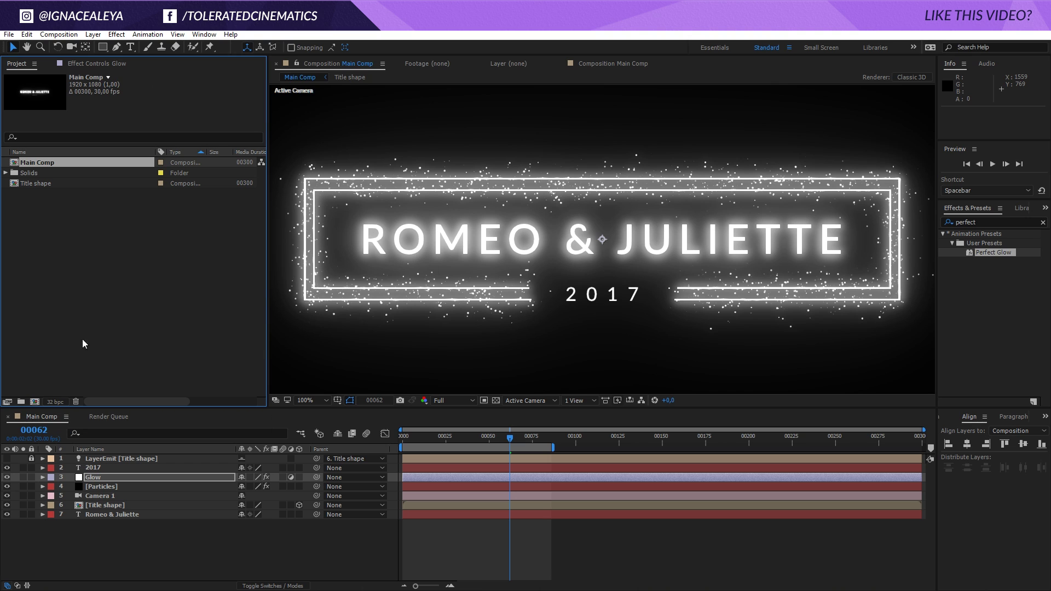
- Lower Glow Threshold to about 40% and set Glow Radius to 10
left_click(91, 64)
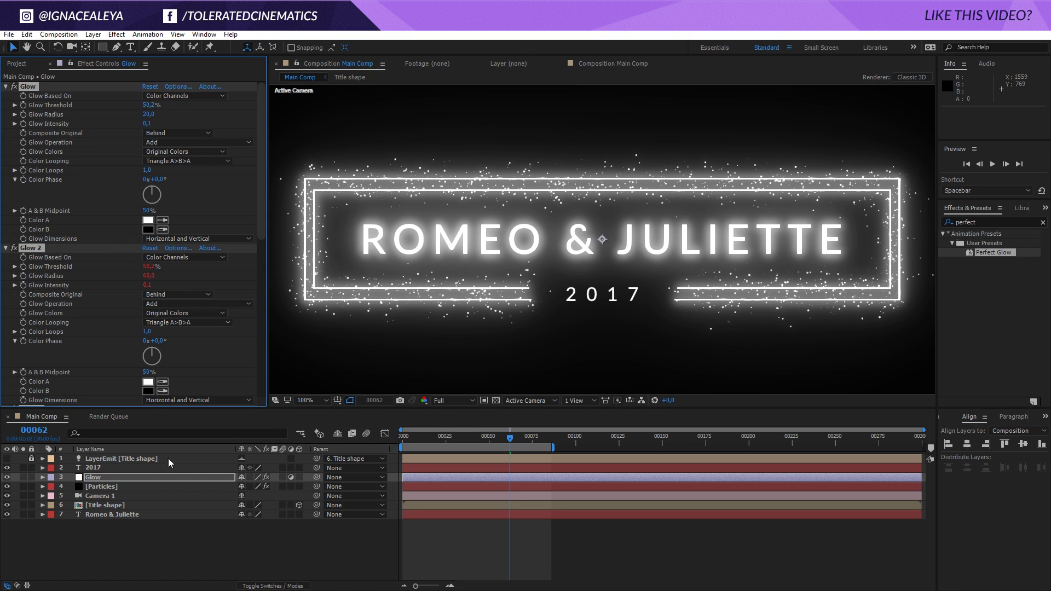
left_click_drag(148, 106, 132, 128)
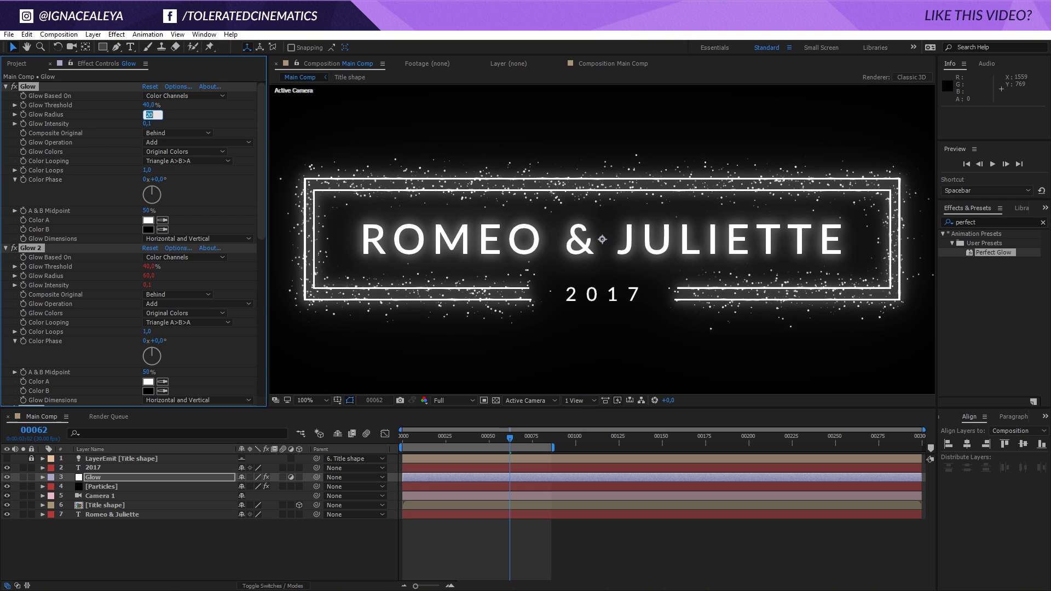
key("Return")
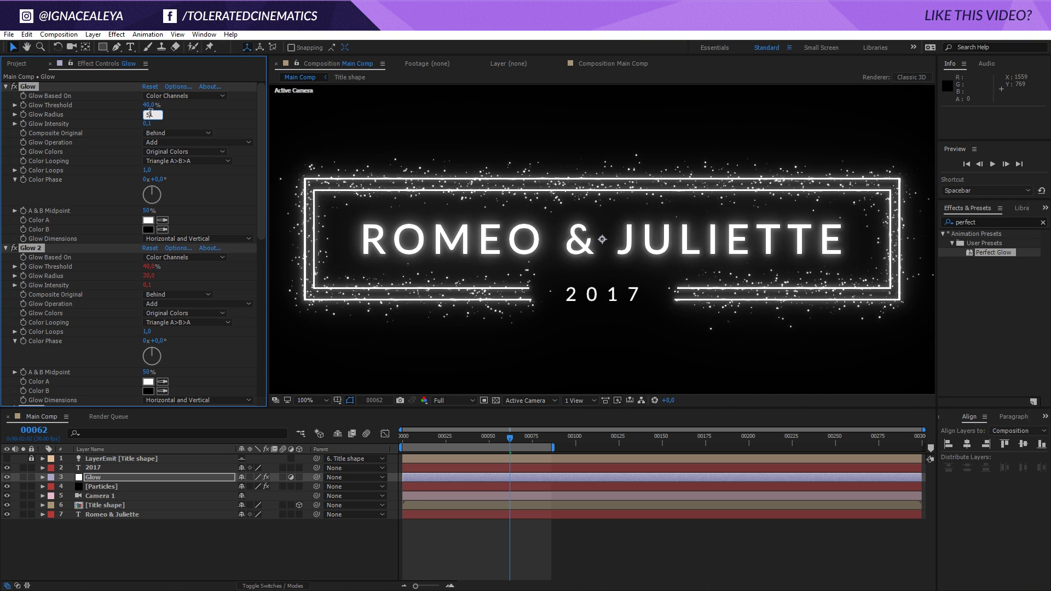
left_click(149, 114)
type("10")
key("Return")
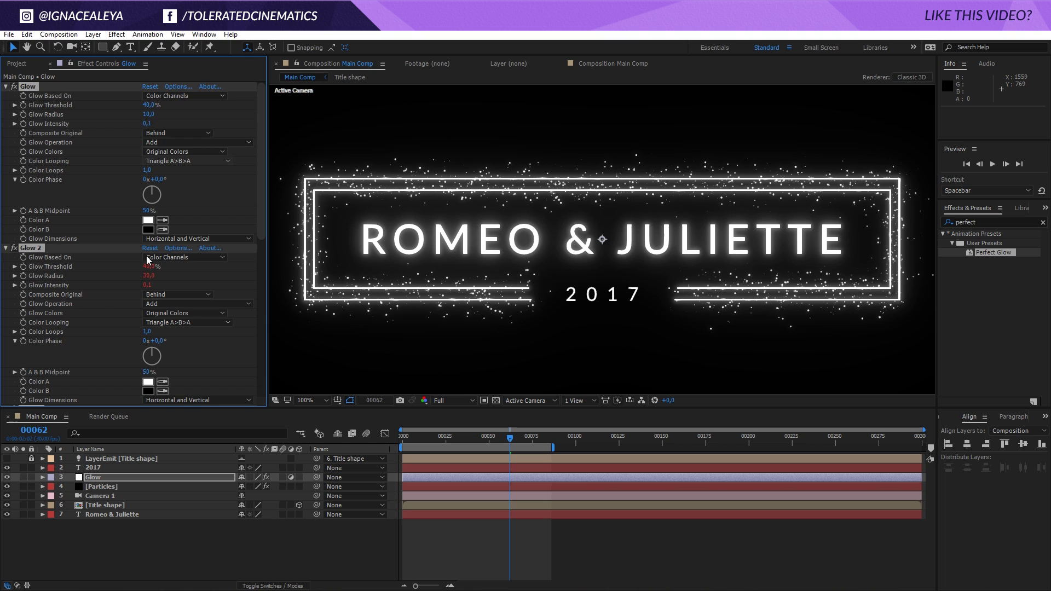
- Set Glow Intensity to 0 and zoom out to view the whole composition
key("comma")
key("period")
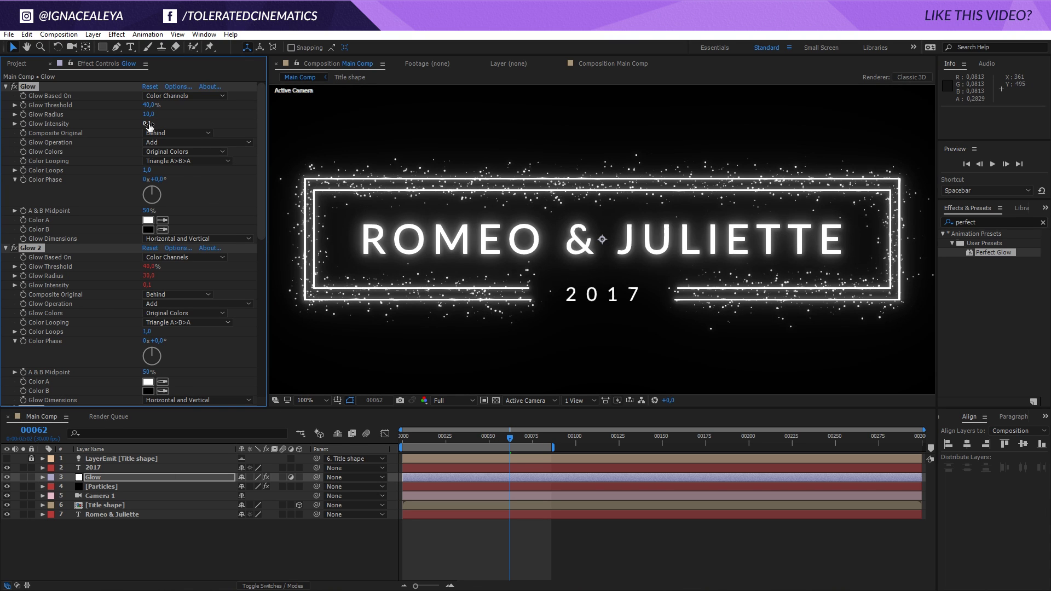
left_click(147, 124)
type("0,015")
key("BackSpace")
key("BackSpace")
type("35")
type("2")
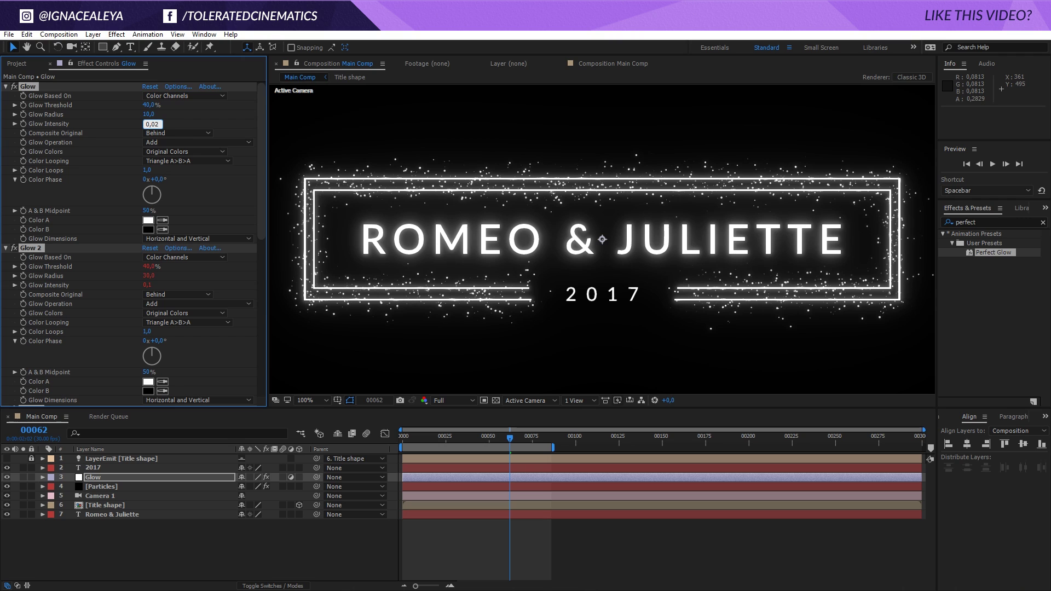
left_click(186, 118)
left_click(157, 121)
key("Return")
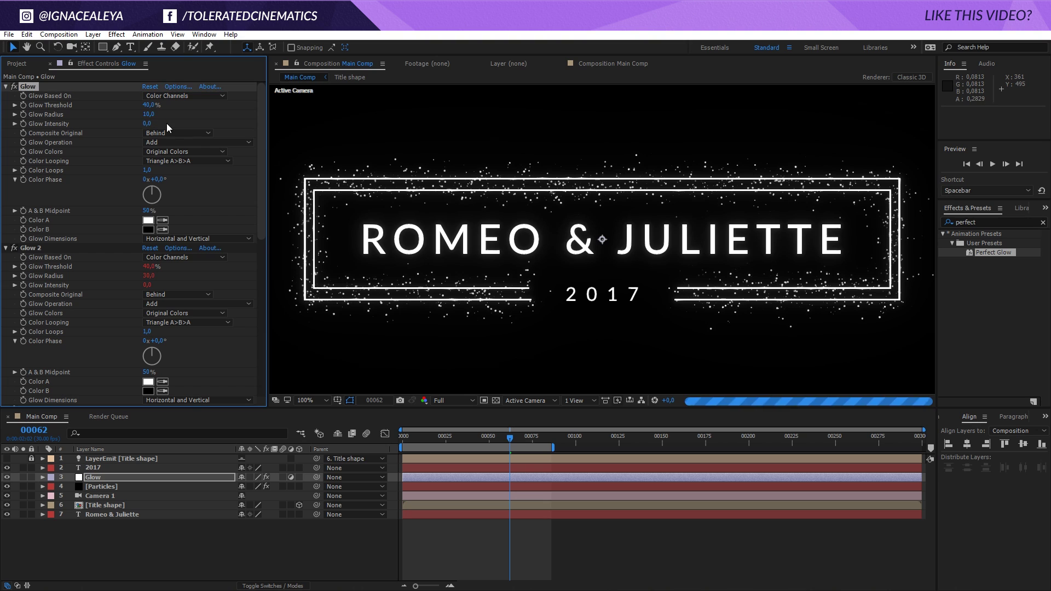
key("comma")
key("comma")
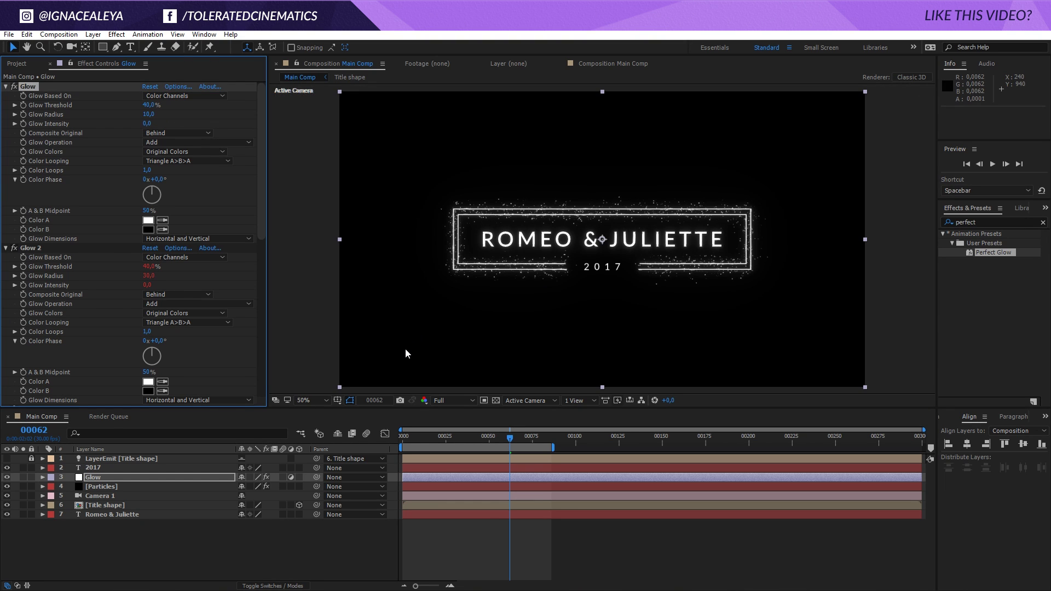
- Add Opacity keyframes to the ROMEO & JULIETTE and 2017 text layers at frames 0 and 60
left_click(193, 548)
key("Home")
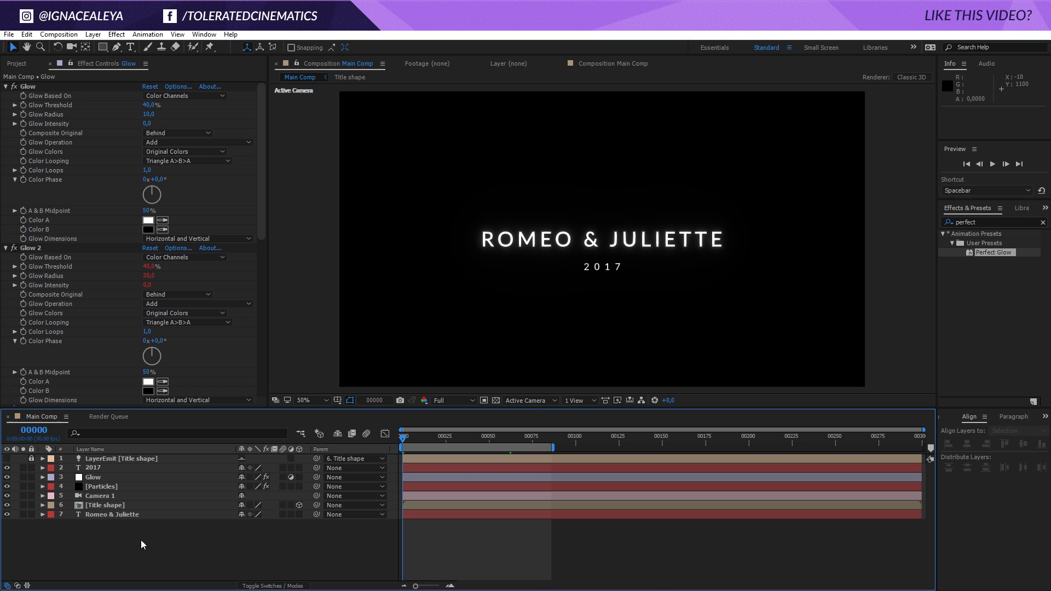
left_click(120, 515)
left_click(100, 466, "ctrl")
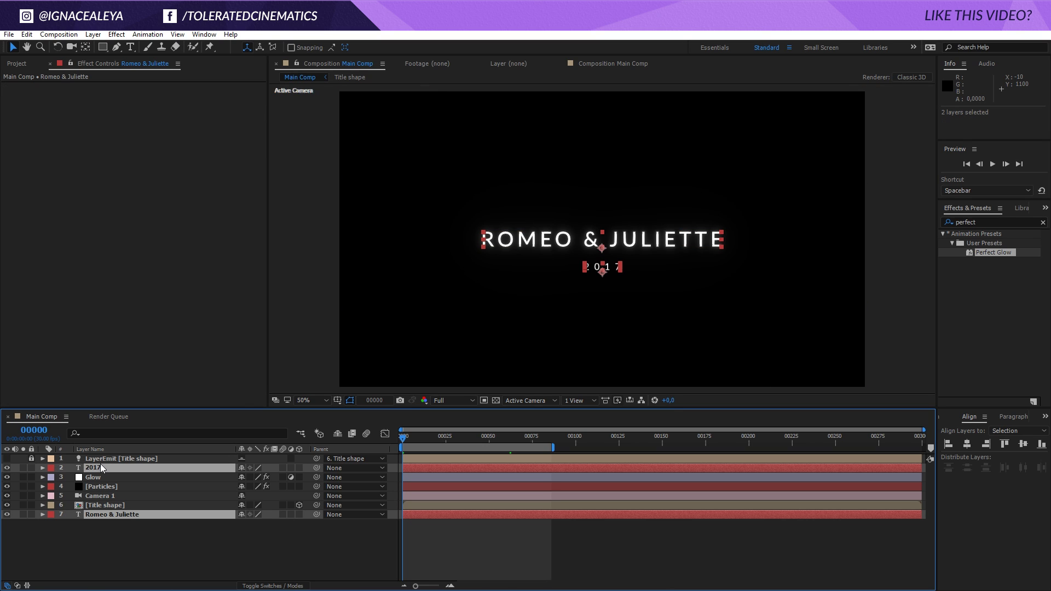
key("t")
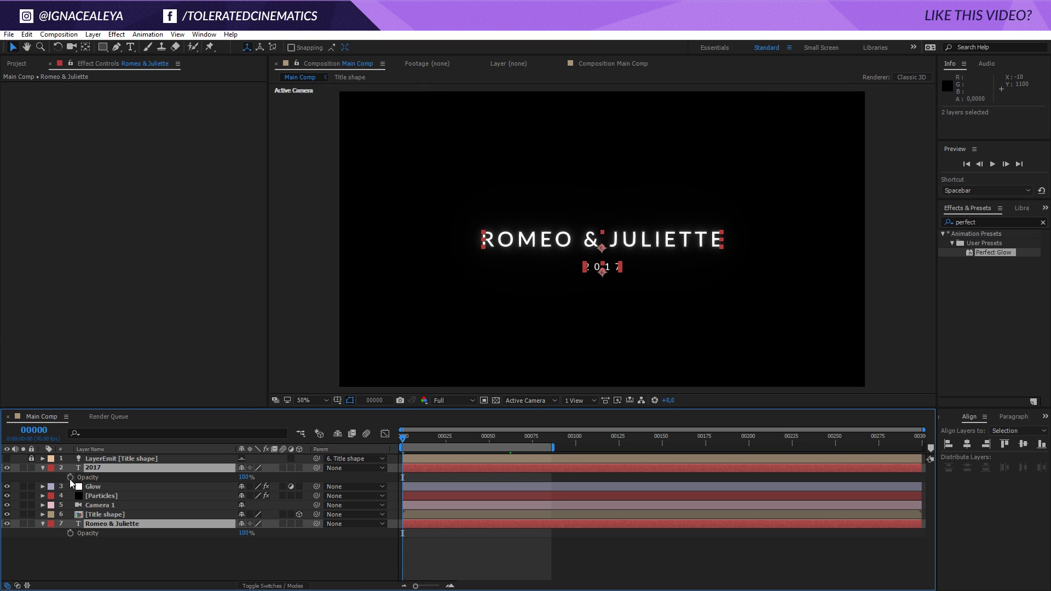
left_click(70, 478)
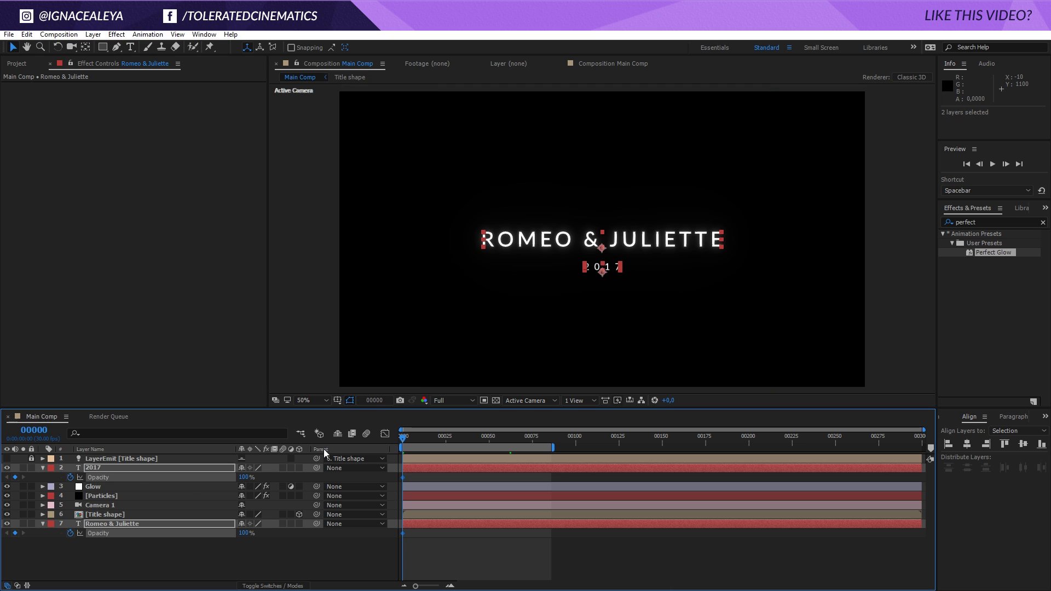
left_click_drag(414, 444, 507, 456)
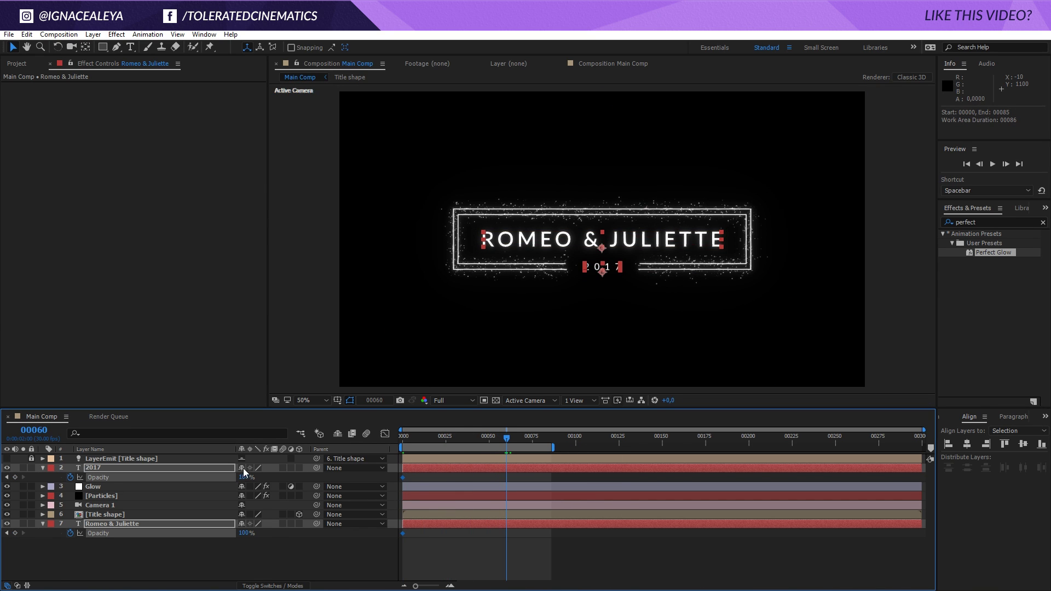
left_click(15, 476)
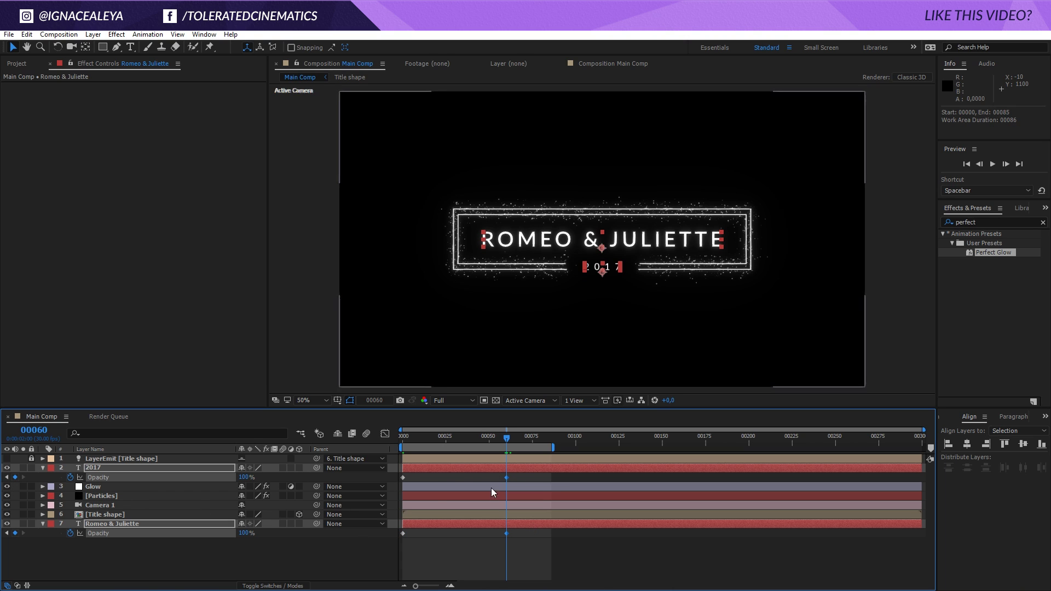
- Set both title layers' Opacity to 0% at frame 0 so they fade in by frame 60
key("Home")
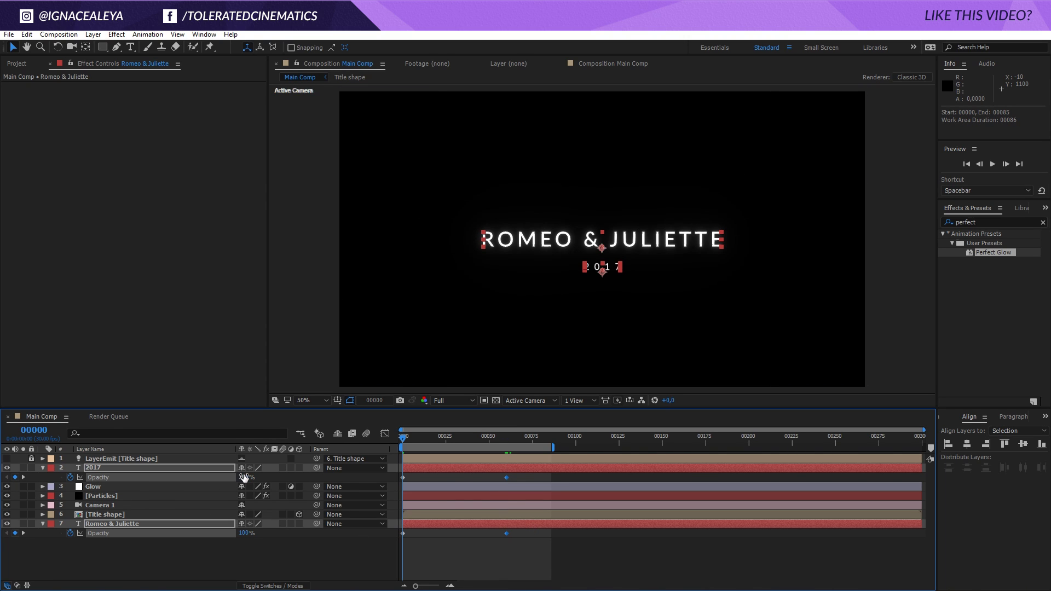
left_click(245, 478)
type("0")
key("Return")
left_click_drag(404, 438, 472, 448)
- Create a new adjustment layer named 'Blur'
right_click(236, 546)
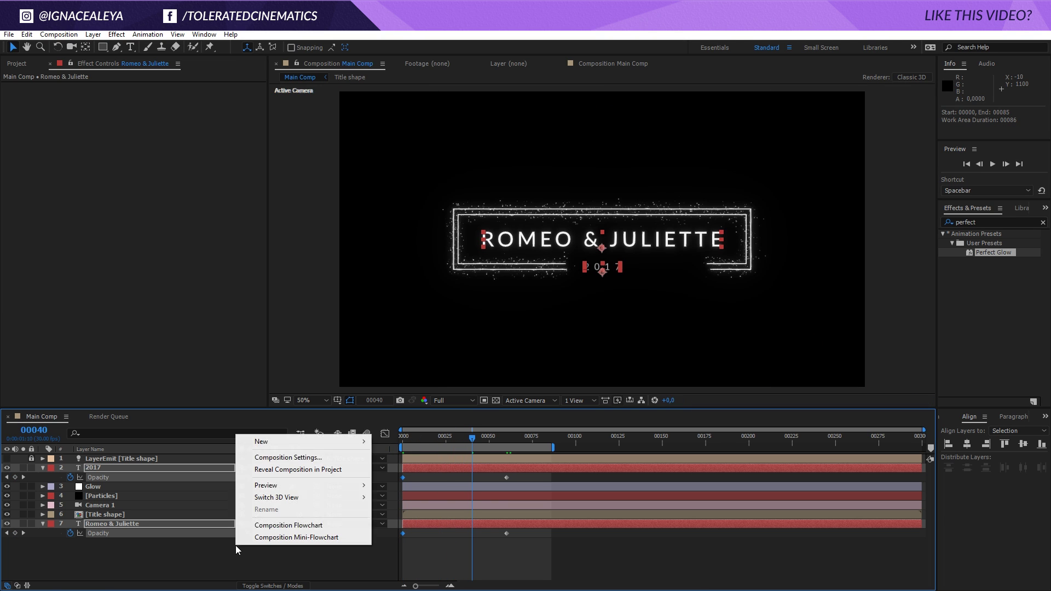
mouse_move(295, 447)
left_click(132, 527)
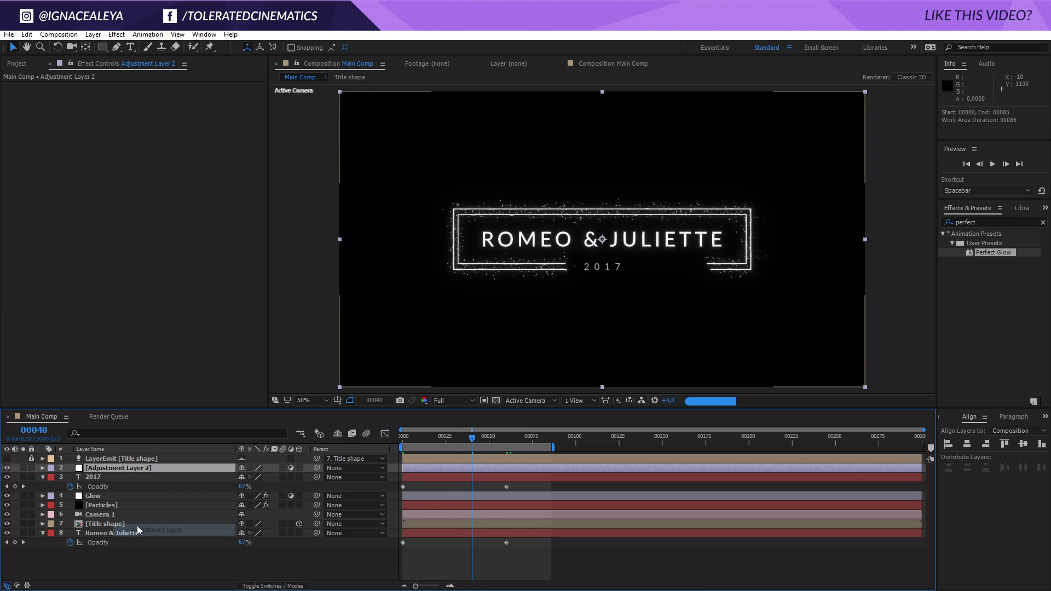
key("Return")
type("Blur")
key("Return")
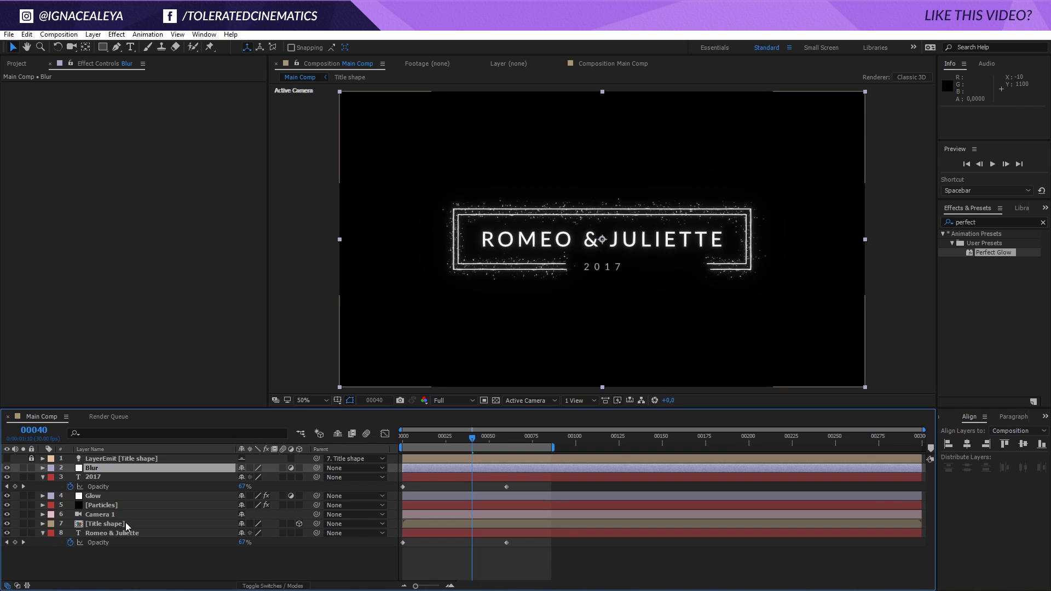
- Apply Camera Lens Blur to the Blur layer and keyframe a Blur Radius of 25 at frame 0
left_click(116, 34)
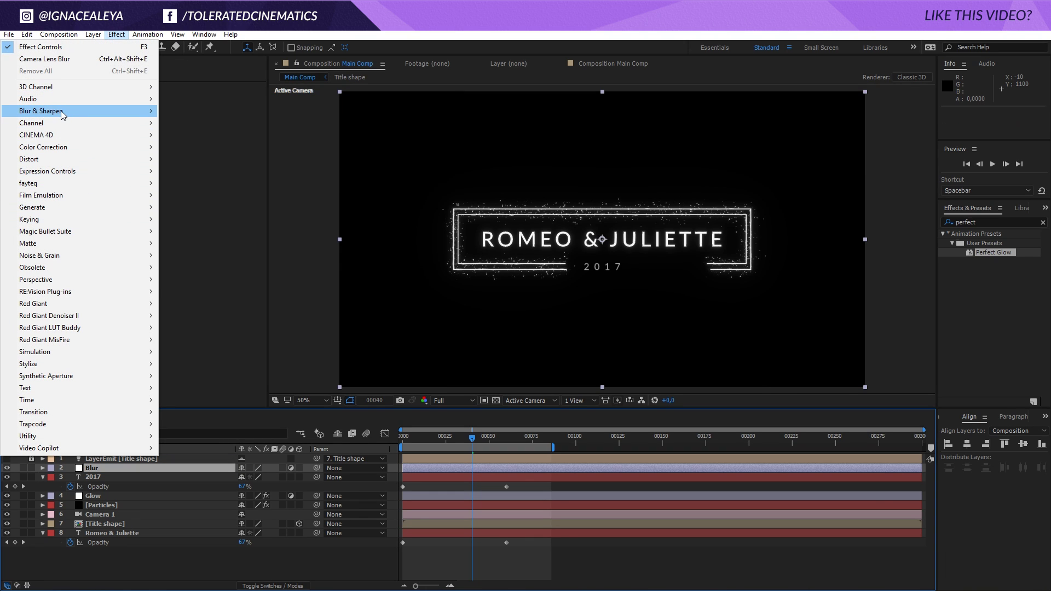
mouse_move(60, 112)
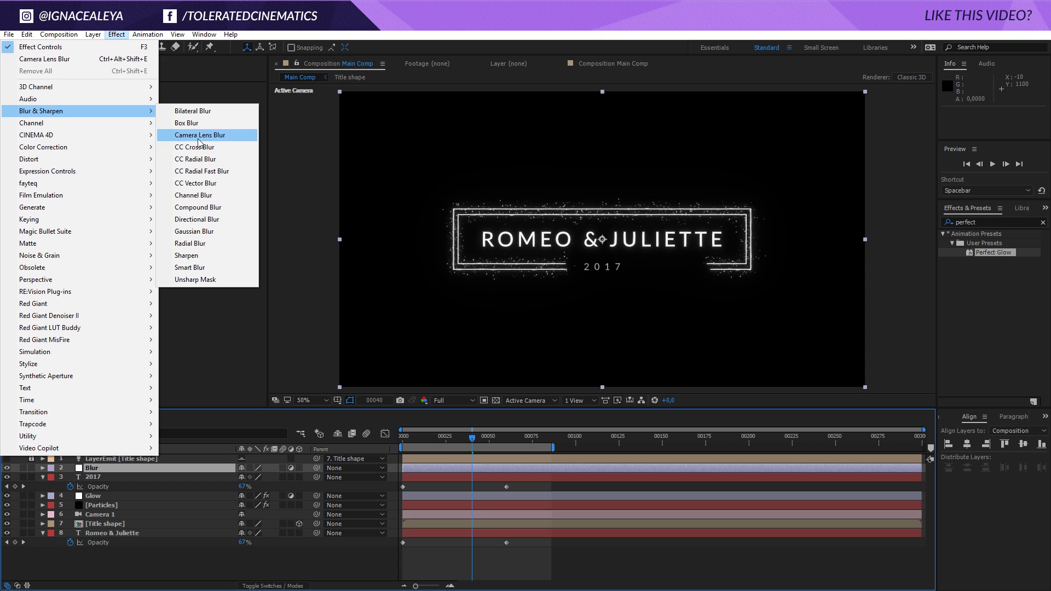
left_click(199, 136)
left_click(147, 96)
type("25")
key("Return")
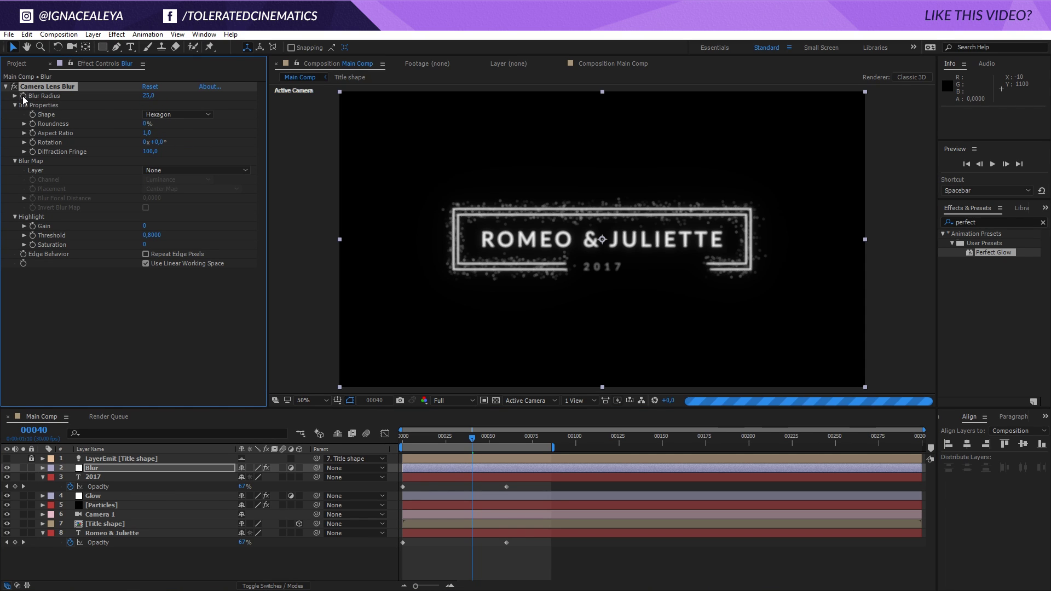
left_click(24, 97)
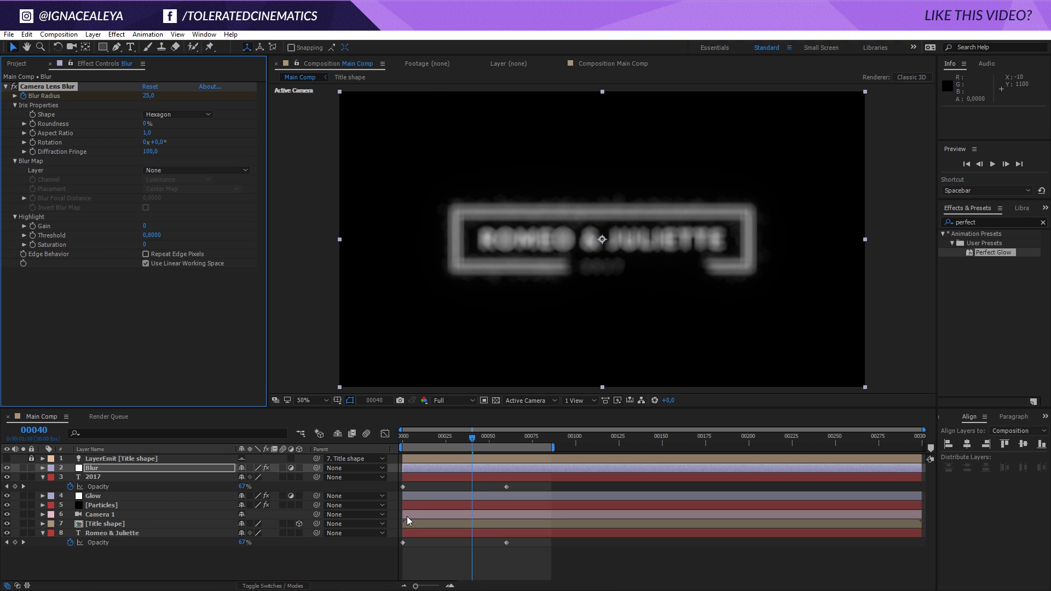
- Bring the Blur Radius to 0 around frame 60 and apply Easy Ease to the blur keyframes
key("u")
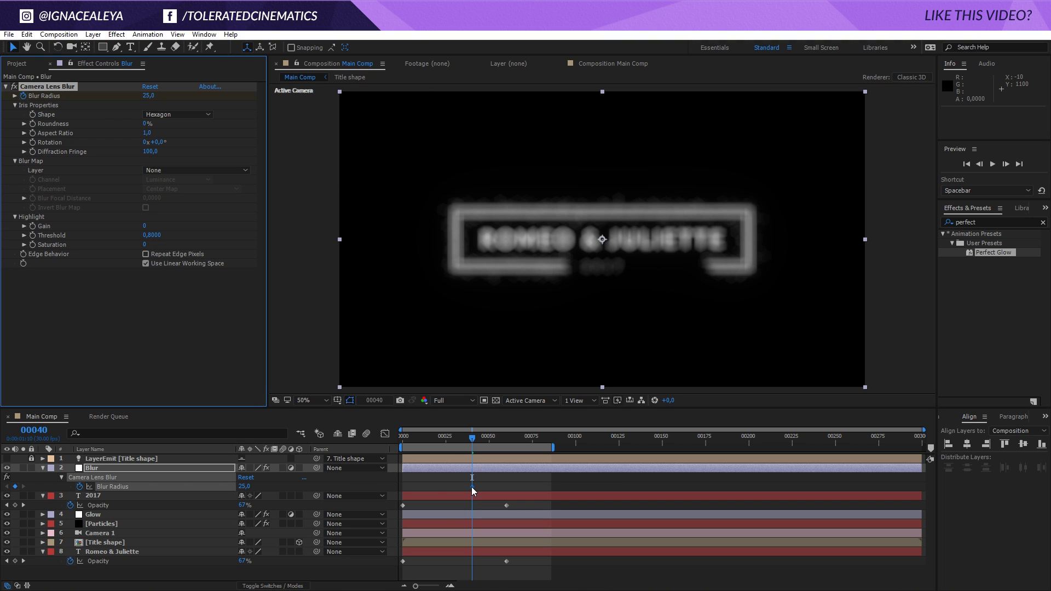
left_click(405, 501)
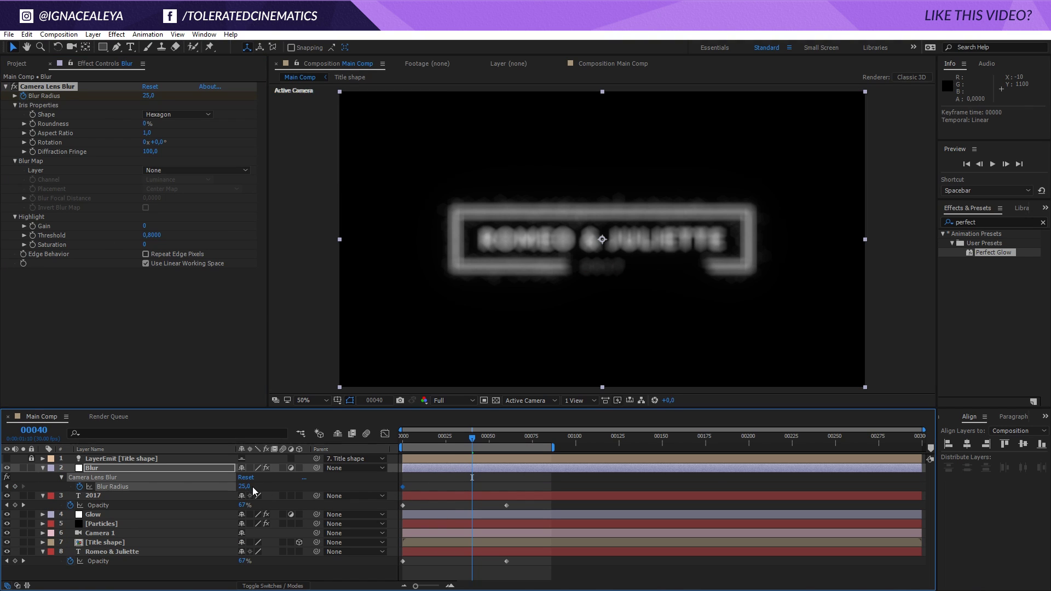
left_click_drag(246, 486, 351, 580)
right_click(406, 489)
mouse_move(471, 480)
left_click(301, 504)
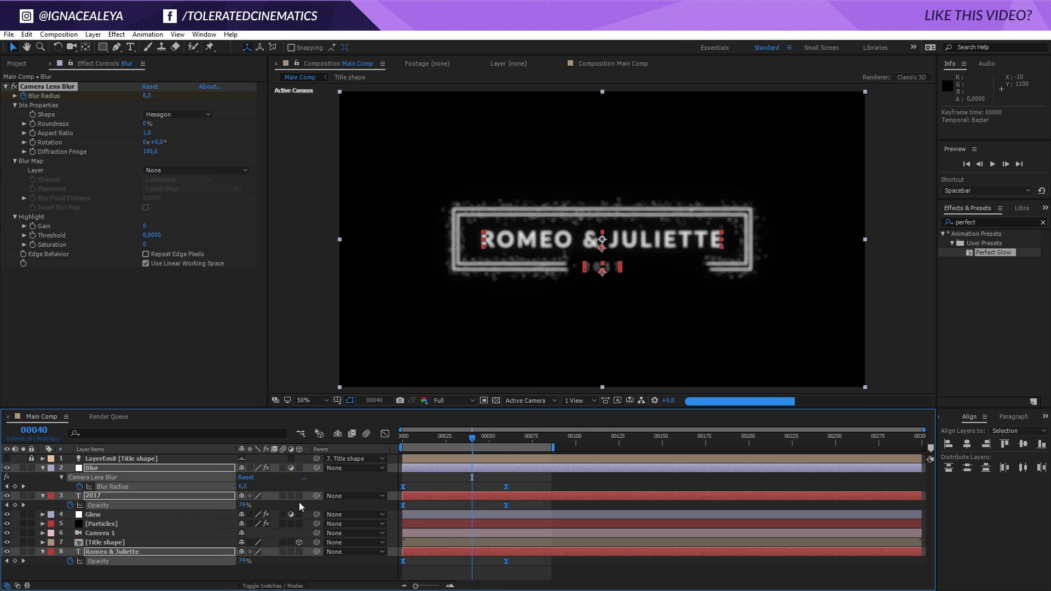
left_click(425, 440)
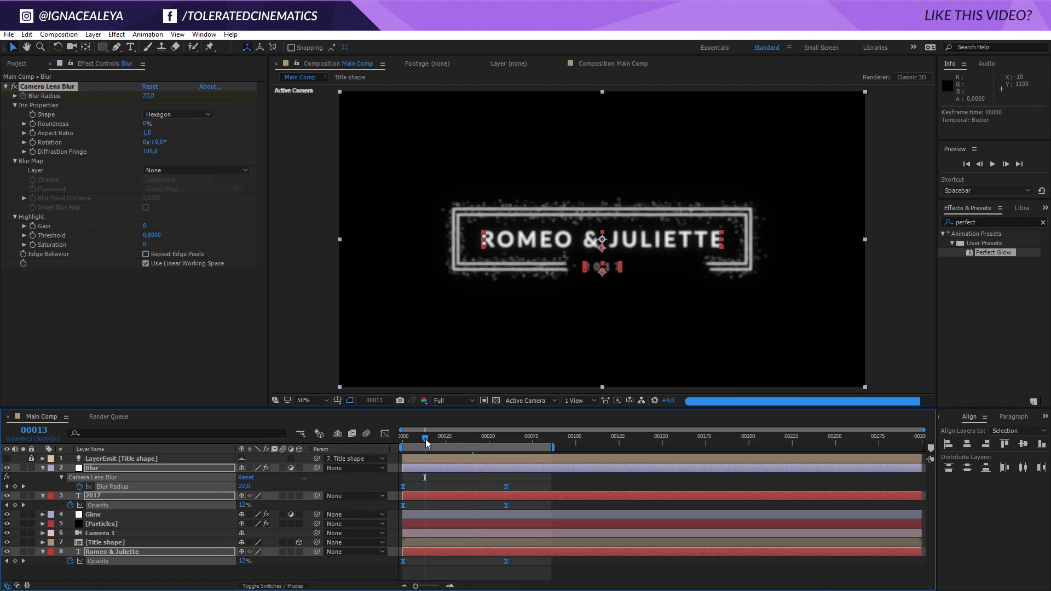
key("space")
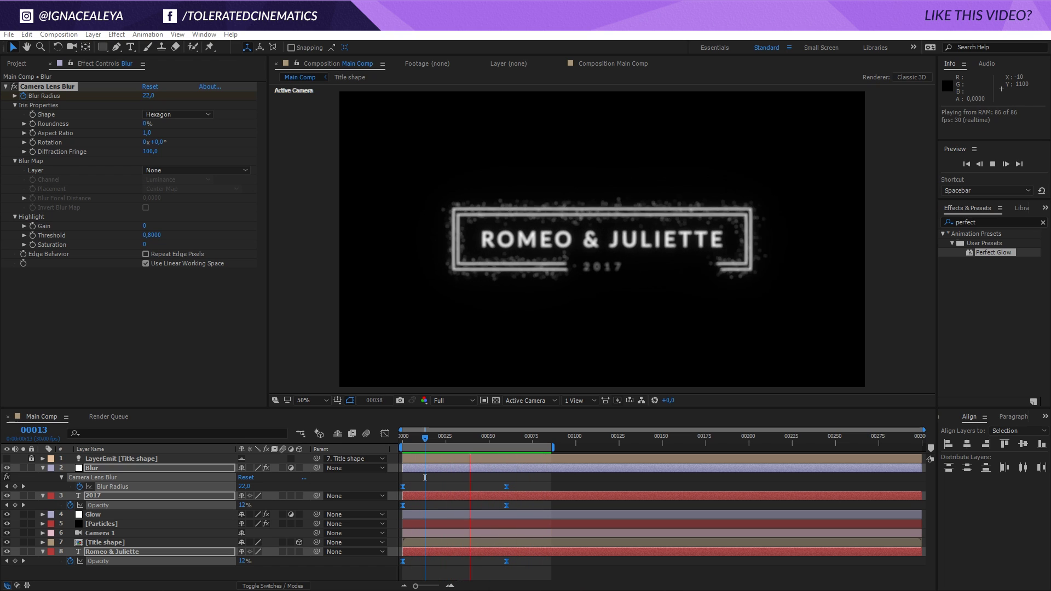
left_click(495, 441)
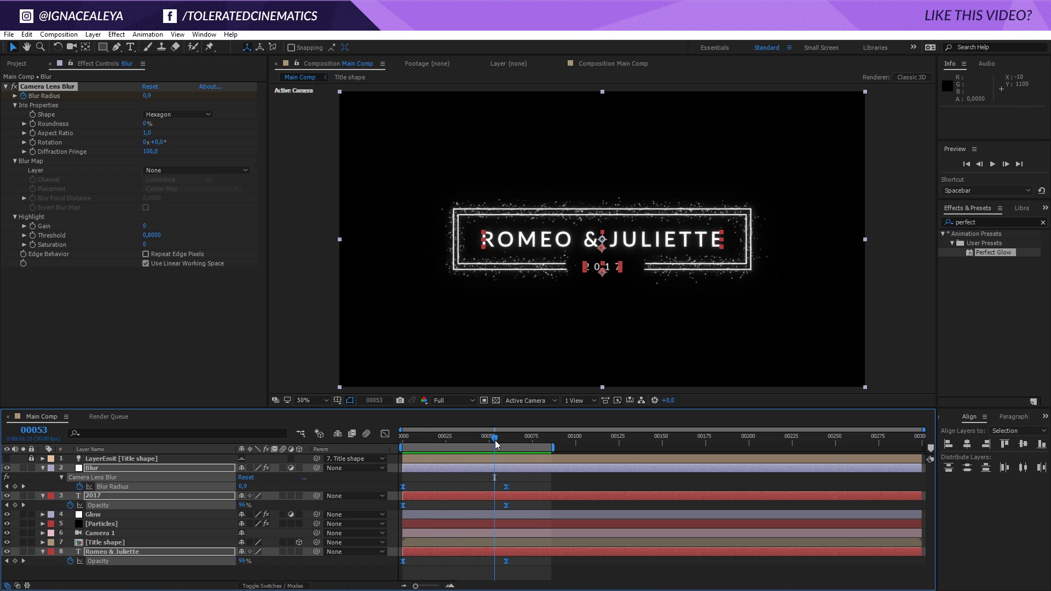